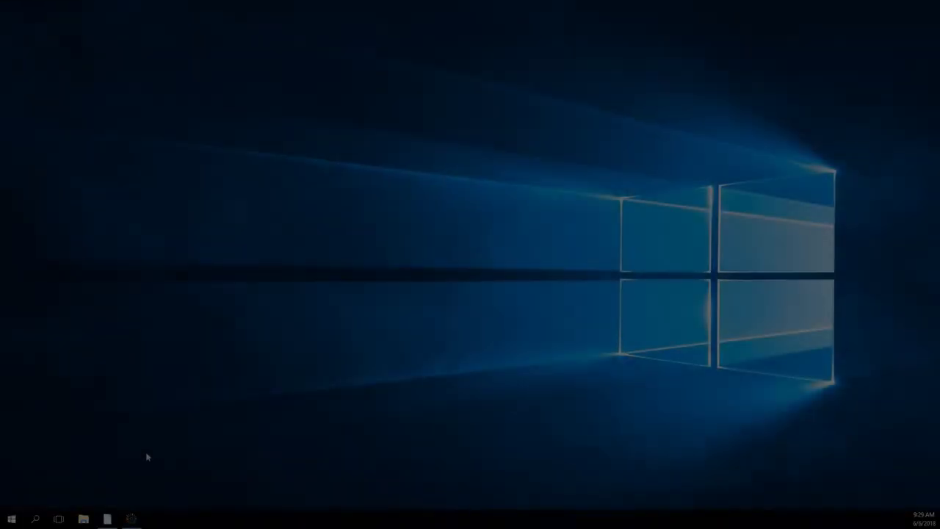
Launch Autodesk Meshmixer by searching 'mesh' in the Windows 10 taskbar search.
{"action": "left_click", "coordinate": [35, 518]}
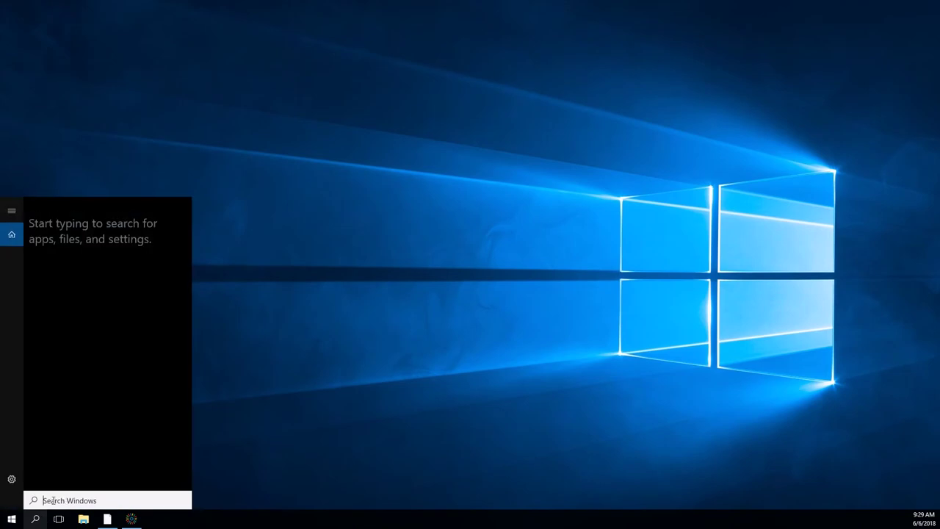
{"action": "type", "text": "mesh"}
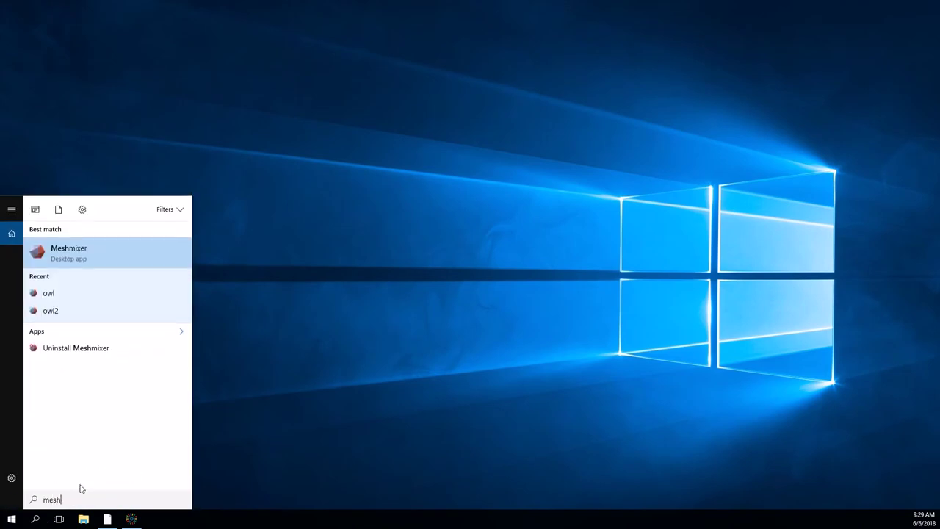
{"action": "left_click", "coordinate": [88, 263]}
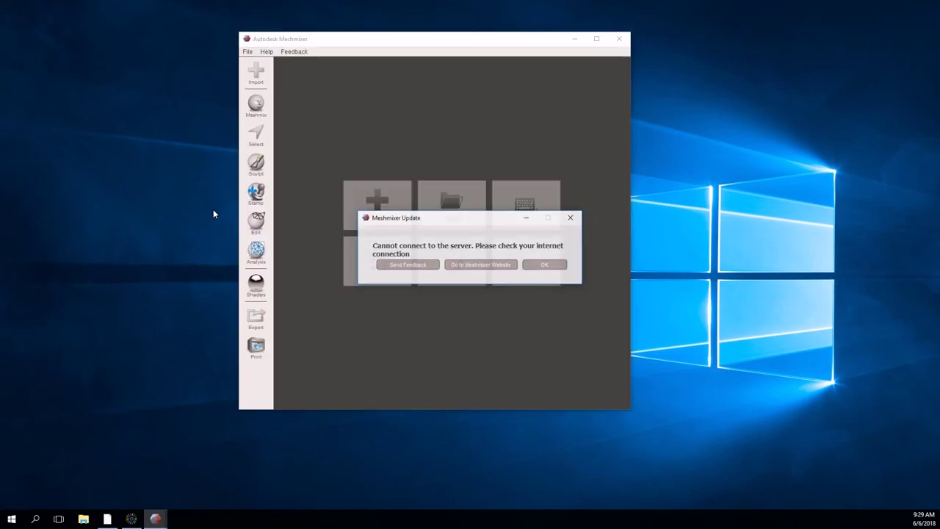
Dismiss the server warning and import OwlProject.obj from Desktop > OwlProject.
{"action": "left_click", "coordinate": [556, 266]}
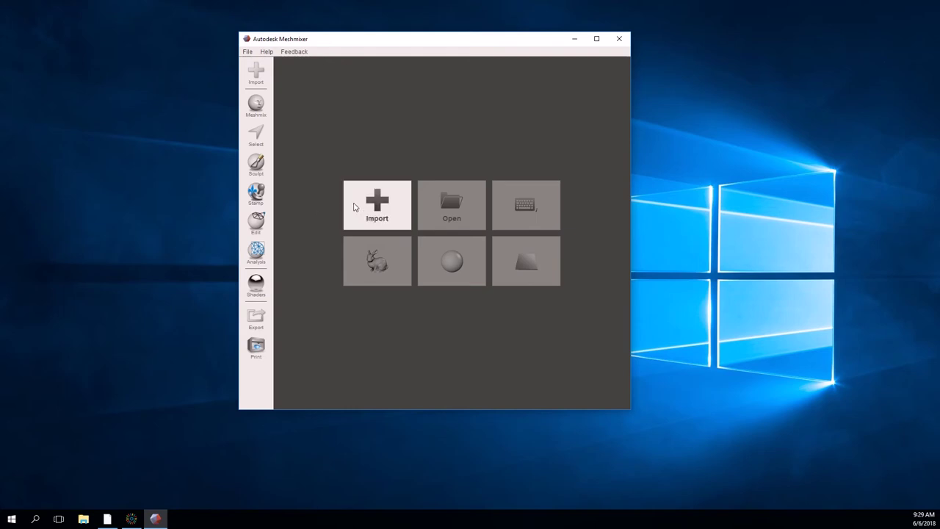
{"action": "left_click", "coordinate": [358, 213]}
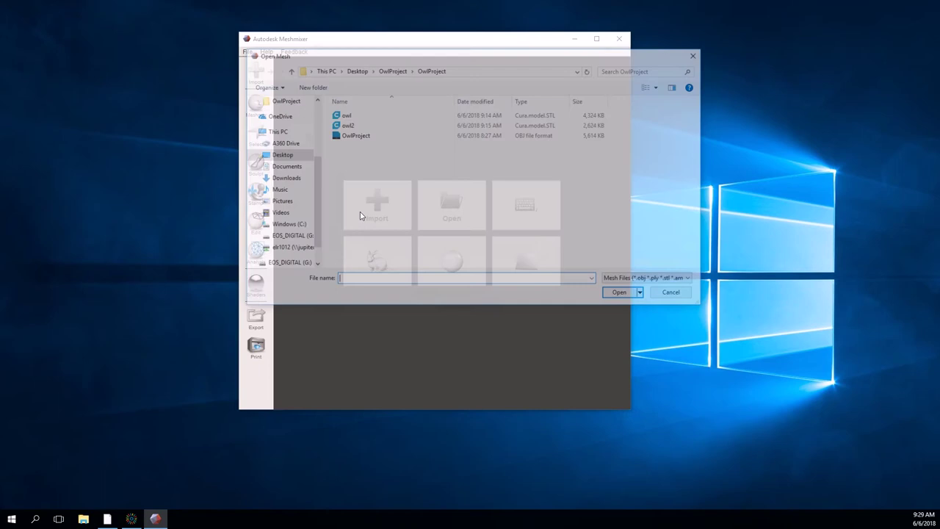
{"action": "left_click", "coordinate": [342, 136]}
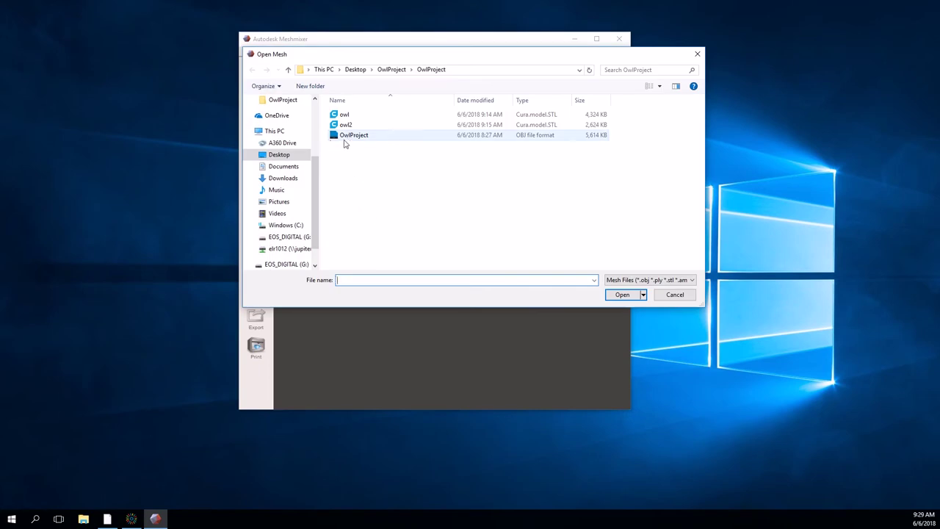
{"action": "left_click", "coordinate": [622, 295]}
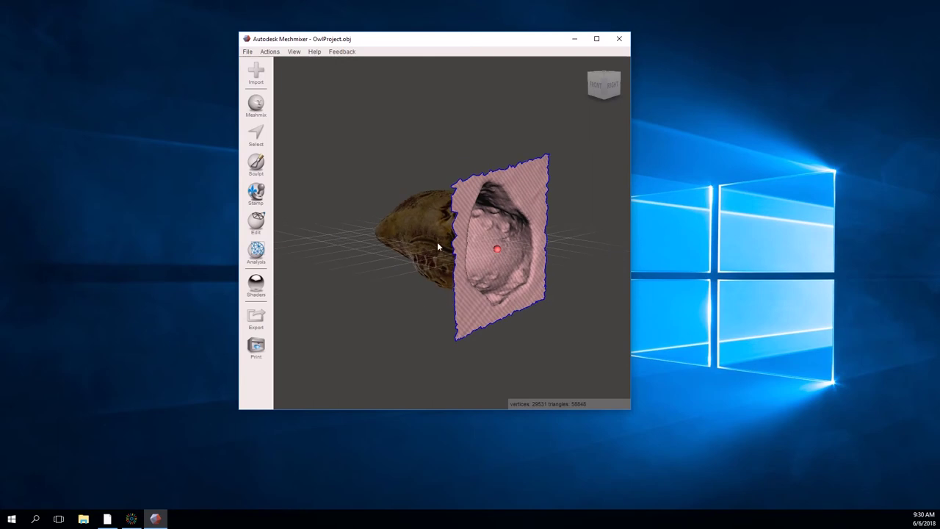
{"action": "right_click_drag", "start_coordinate": [449, 218], "coordinate": [519, 236]}
{"action": "scroll", "coordinate": [381, 224], "scroll_direction": "up", "scroll_amount": 4}
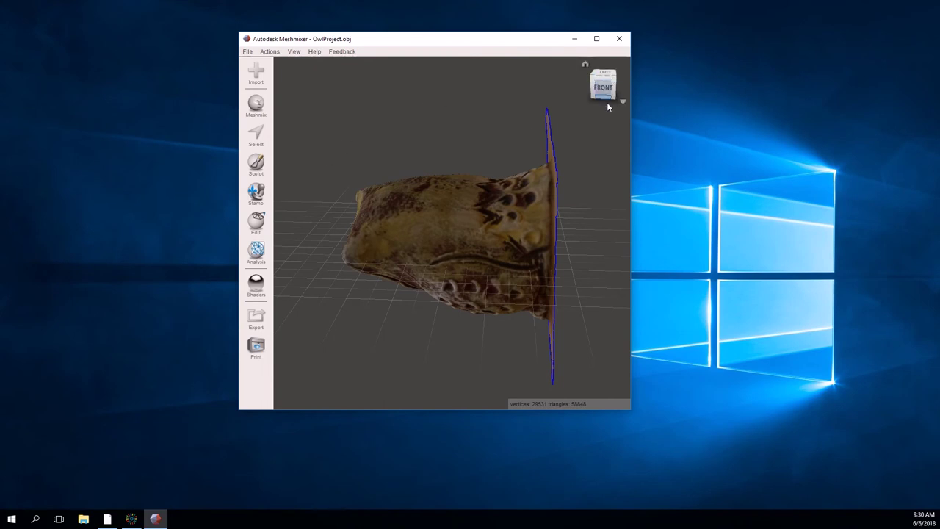
{"action": "left_click_drag", "start_coordinate": [599, 89], "coordinate": [571, 188]}
{"action": "left_click_drag", "start_coordinate": [585, 65], "coordinate": [492, 178]}
{"action": "left_click_drag", "start_coordinate": [327, 114], "coordinate": [391, 186]}
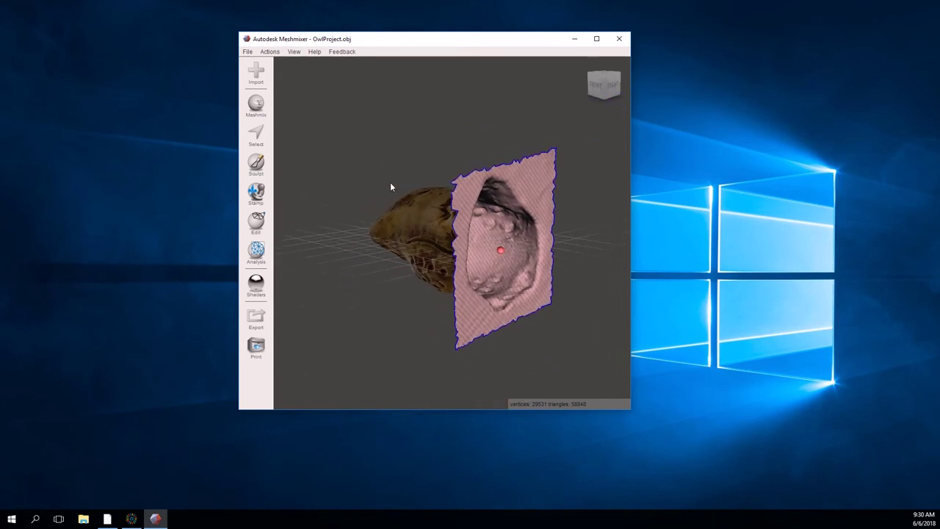
{"action": "left_click", "coordinate": [295, 51]}
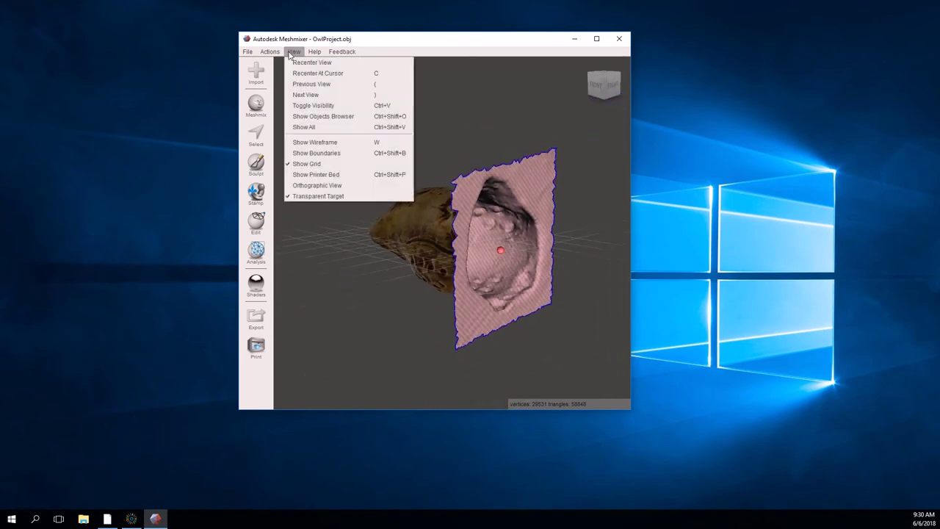
{"action": "left_click", "coordinate": [308, 167]}
{"action": "left_click", "coordinate": [295, 51]}
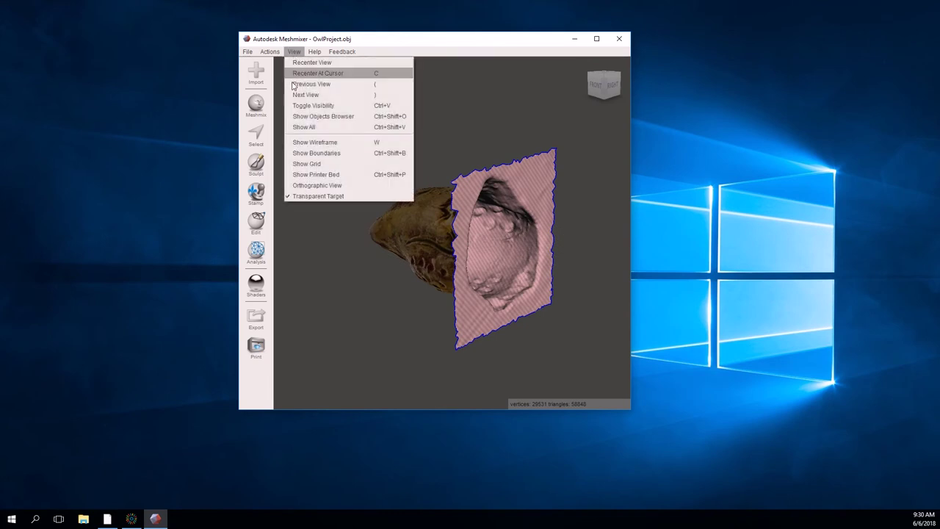
{"action": "left_click", "coordinate": [320, 164]}
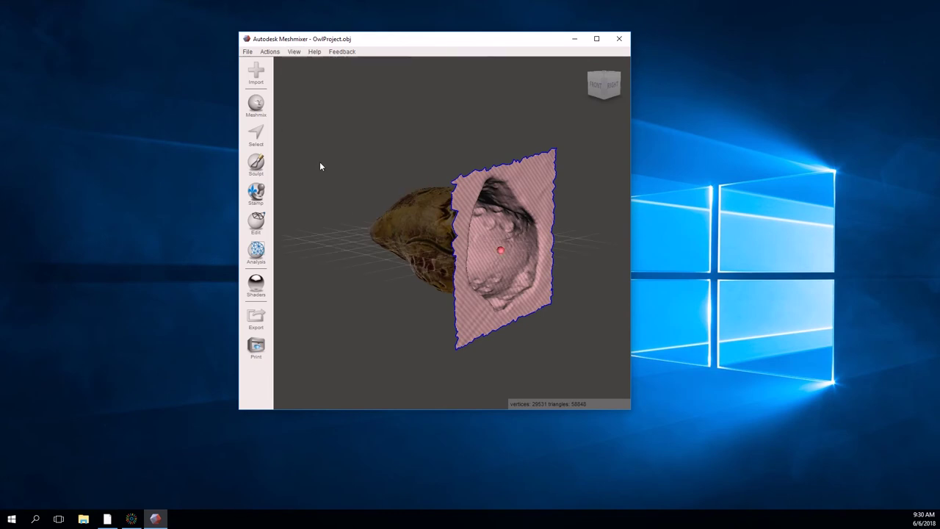
{"action": "left_click", "coordinate": [294, 51]}
{"action": "left_click", "coordinate": [313, 177]}
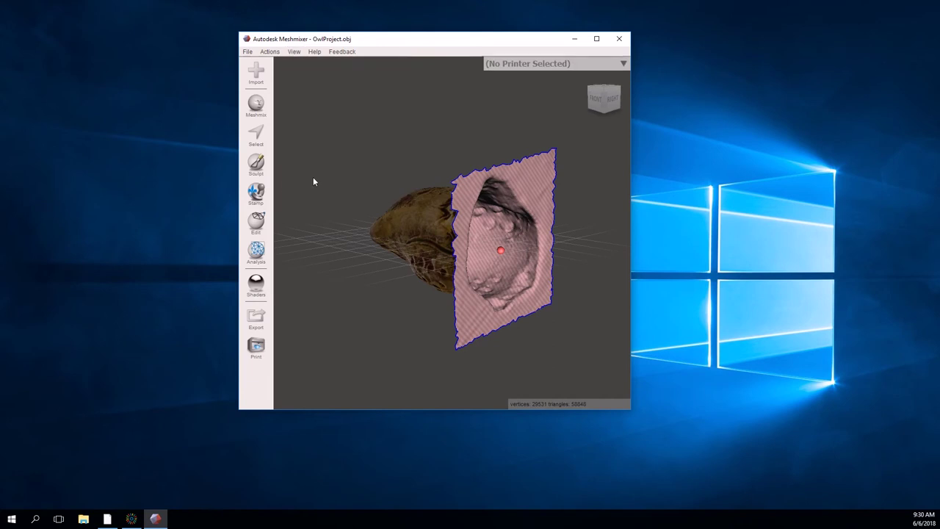
{"action": "left_click", "coordinate": [622, 64]}
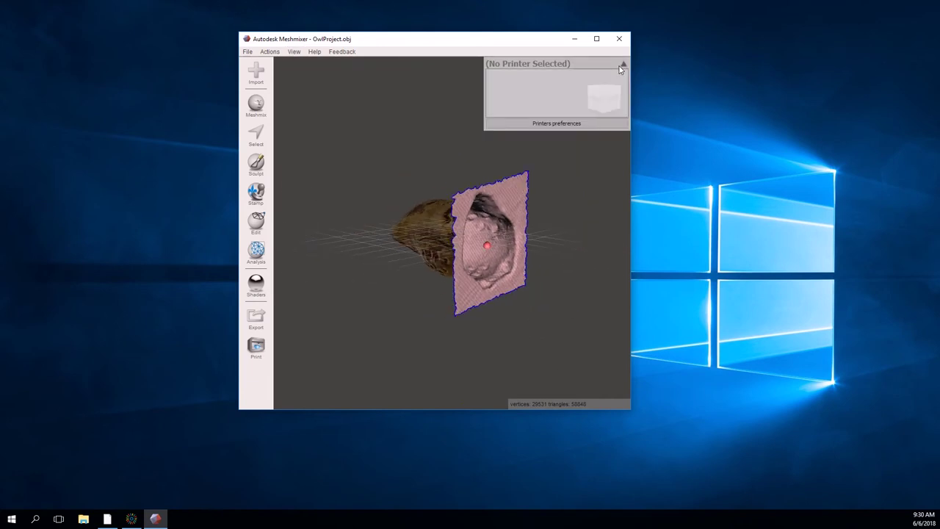
{"action": "left_click", "coordinate": [570, 123]}
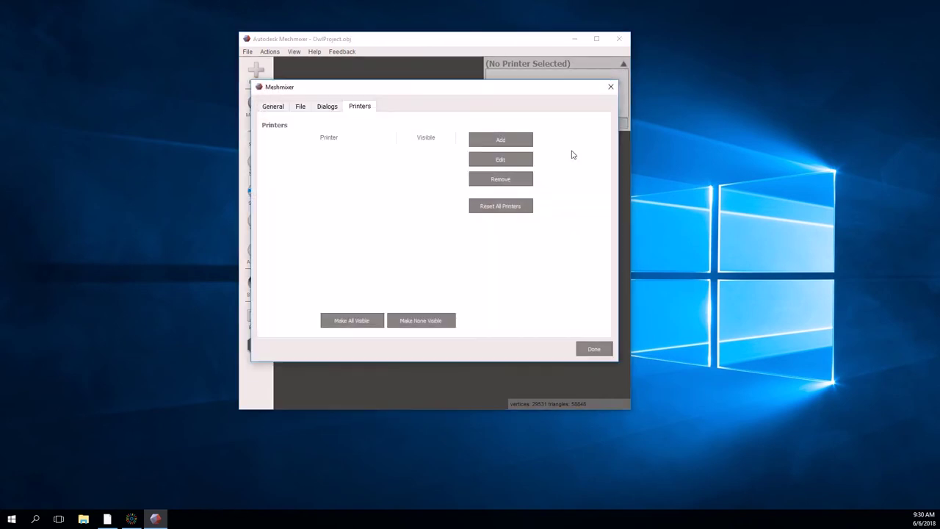
{"action": "left_click", "coordinate": [327, 106]}
{"action": "left_click", "coordinate": [273, 107]}
{"action": "left_click", "coordinate": [300, 106]}
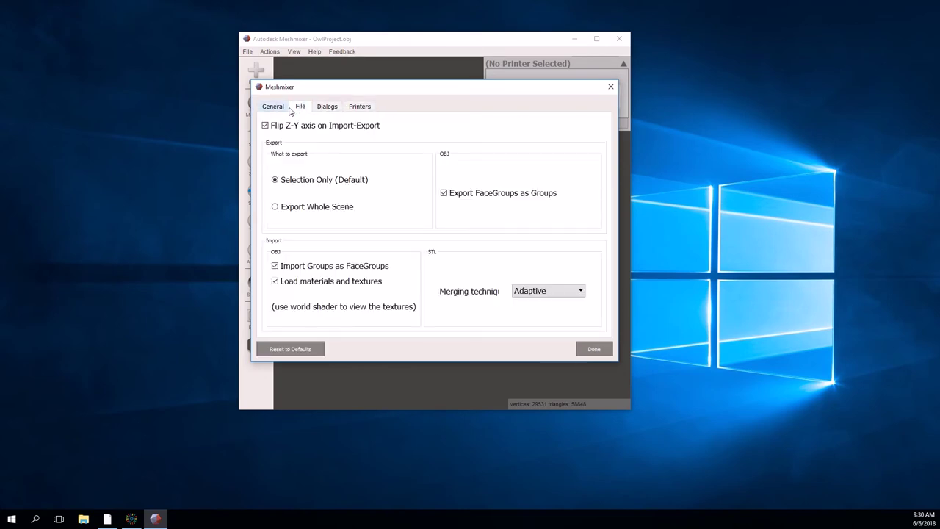
{"action": "left_click", "coordinate": [594, 349]}
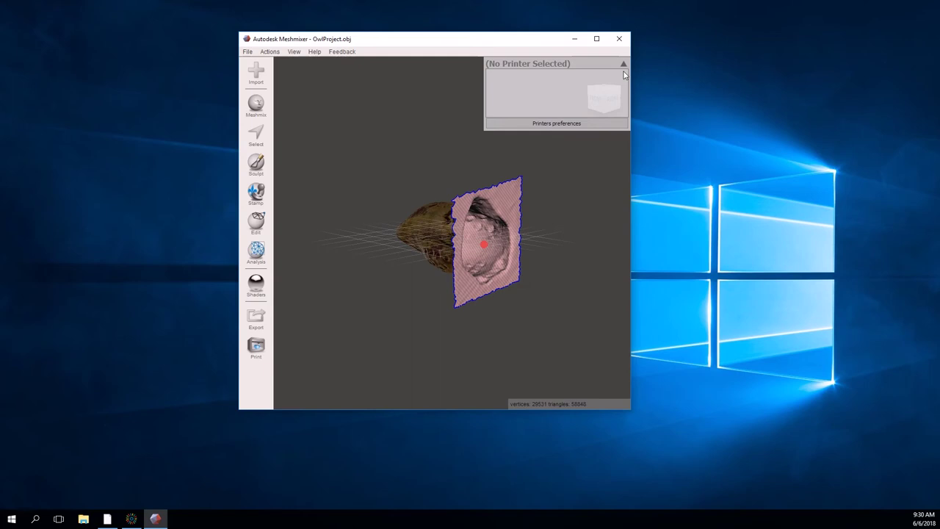
{"action": "left_click", "coordinate": [623, 65]}
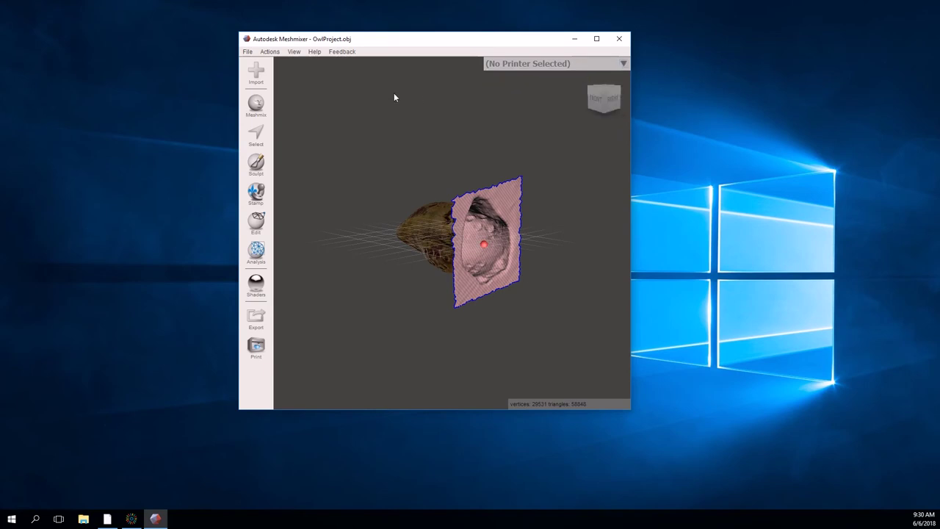
{"action": "left_click", "coordinate": [294, 51]}
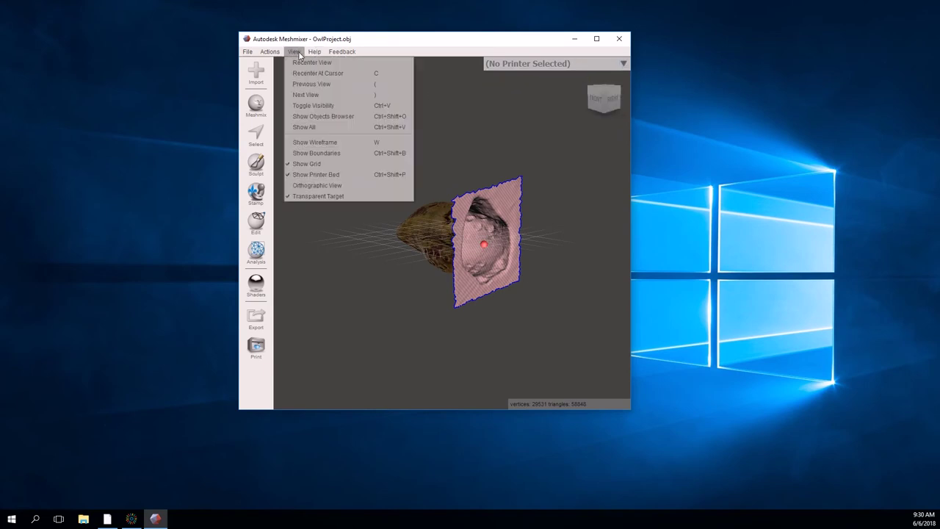
{"action": "left_click", "coordinate": [302, 175]}
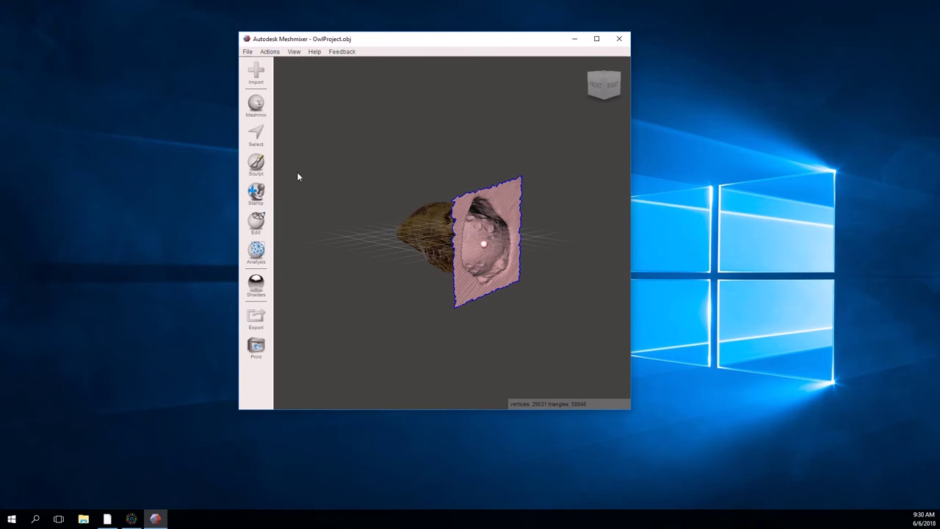
In Edit > Transform, rotate the owl 91.64° around X and raise it to Translate Y 10.995 mm.
{"action": "left_click", "coordinate": [258, 224]}
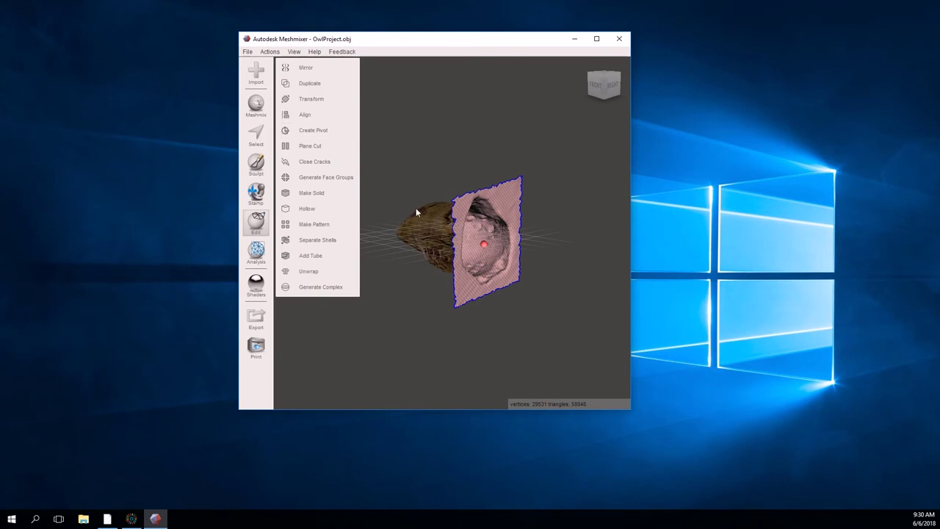
{"action": "left_click", "coordinate": [308, 98]}
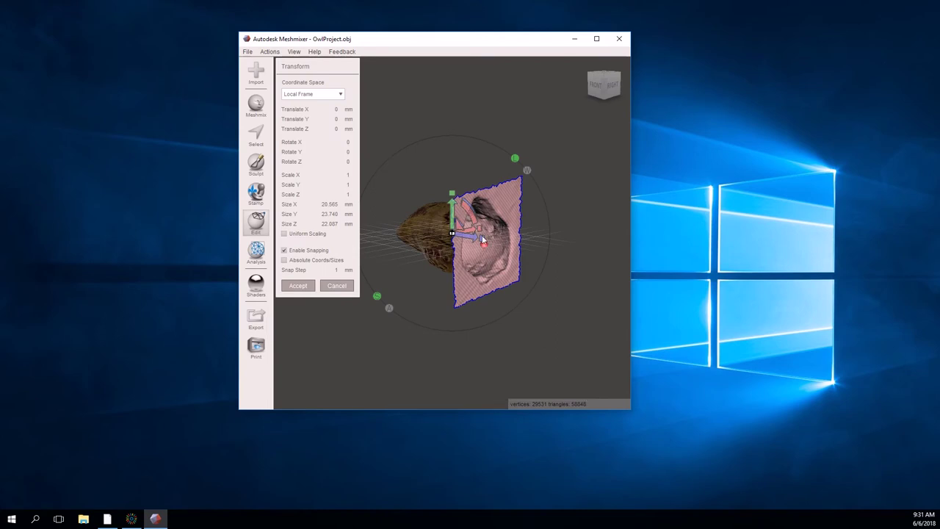
{"action": "left_click_drag", "start_coordinate": [479, 225], "coordinate": [487, 315]}
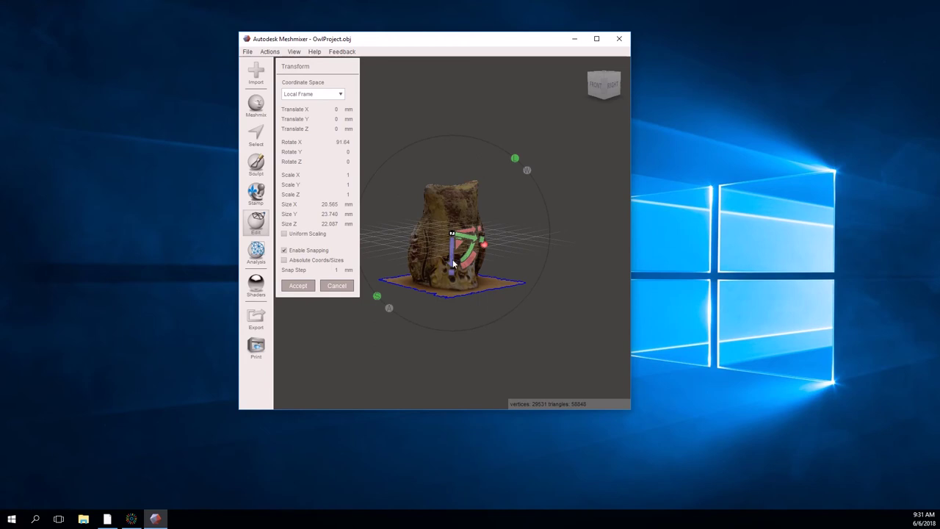
{"action": "left_click_drag", "start_coordinate": [453, 261], "coordinate": [464, 196]}
{"action": "right_click_drag", "start_coordinate": [506, 287], "coordinate": [494, 218]}
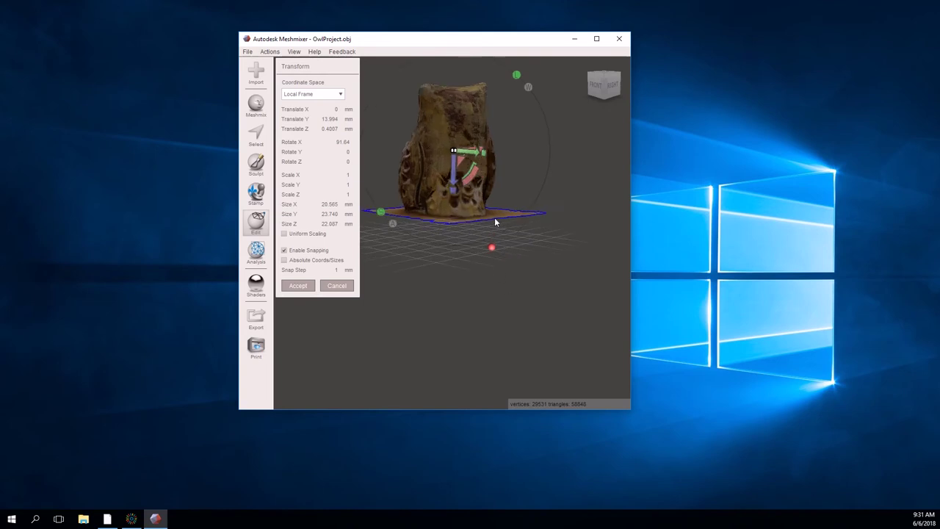
{"action": "scroll", "coordinate": [496, 214], "scroll_direction": "down", "scroll_amount": 3}
{"action": "right_click_drag", "start_coordinate": [450, 245], "coordinate": [504, 232]}
{"action": "left_click_drag", "start_coordinate": [452, 228], "coordinate": [451, 238]}
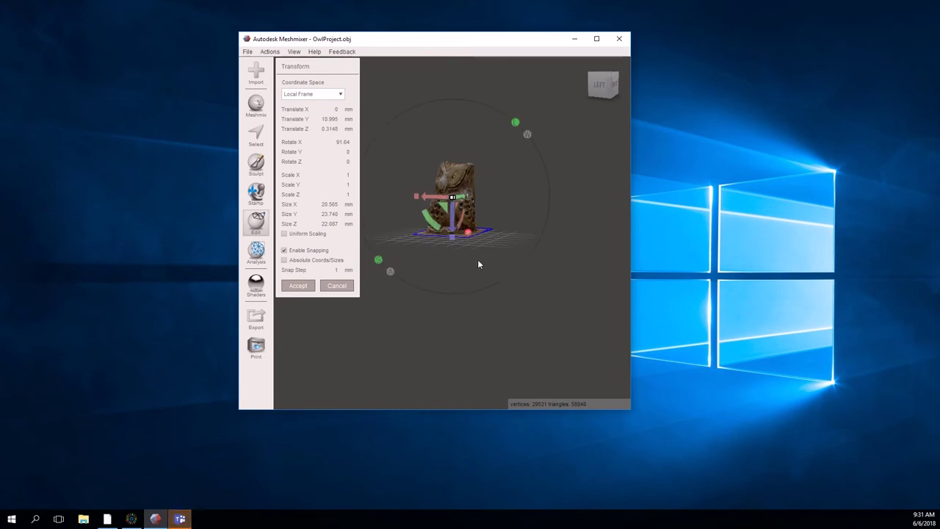
Accept the upright transform and orbit around the standing owl to check it.
{"action": "left_click", "coordinate": [298, 286]}
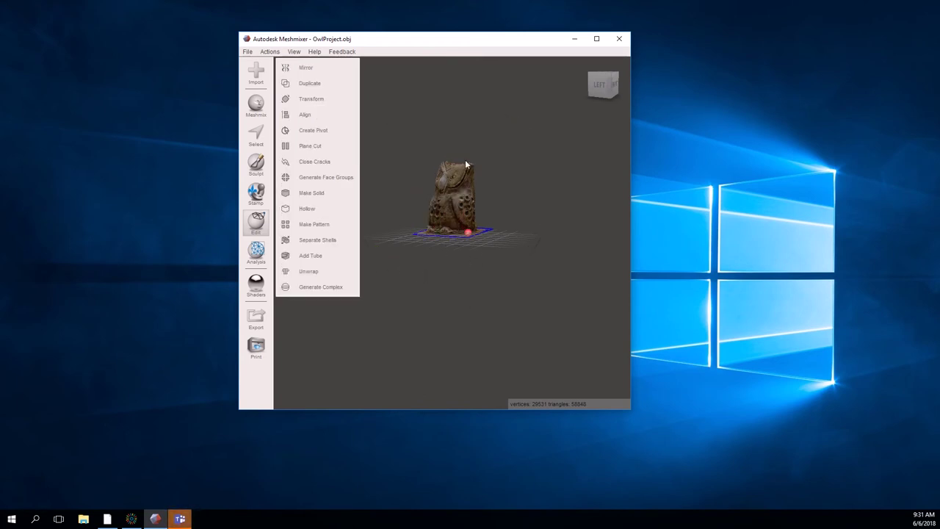
{"action": "left_click", "coordinate": [614, 85]}
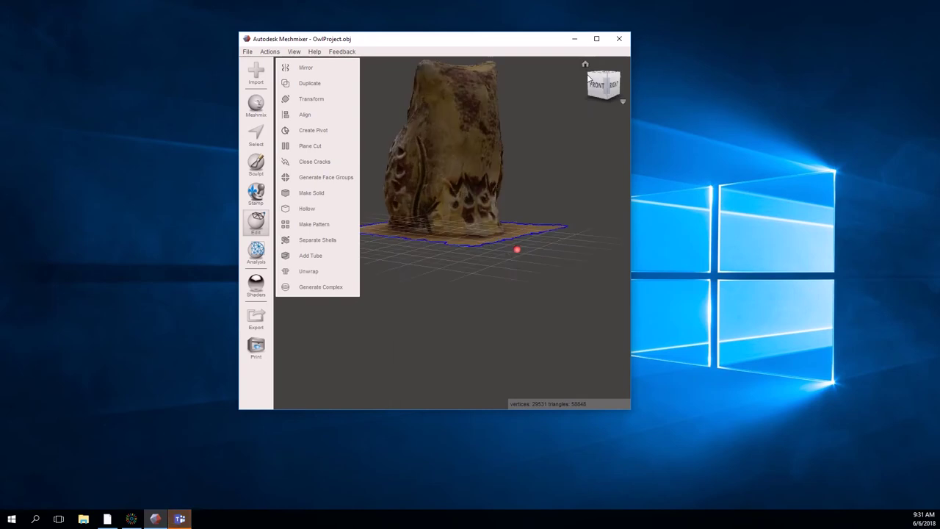
{"action": "scroll", "coordinate": [550, 131], "scroll_direction": "down", "scroll_amount": 5}
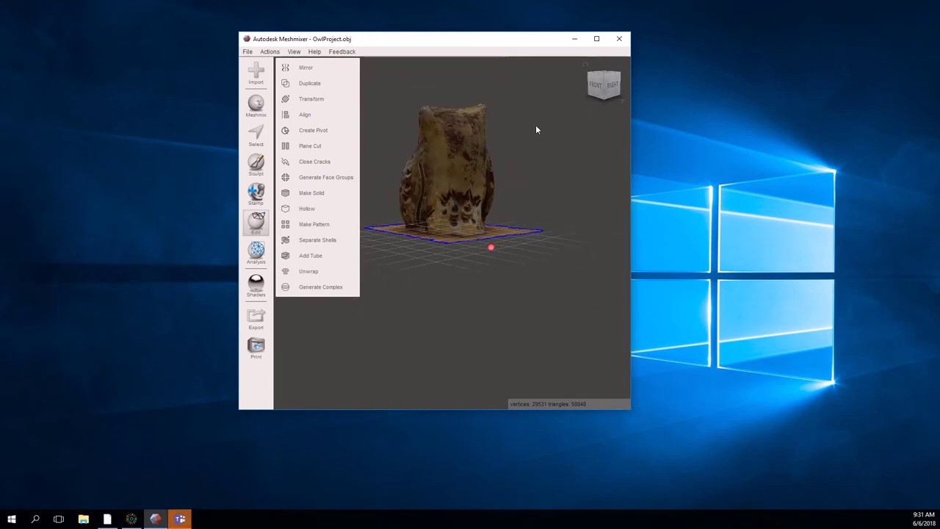
{"action": "mouse_move", "coordinate": [601, 93]}
{"action": "left_mouse_down"}
{"action": "mouse_move", "coordinate": [619, 86]}
{"action": "mouse_move", "coordinate": [590, 91]}
{"action": "mouse_move", "coordinate": [600, 101]}
{"action": "left_mouse_up"}
{"action": "left_click", "coordinate": [586, 65]}
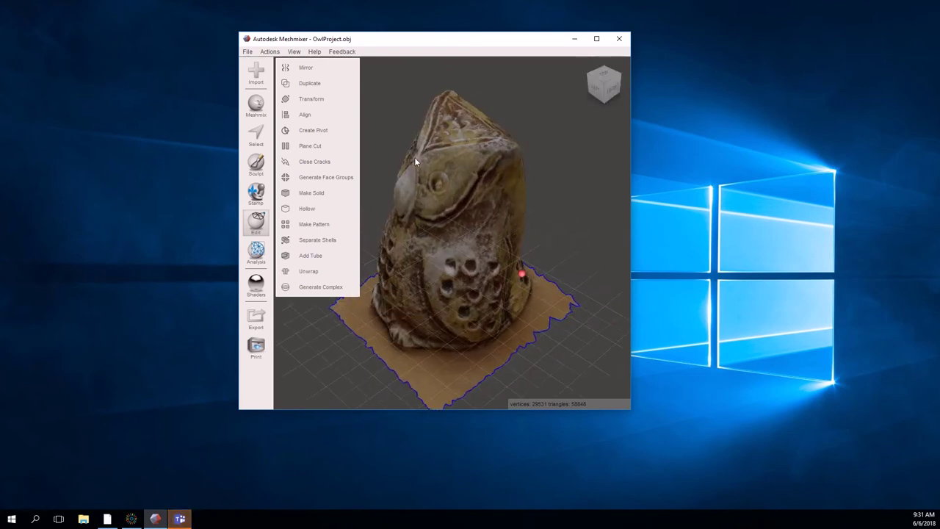
{"action": "scroll", "coordinate": [474, 157], "scroll_direction": "up", "scroll_amount": 3}
{"action": "right_click_drag", "start_coordinate": [475, 156], "coordinate": [309, 174]}
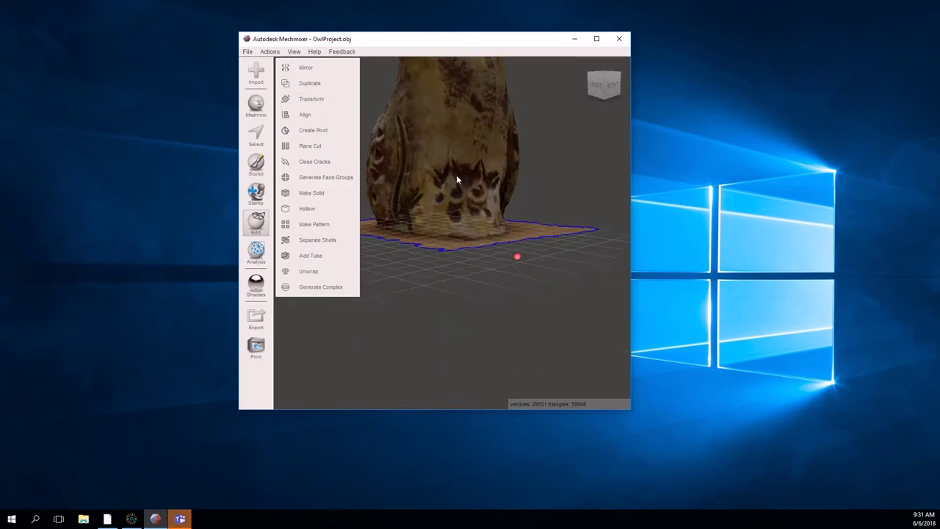
{"action": "scroll", "coordinate": [457, 171], "scroll_direction": "up", "scroll_amount": 2}
{"action": "scroll", "coordinate": [457, 171], "scroll_direction": "down", "scroll_amount": 4}
Rotate the owl around its vertical axis in World Frame and accept the transform.
{"action": "left_click", "coordinate": [329, 97]}
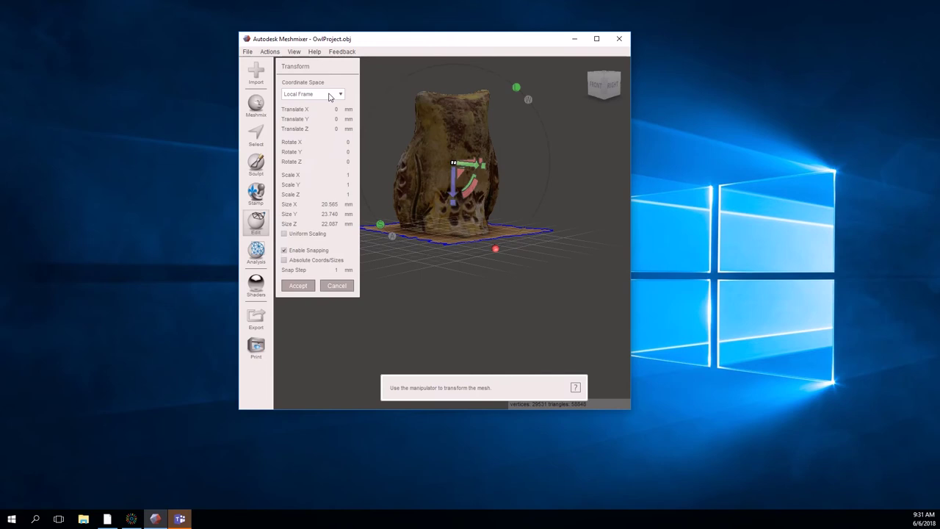
{"action": "key", "text": "w"}
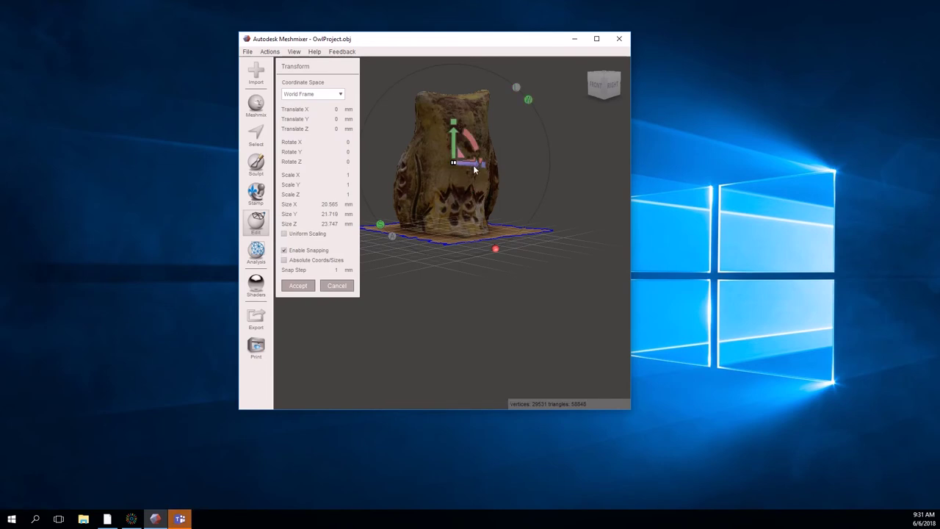
{"action": "right_click_drag", "start_coordinate": [488, 147], "coordinate": [487, 213]}
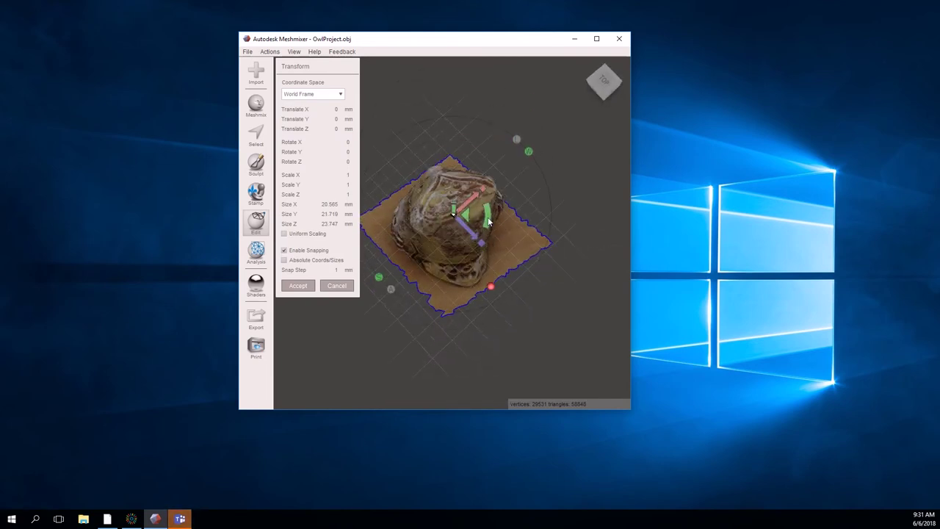
{"action": "left_click_drag", "start_coordinate": [487, 213], "coordinate": [498, 128]}
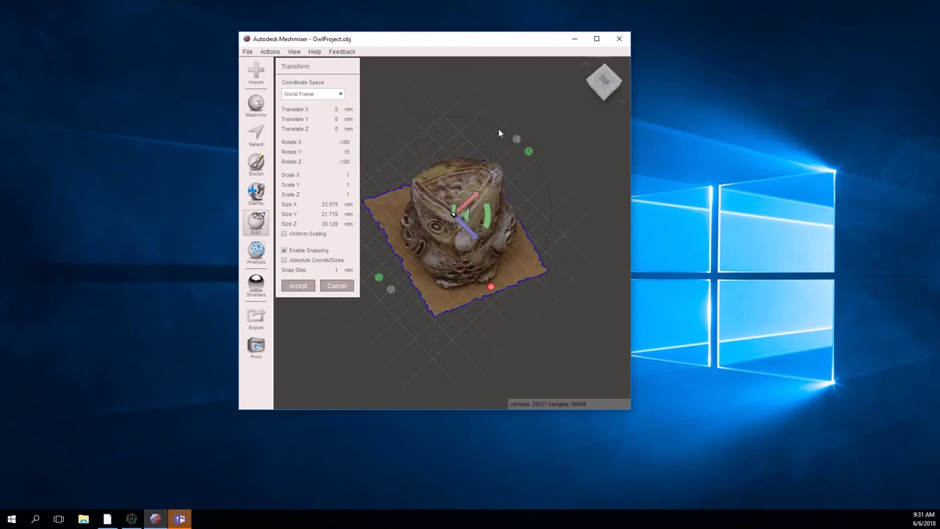
{"action": "left_click", "coordinate": [308, 285]}
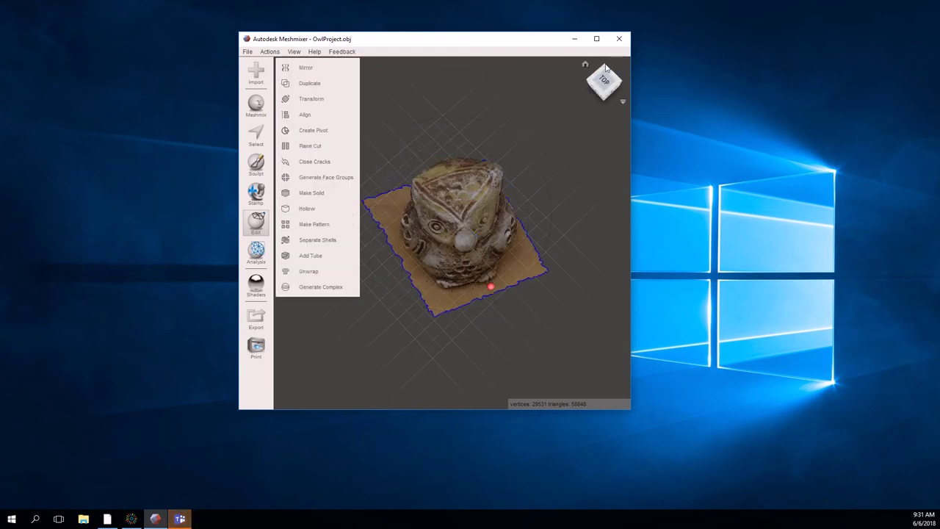
{"action": "left_click", "coordinate": [611, 87]}
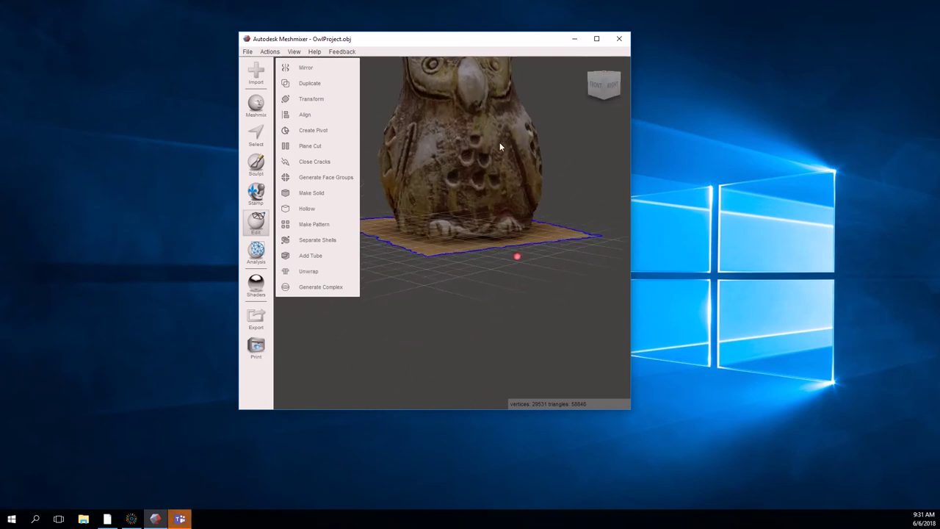
{"action": "right_click_drag", "start_coordinate": [499, 141], "coordinate": [464, 251]}
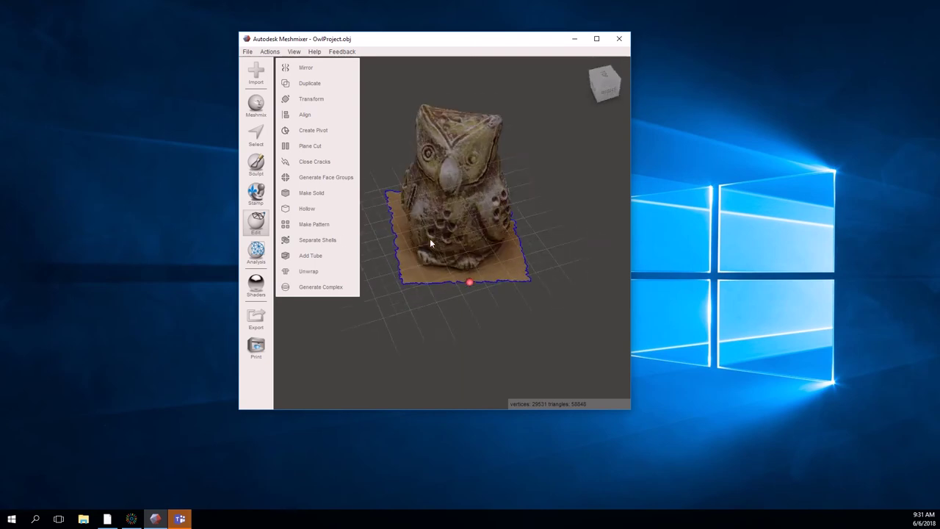
Select and delete two regions of the flat scanned base plate around the owl's feet.
{"action": "left_click", "coordinate": [255, 135]}
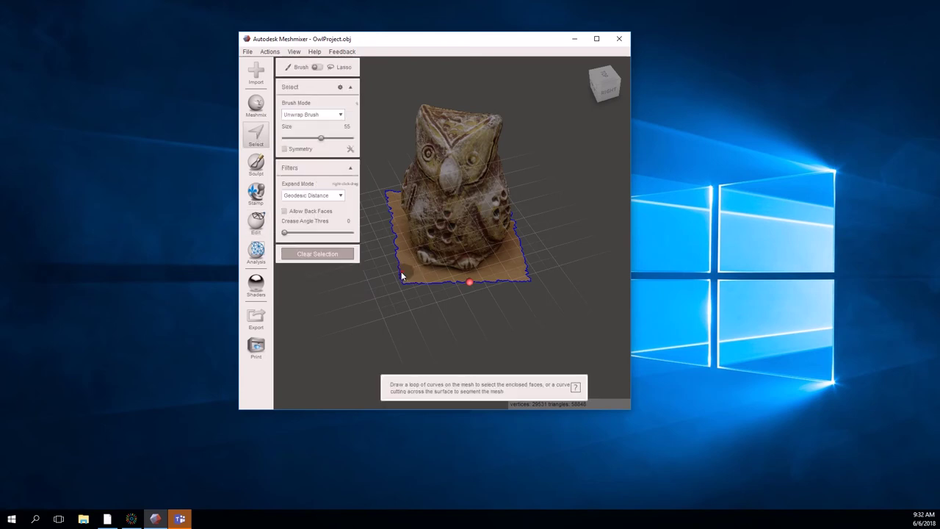
{"action": "mouse_move", "coordinate": [405, 268]}
{"action": "left_mouse_down"}
{"action": "mouse_move", "coordinate": [414, 293]}
{"action": "mouse_move", "coordinate": [417, 276]}
{"action": "mouse_move", "coordinate": [449, 283]}
{"action": "mouse_move", "coordinate": [525, 286]}
{"action": "left_mouse_up"}
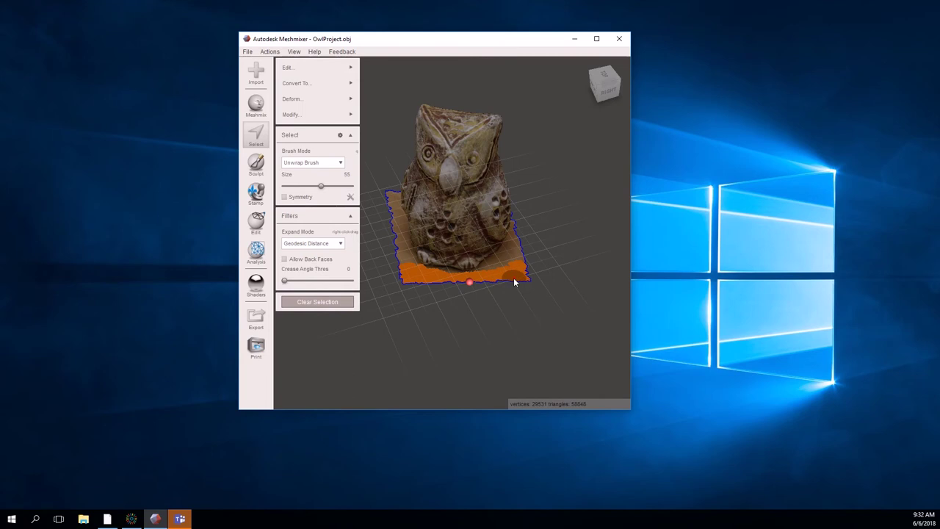
{"action": "key", "text": "Delete"}
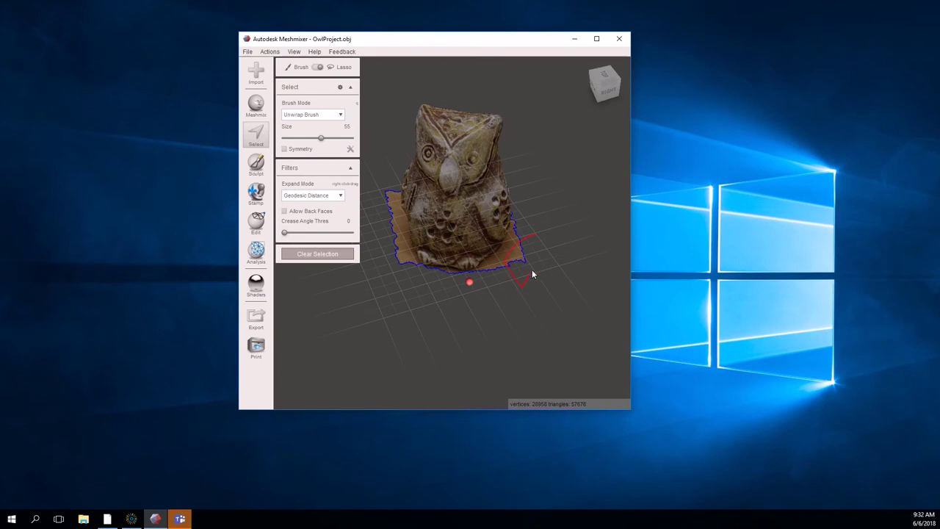
{"action": "left_click_drag", "start_coordinate": [535, 239], "coordinate": [535, 243]}
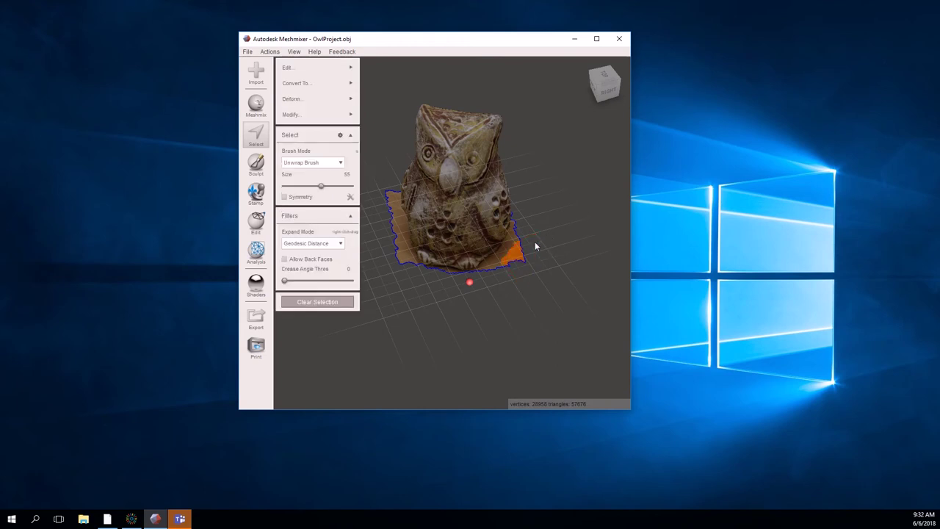
{"action": "key", "text": "Delete"}
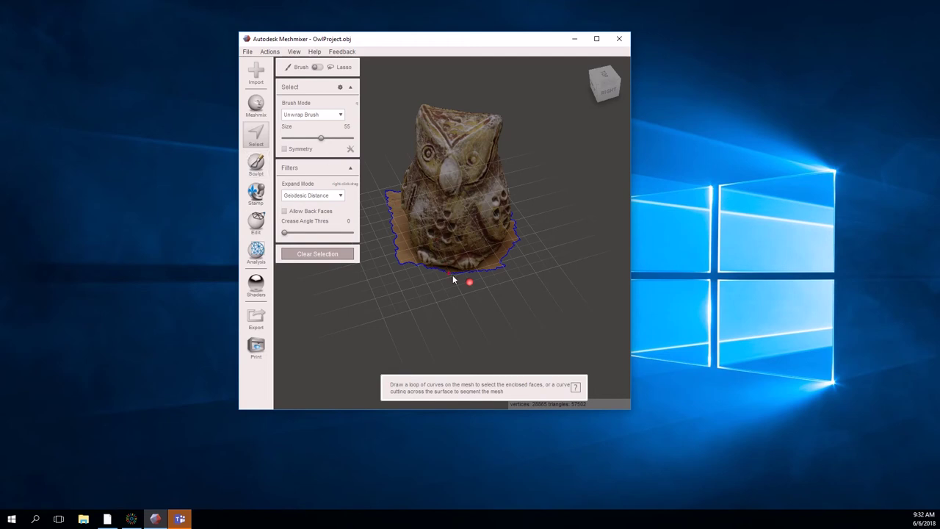
{"action": "right_click_drag", "start_coordinate": [444, 269], "coordinate": [329, 271]}
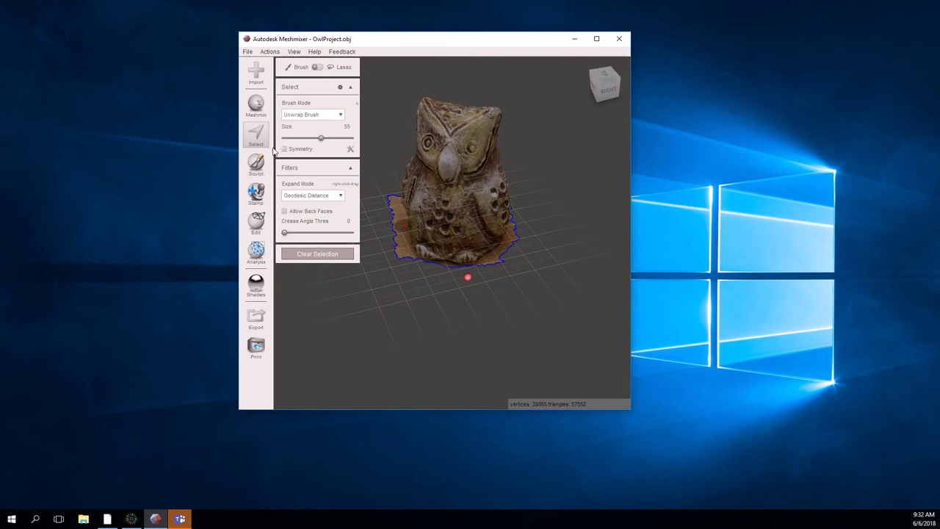
Open Edit > Transform, cancel it without changes, and reopen the Edit list.
{"action": "left_click", "coordinate": [261, 224]}
{"action": "left_click", "coordinate": [312, 100]}
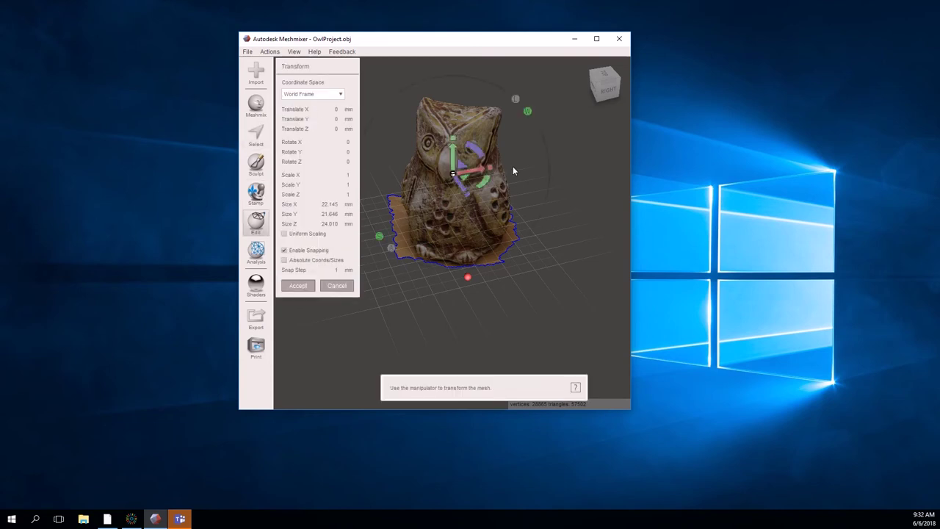
{"action": "left_click", "coordinate": [336, 286]}
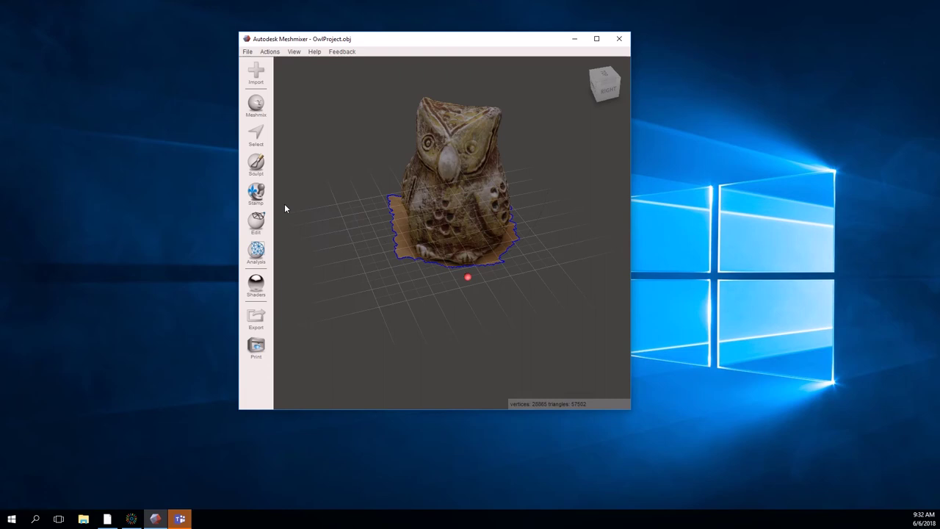
{"action": "left_click", "coordinate": [258, 221]}
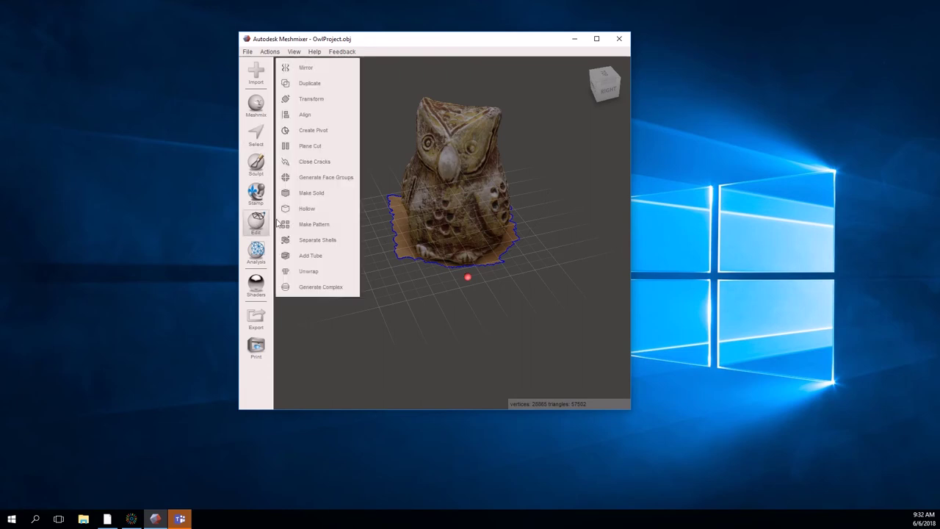
Plane-cut the owl's bottom flat near the base with No Fill and Cut (Discard Half), leaving 53,081 triangles.
{"action": "left_click", "coordinate": [315, 147]}
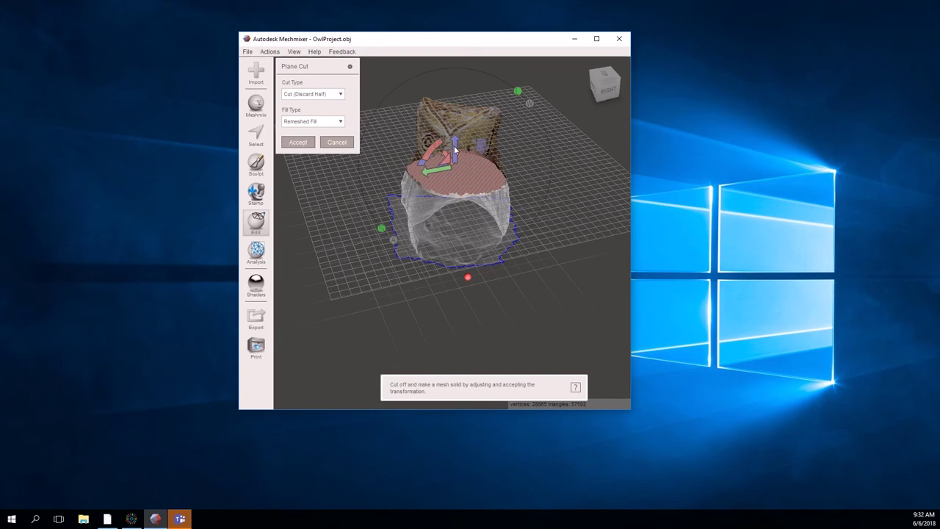
{"action": "left_click_drag", "start_coordinate": [454, 146], "coordinate": [457, 226]}
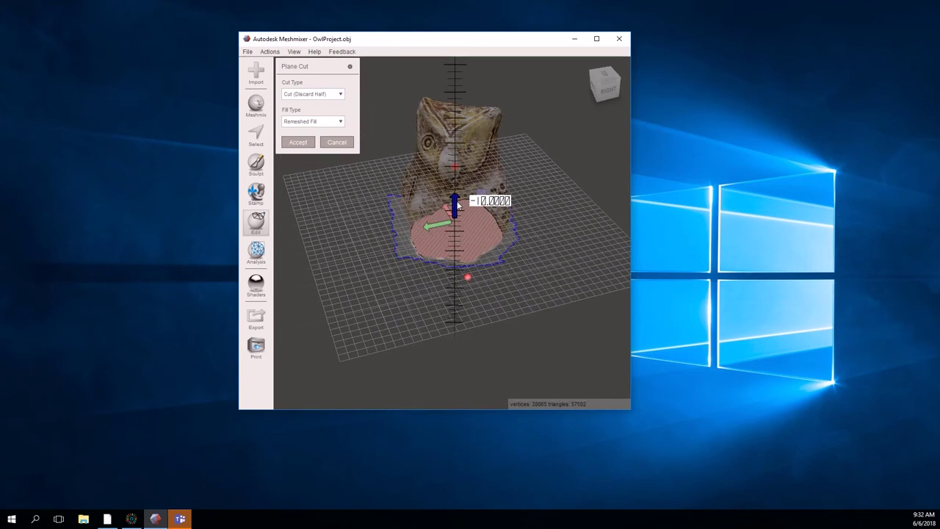
{"action": "left_click_drag", "start_coordinate": [457, 206], "coordinate": [459, 211]}
{"action": "right_click_drag", "start_coordinate": [529, 286], "coordinate": [547, 263]}
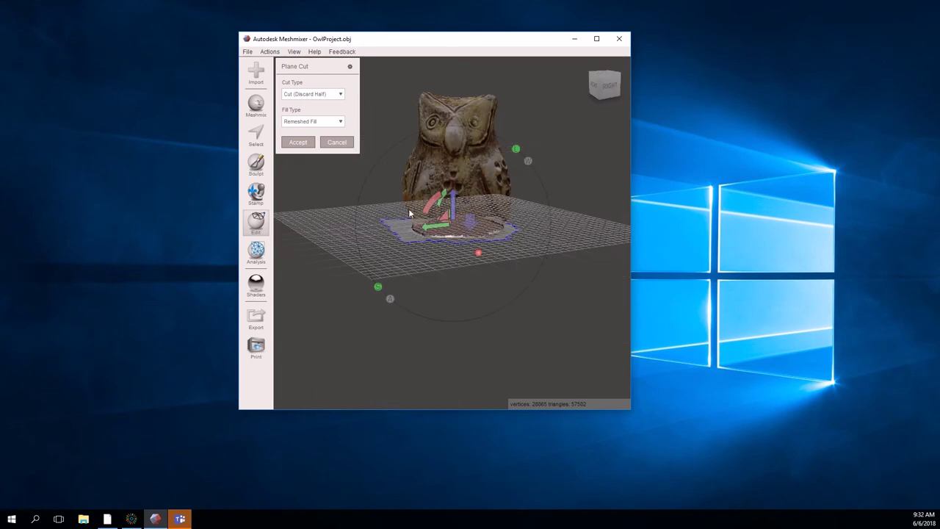
{"action": "left_click", "coordinate": [338, 122]}
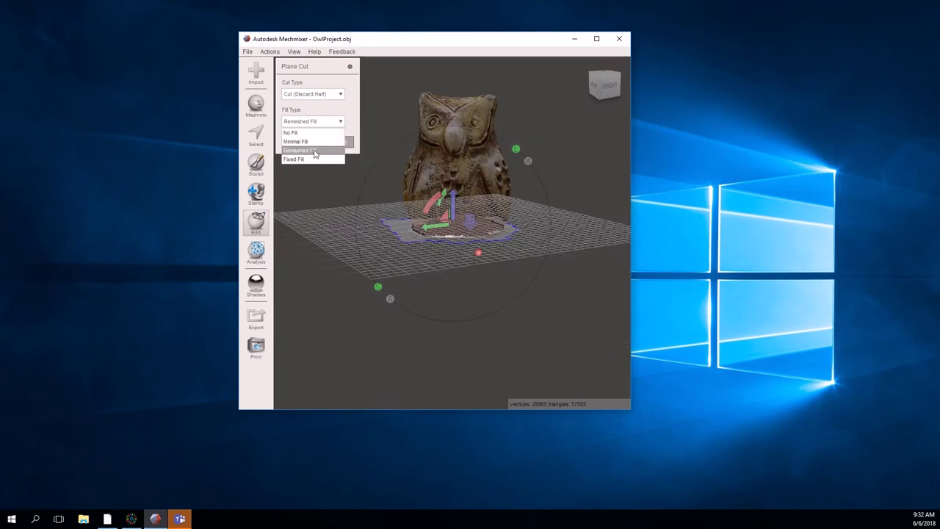
{"action": "left_click", "coordinate": [292, 132]}
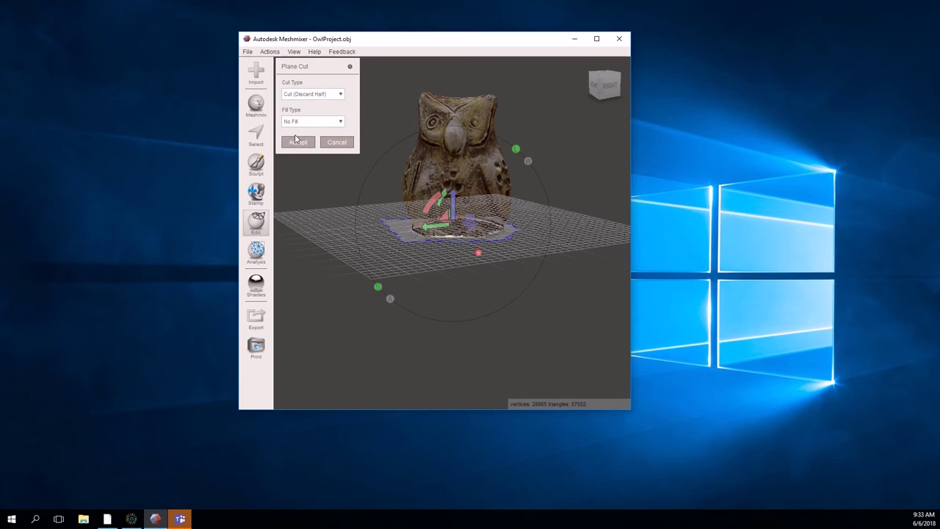
{"action": "left_click", "coordinate": [316, 95]}
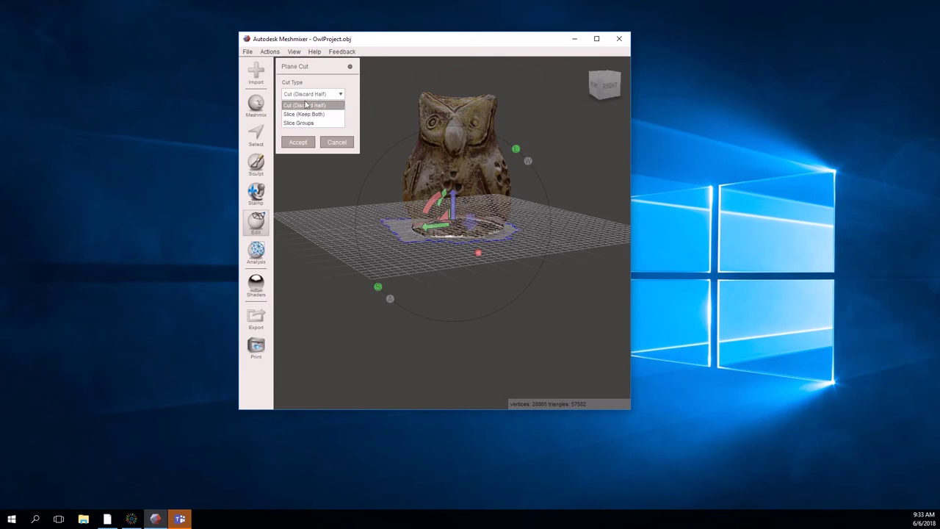
{"action": "left_click", "coordinate": [335, 88]}
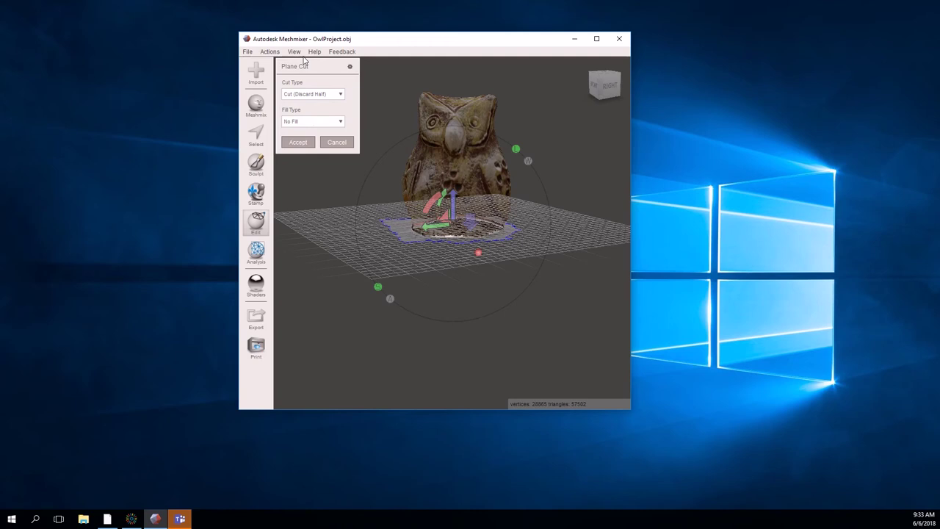
{"action": "left_click", "coordinate": [298, 142]}
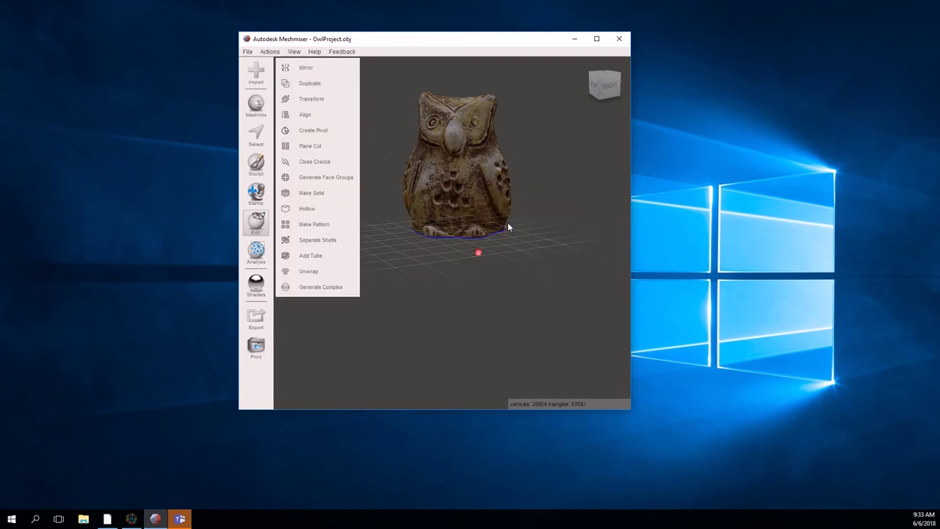
{"action": "right_click_drag", "start_coordinate": [507, 222], "coordinate": [514, 199]}
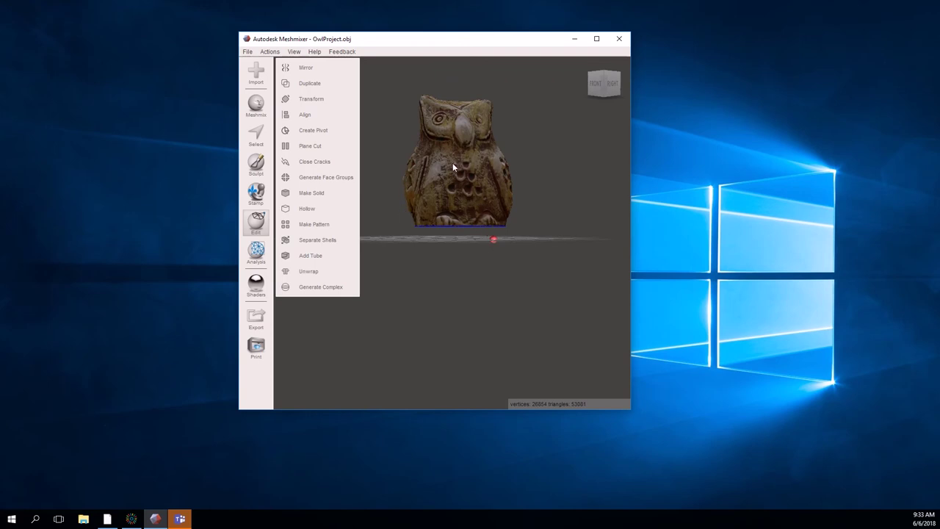
{"action": "right_click_drag", "start_coordinate": [461, 210], "coordinate": [476, 110]}
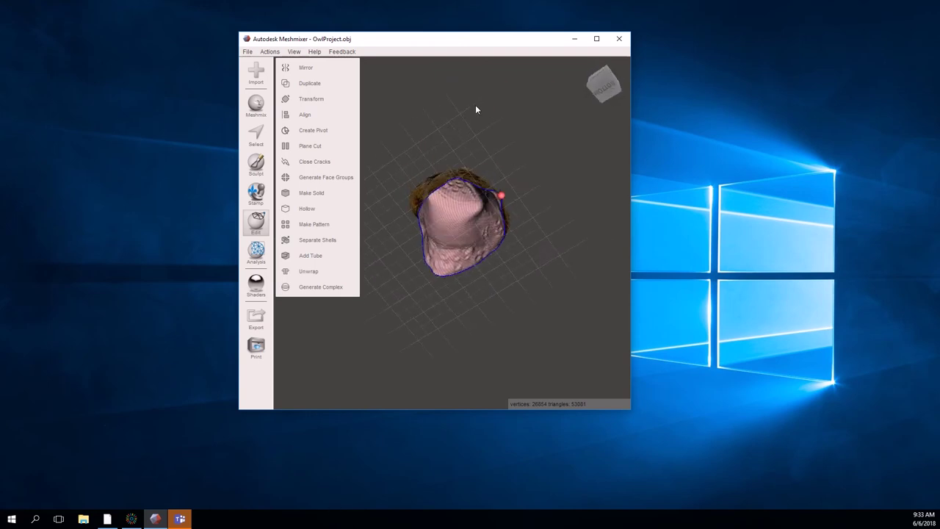
{"action": "right_click_drag", "start_coordinate": [481, 190], "coordinate": [475, 313]}
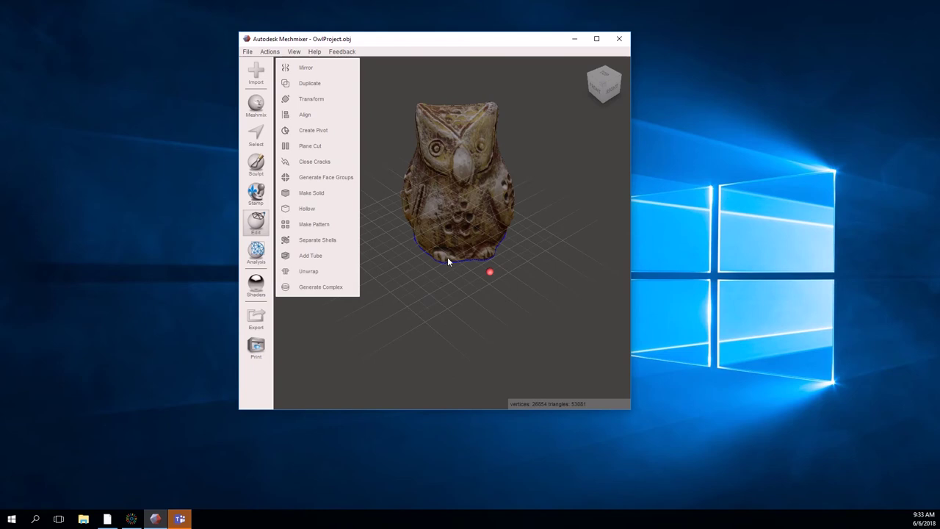
Select the whole owl and open Extrude with Normal direction and Harden 49, ready to edit Offset.
{"action": "key", "text": "ctrl+a"}
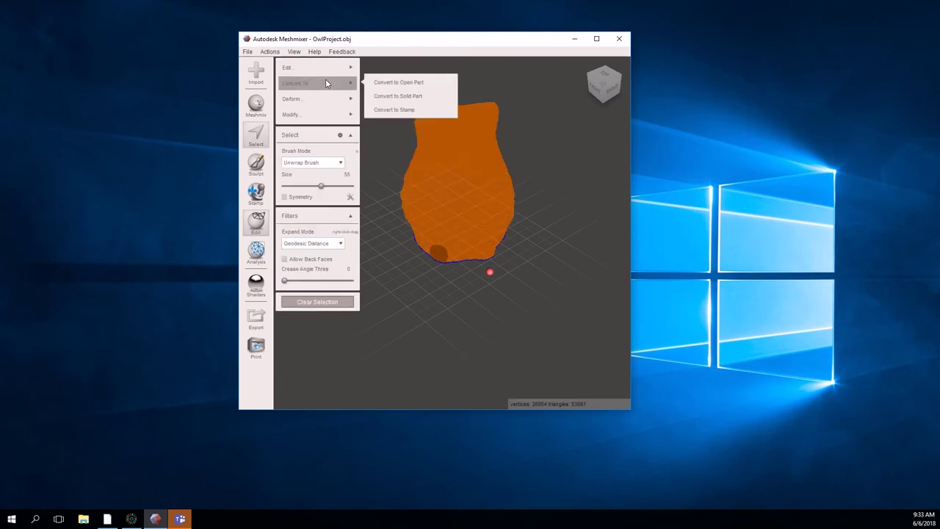
{"action": "mouse_move", "coordinate": [333, 72]}
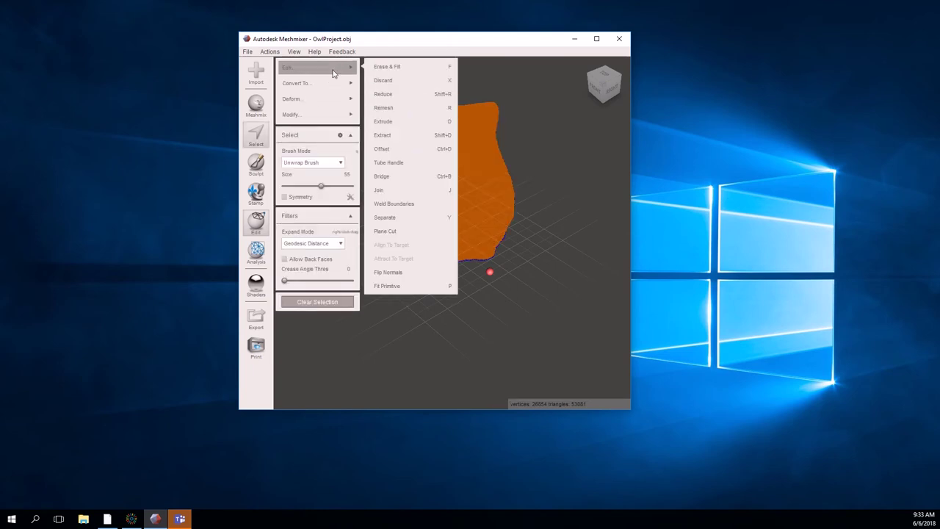
{"action": "left_click", "coordinate": [395, 124]}
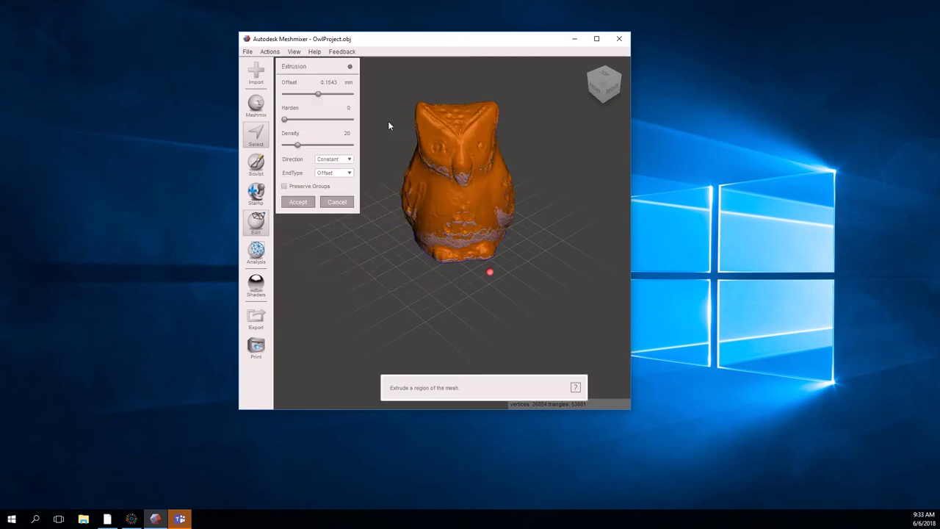
{"action": "left_click", "coordinate": [349, 159]}
{"action": "left_click", "coordinate": [345, 180]}
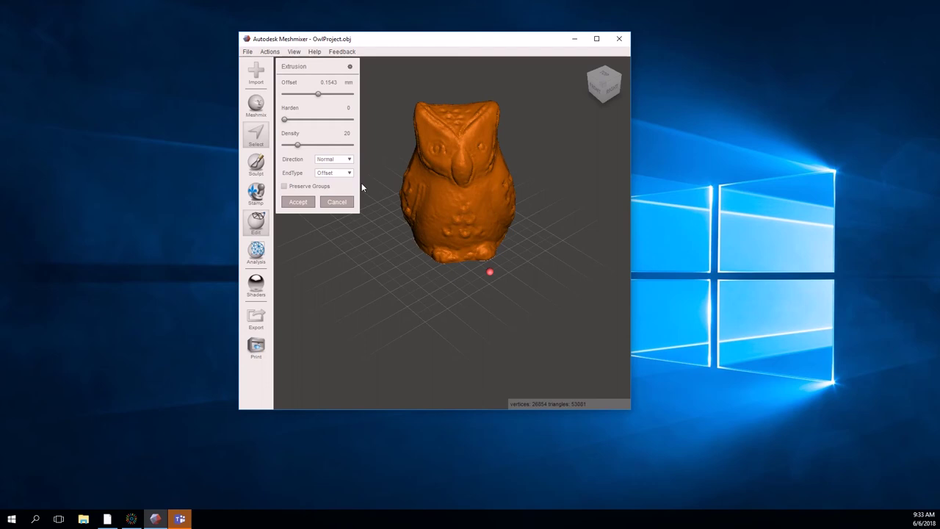
{"action": "left_click", "coordinate": [349, 159]}
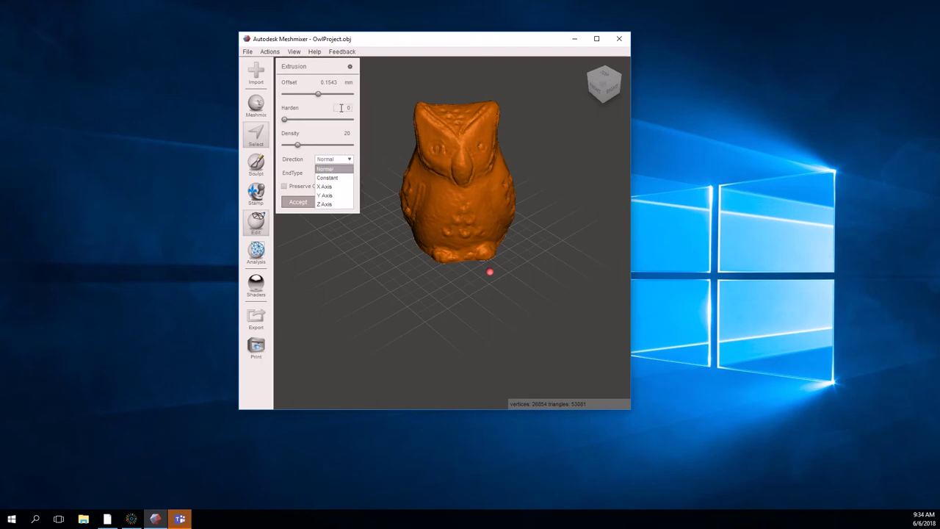
{"action": "left_click", "coordinate": [317, 119]}
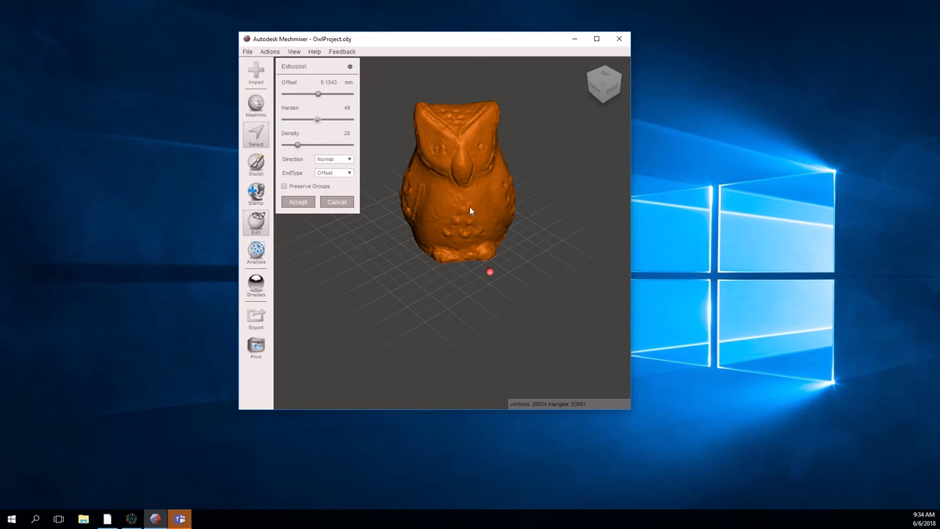
{"action": "right_click_drag", "start_coordinate": [472, 258], "coordinate": [426, 82]}
{"action": "double_click", "coordinate": [324, 84]}
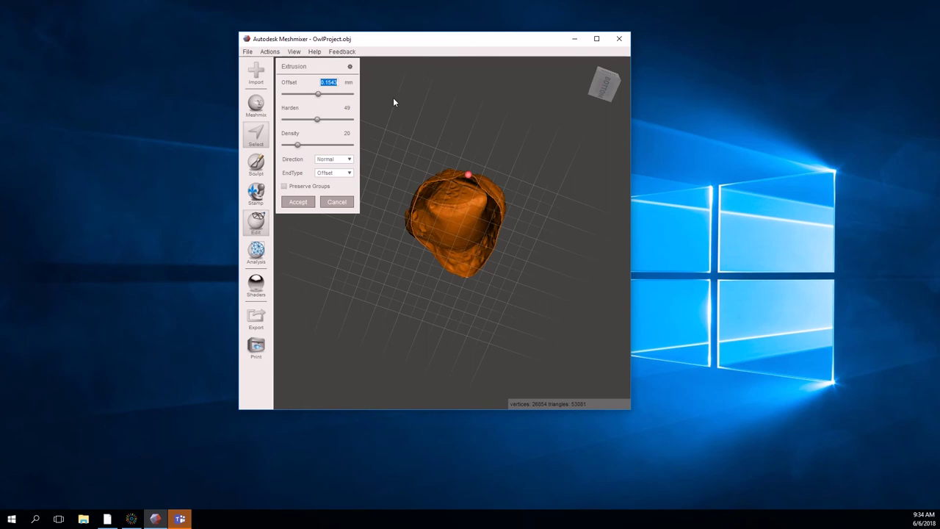
Enter a 0.5 mm extrusion offset and orbit around the owl to inspect it.
{"action": "type", "text": "0.5"}
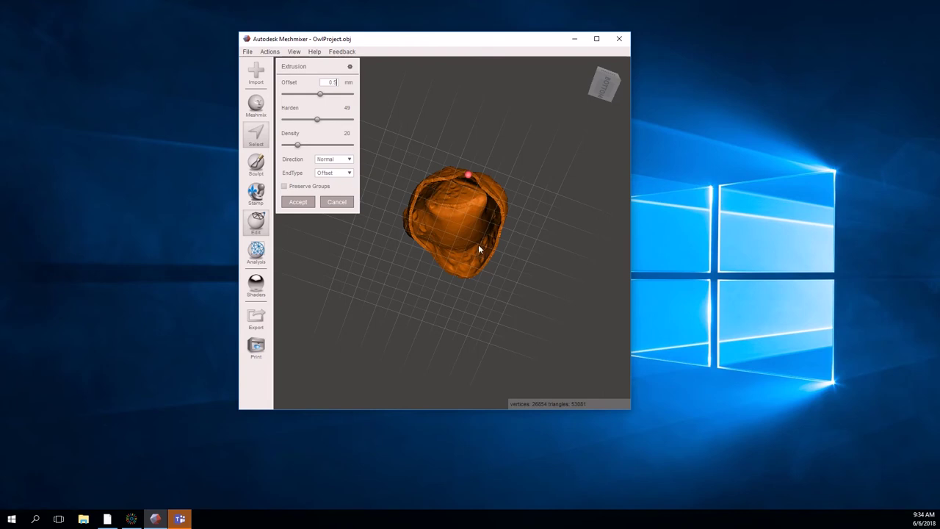
{"action": "right_click_drag", "start_coordinate": [446, 197], "coordinate": [380, 238]}
{"action": "right_click_drag", "start_coordinate": [464, 168], "coordinate": [484, 83]}
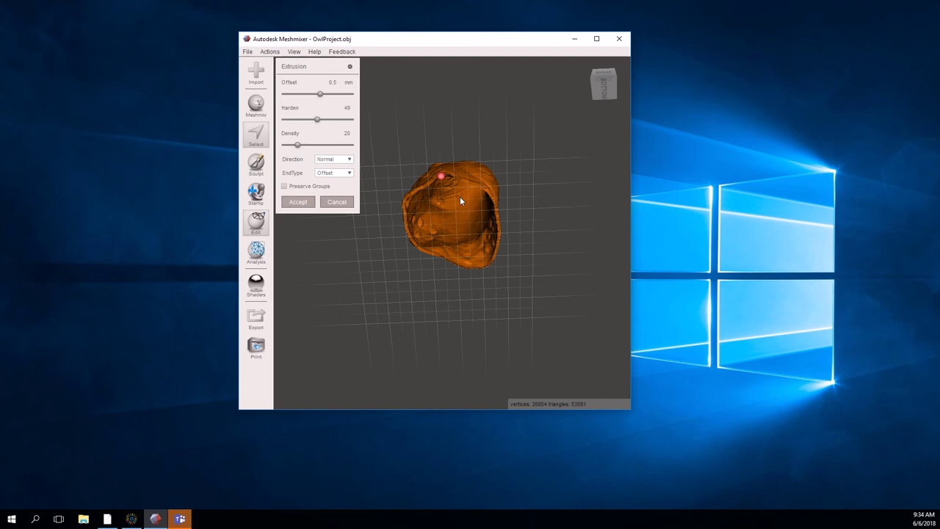
{"action": "right_click_drag", "start_coordinate": [456, 207], "coordinate": [406, 140]}
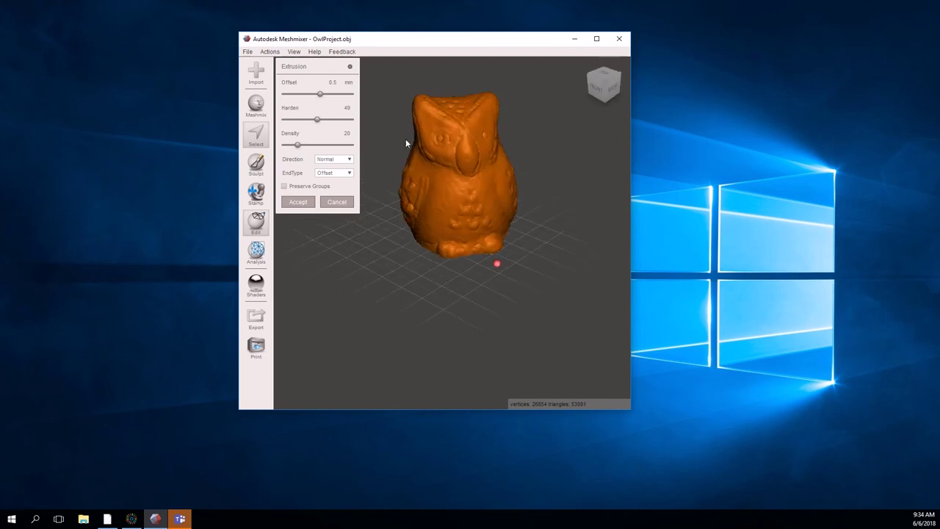
Slide the extrusion Offset between -1.243 mm and 0.6216 mm, checking the hollow underside.
{"action": "left_click", "coordinate": [306, 94]}
{"action": "left_click_drag", "start_coordinate": [311, 96], "coordinate": [315, 94]}
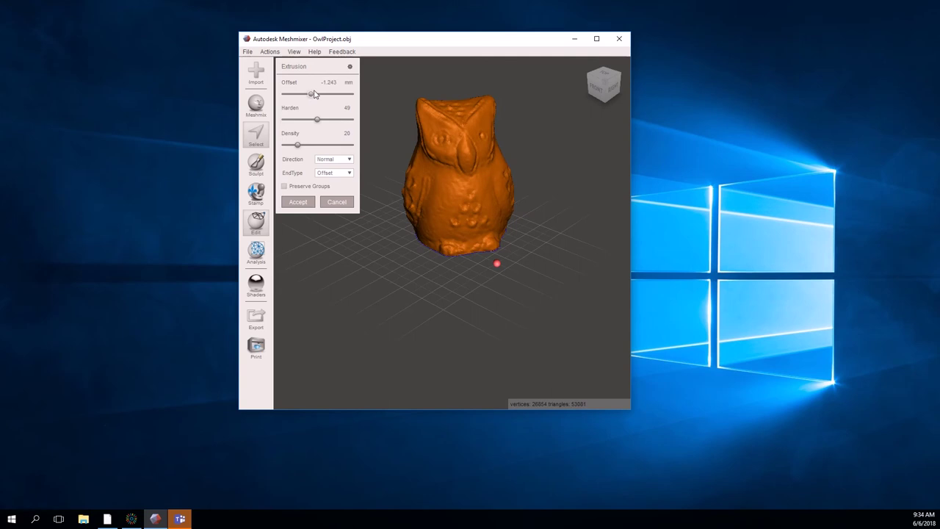
{"action": "right_click_drag", "start_coordinate": [443, 227], "coordinate": [405, 116]}
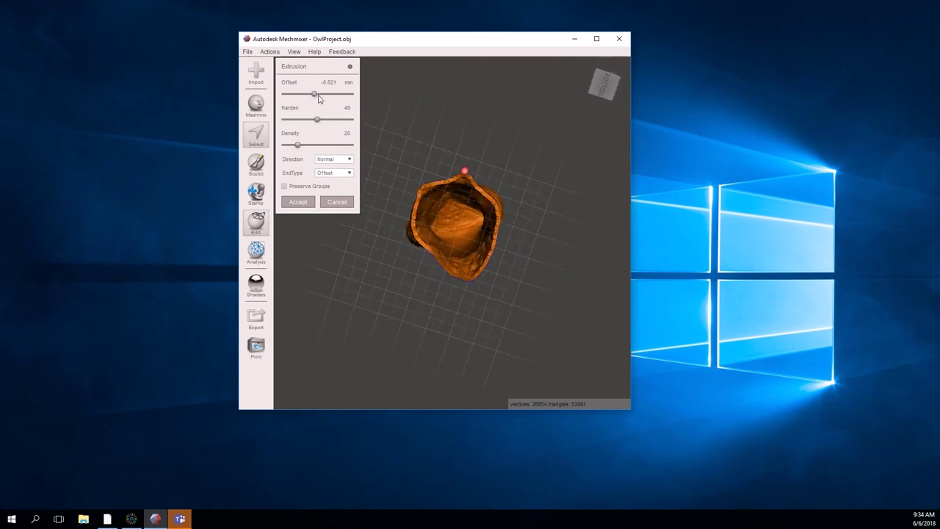
{"action": "mouse_move", "coordinate": [317, 97]}
{"action": "left_mouse_down"}
{"action": "mouse_move", "coordinate": [304, 96]}
{"action": "mouse_move", "coordinate": [325, 95]}
{"action": "left_mouse_up"}
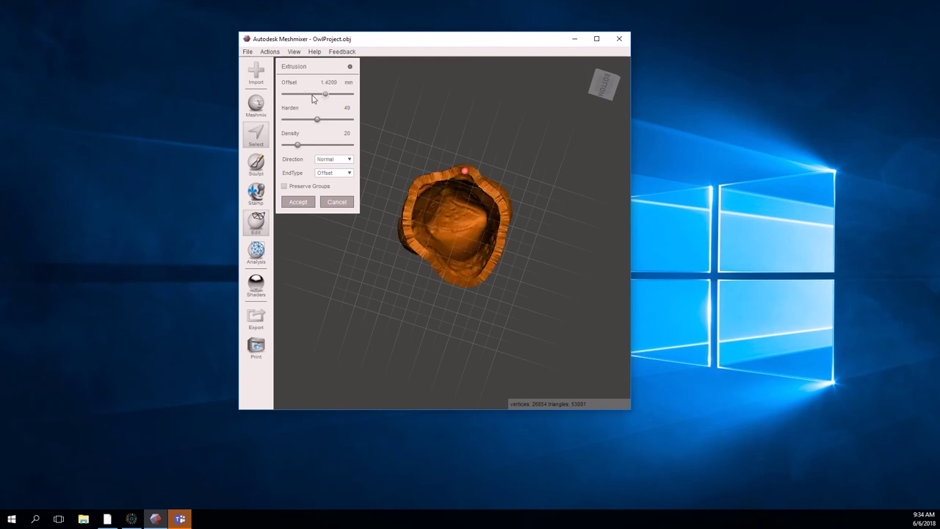
{"action": "left_click", "coordinate": [312, 97]}
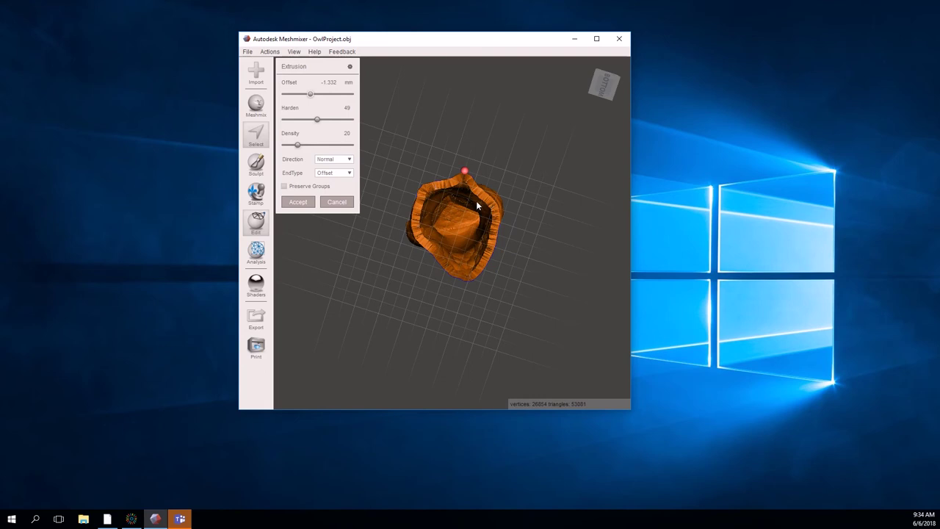
{"action": "right_click_drag", "start_coordinate": [476, 201], "coordinate": [448, 209]}
{"action": "left_click_drag", "start_coordinate": [313, 99], "coordinate": [320, 95]}
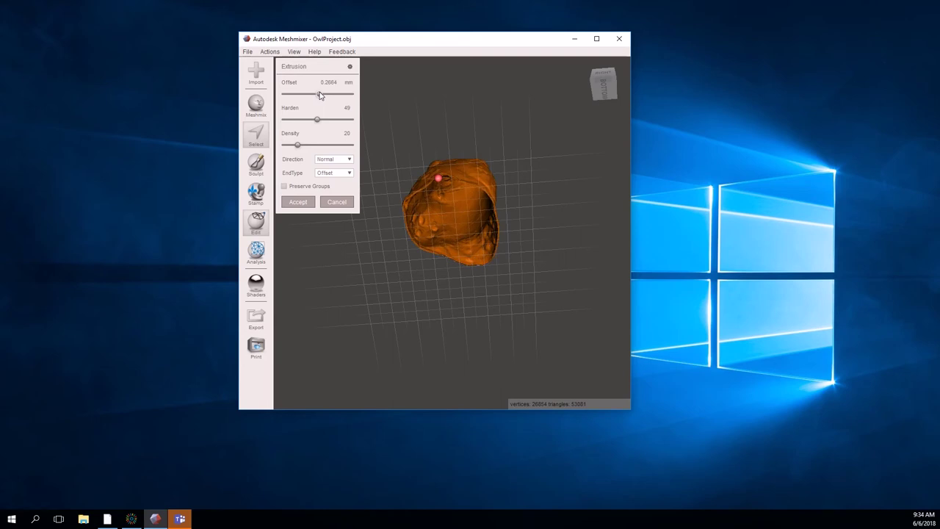
Test more extrusion offsets, about 0.09, 0.1776, 0.7992 and -1.243 mm, while orbiting the owl.
{"action": "right_click_drag", "start_coordinate": [419, 184], "coordinate": [485, 301]}
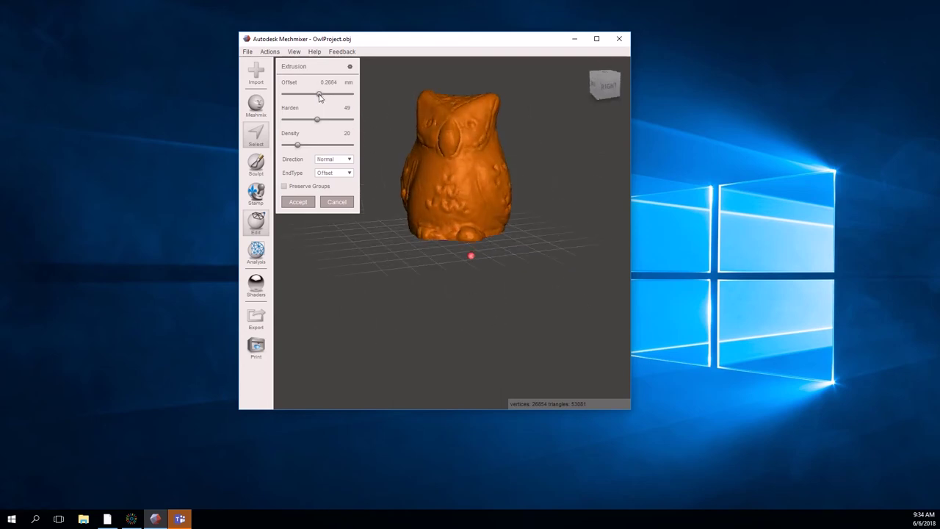
{"action": "left_click_drag", "start_coordinate": [319, 96], "coordinate": [321, 95]}
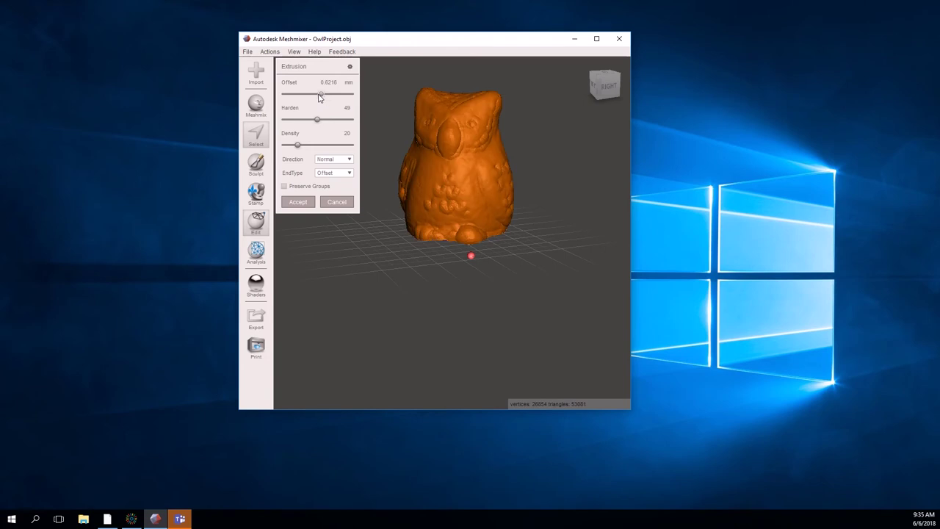
{"action": "left_click_drag", "start_coordinate": [320, 95], "coordinate": [319, 96]}
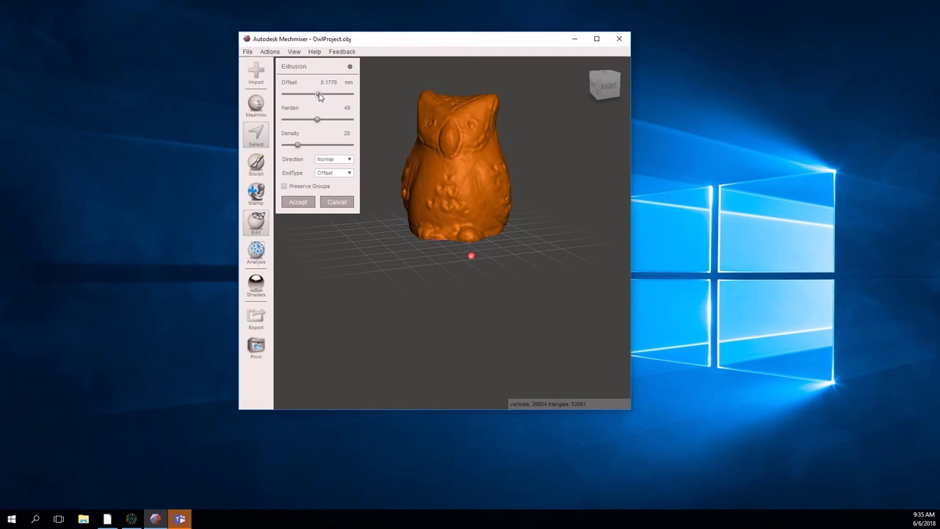
{"action": "right_click_drag", "start_coordinate": [445, 221], "coordinate": [449, 252]}
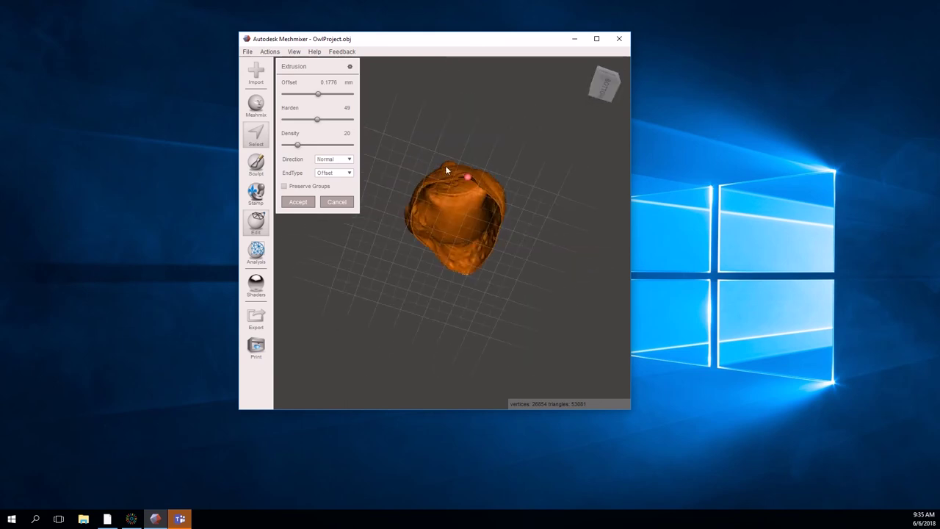
{"action": "right_click_drag", "start_coordinate": [446, 170], "coordinate": [463, 235]}
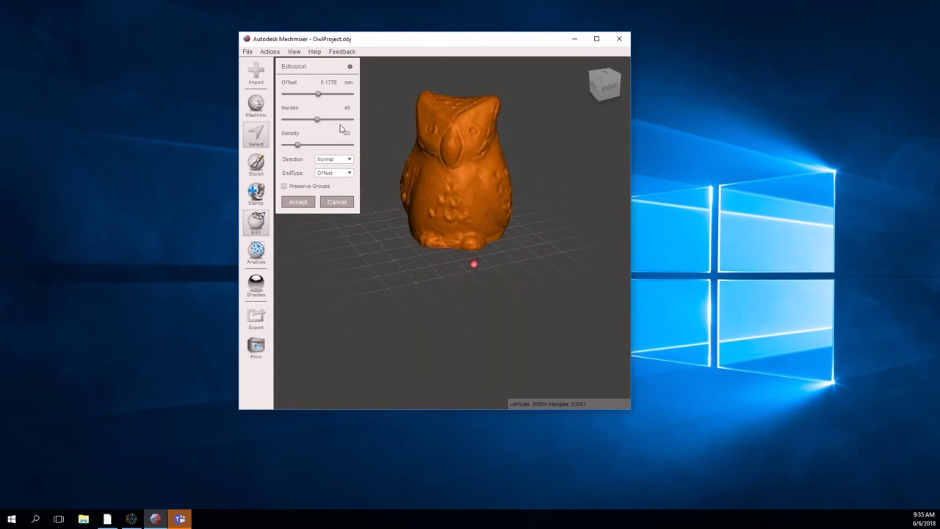
{"action": "left_click_drag", "start_coordinate": [316, 98], "coordinate": [311, 99]}
{"action": "left_click", "coordinate": [319, 100]}
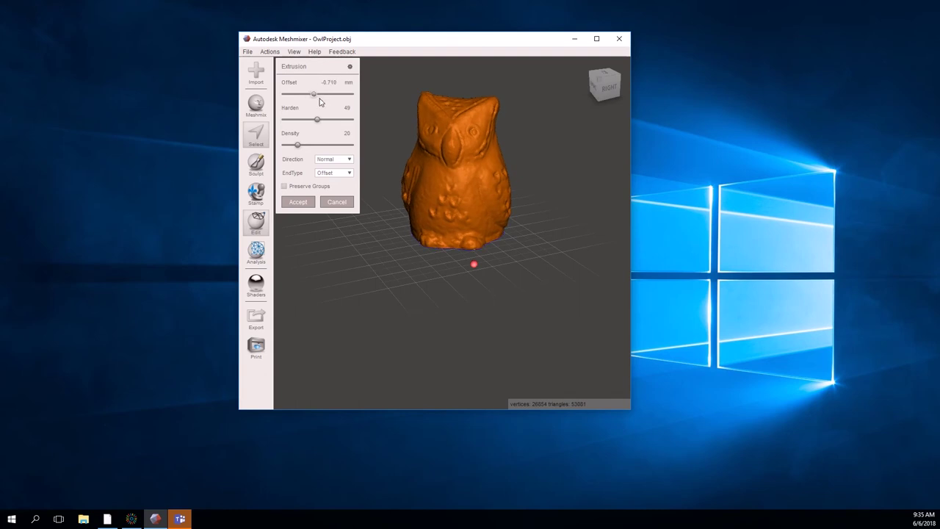
{"action": "left_click", "coordinate": [340, 99]}
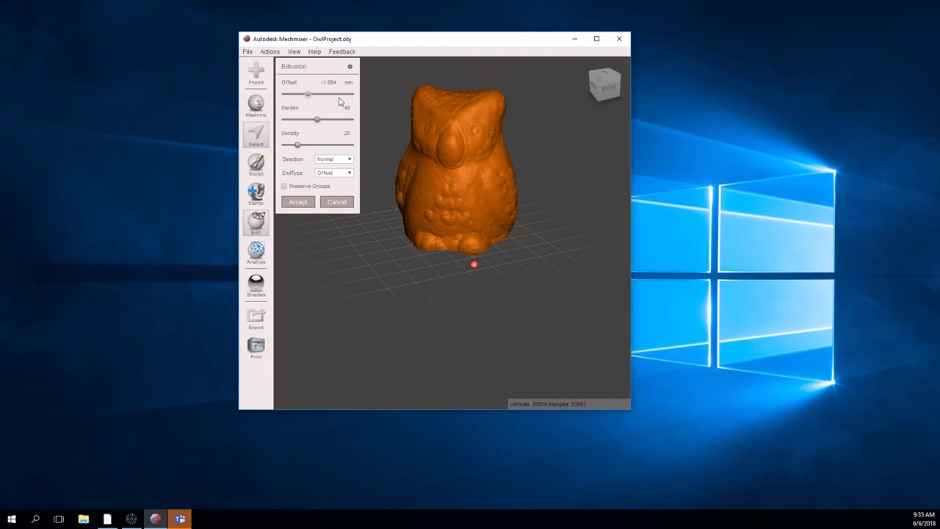
{"action": "left_click", "coordinate": [322, 99]}
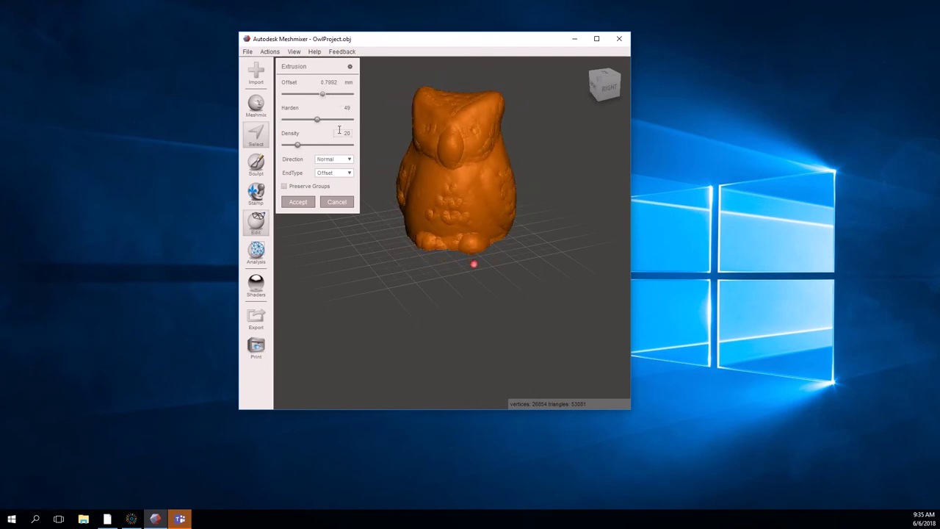
{"action": "left_click", "coordinate": [311, 95]}
Check the Direction choices, try offsets from 0.7992 to 0.4440 mm, then cancel the extrusion.
{"action": "left_click", "coordinate": [338, 159]}
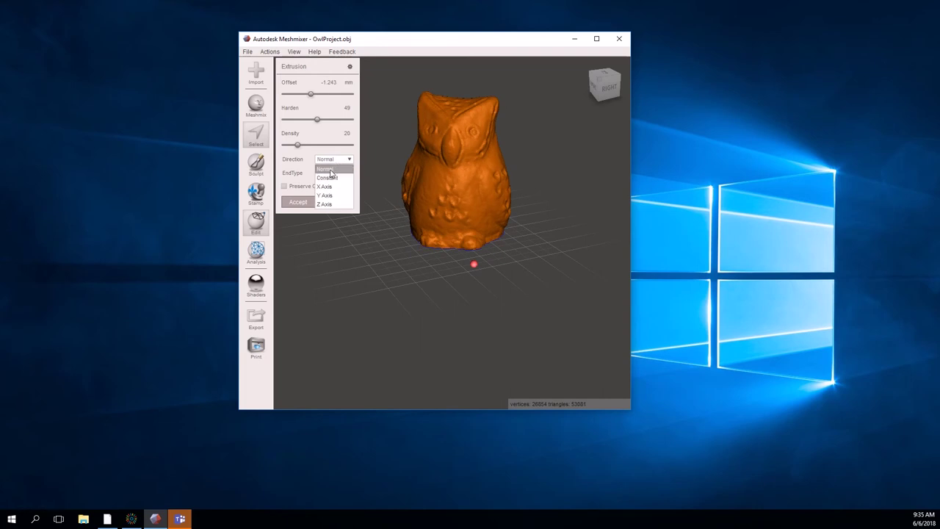
{"action": "right_click_drag", "start_coordinate": [470, 237], "coordinate": [362, 94]}
{"action": "left_click", "coordinate": [323, 95]}
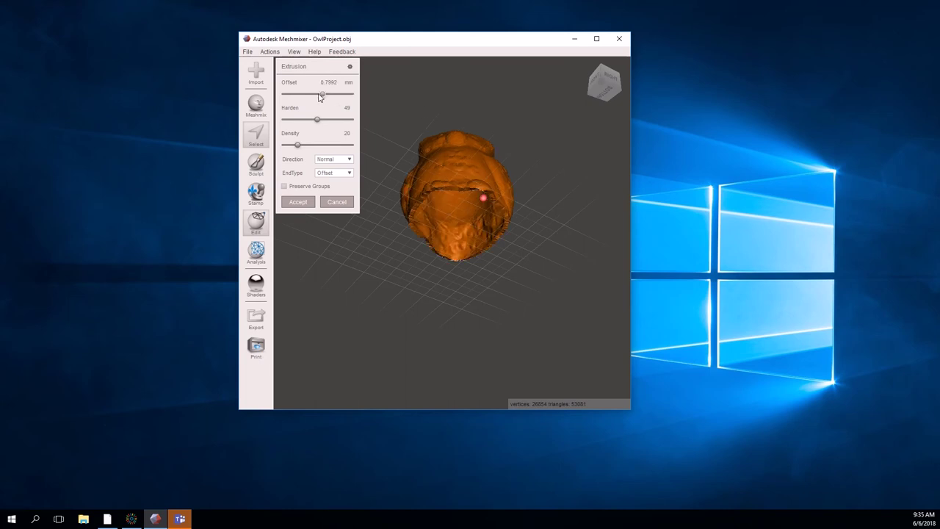
{"action": "left_click", "coordinate": [318, 94]}
{"action": "left_click", "coordinate": [316, 95]}
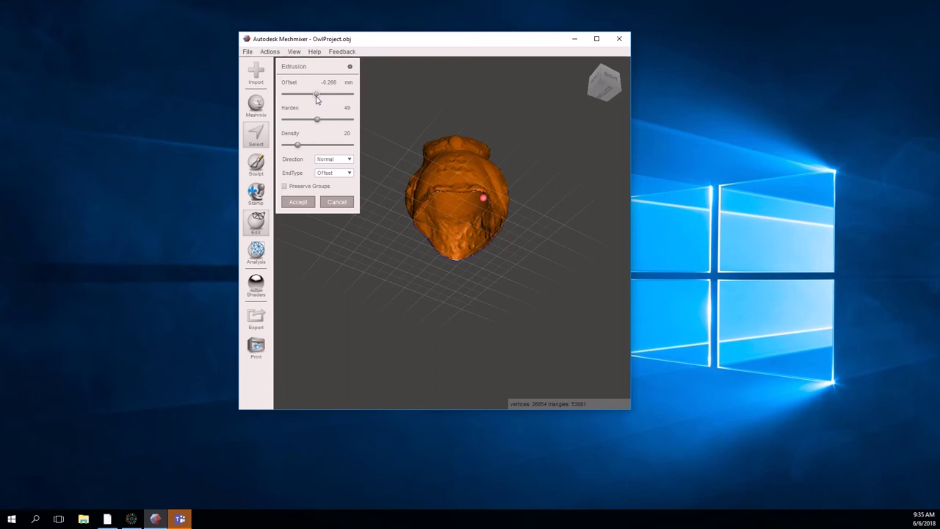
{"action": "left_click", "coordinate": [321, 96]}
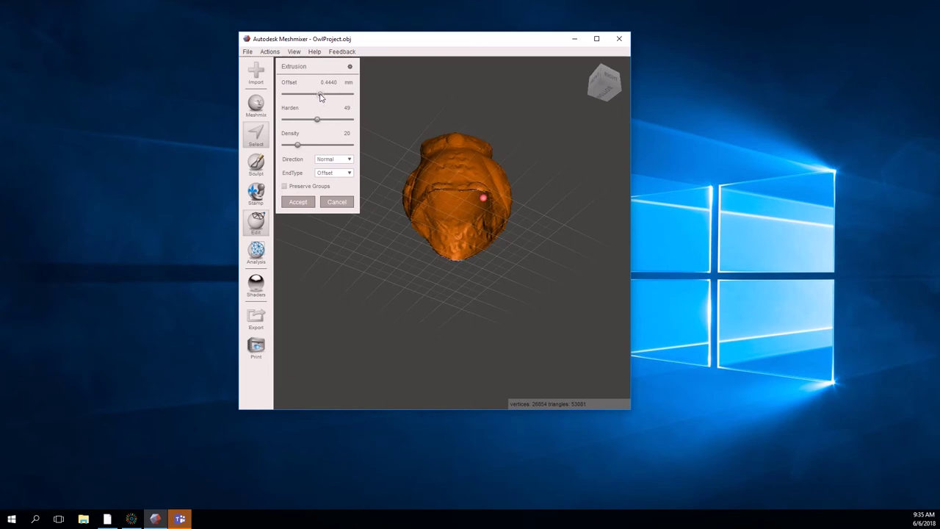
{"action": "left_click", "coordinate": [338, 202]}
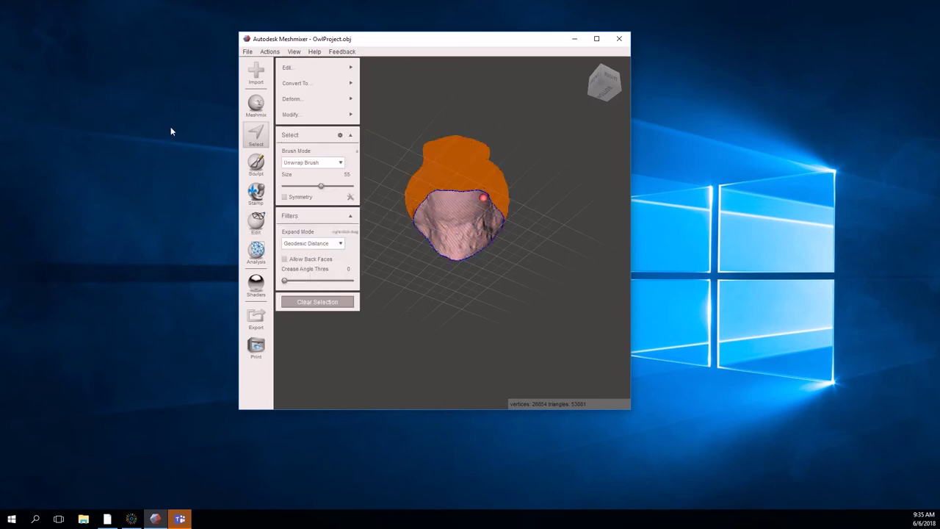
Return to Select, orbit to the owl's front, and show the Edit list with Make Solid and Hollow.
{"action": "left_click", "coordinate": [255, 135]}
{"action": "mouse_move", "coordinate": [476, 215]}
{"action": "right_mouse_down"}
{"action": "mouse_move", "coordinate": [461, 231]}
{"action": "mouse_move", "coordinate": [491, 260]}
{"action": "mouse_move", "coordinate": [481, 247]}
{"action": "mouse_move", "coordinate": [483, 314]}
{"action": "mouse_move", "coordinate": [475, 258]}
{"action": "right_mouse_up"}
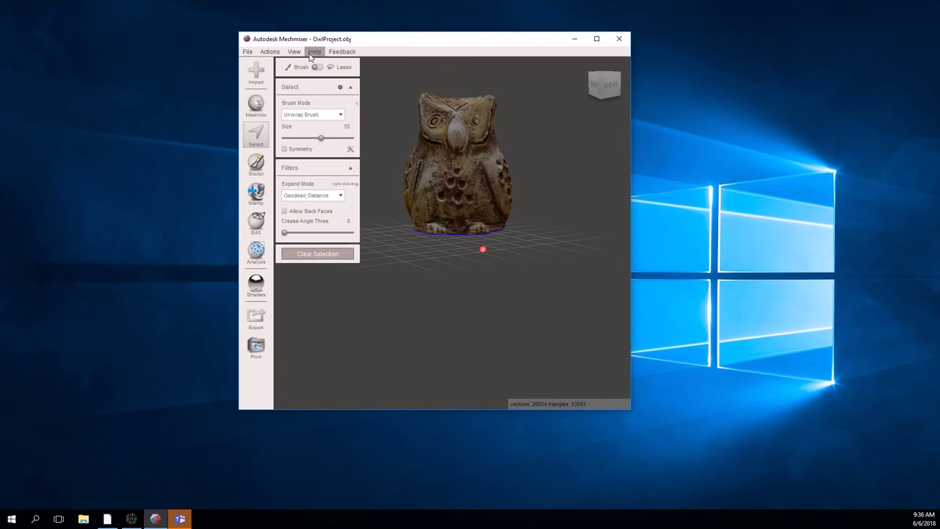
{"action": "left_click", "coordinate": [256, 222]}
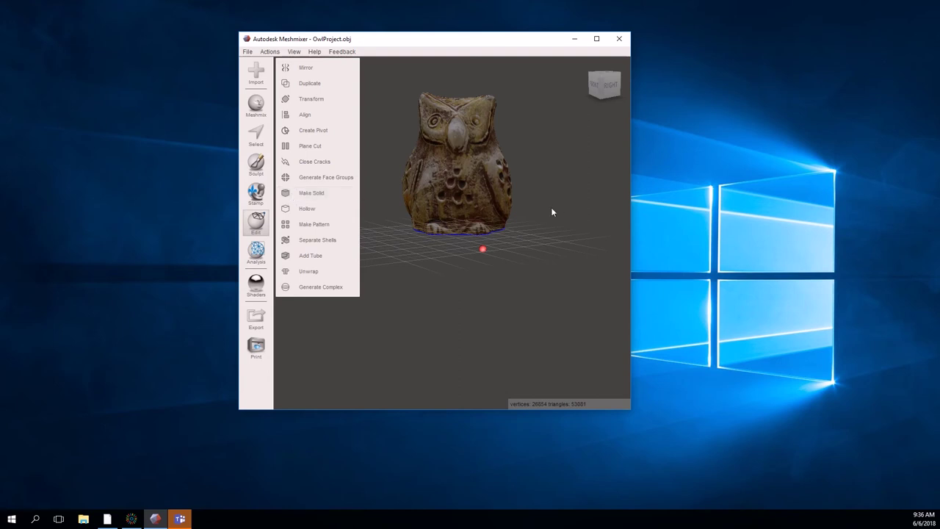
Start Make Solid on the owl and set the solid type to Accurate.
{"action": "left_click", "coordinate": [303, 193]}
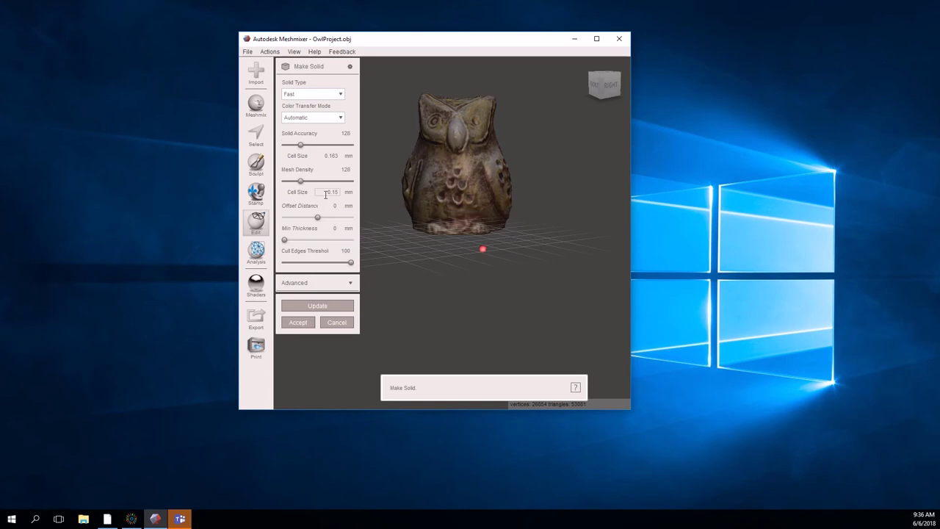
{"action": "right_click_drag", "start_coordinate": [469, 216], "coordinate": [409, 194]}
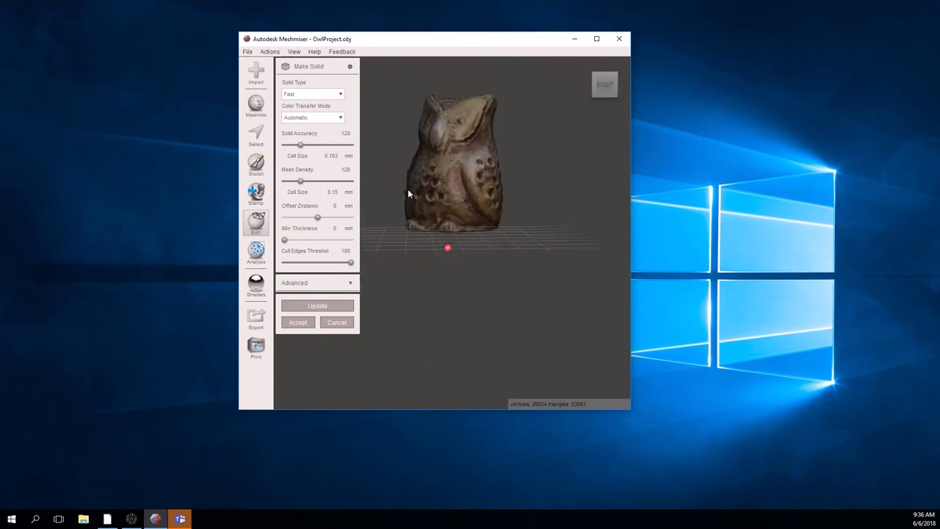
{"action": "left_click", "coordinate": [308, 93]}
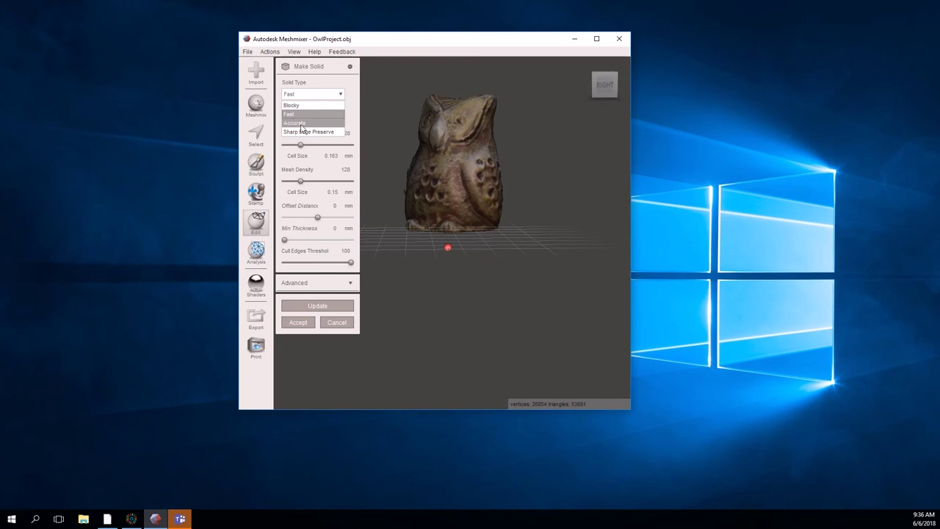
{"action": "left_click", "coordinate": [305, 117]}
{"action": "right_click_drag", "start_coordinate": [453, 184], "coordinate": [314, 114]}
Try None and Material-to-Vertex colour transfer, settle on Automatic, and inspect the preview from all sides.
{"action": "left_click", "coordinate": [313, 119]}
{"action": "left_click", "coordinate": [294, 128]}
{"action": "left_click", "coordinate": [317, 119]}
{"action": "left_click", "coordinate": [314, 137]}
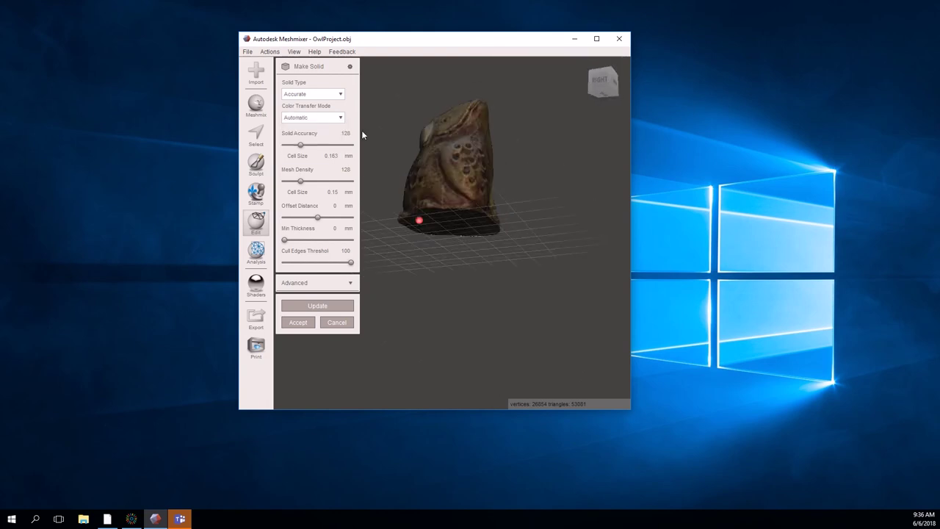
{"action": "left_click", "coordinate": [331, 119]}
{"action": "left_click", "coordinate": [328, 156]}
{"action": "left_click", "coordinate": [314, 118]}
{"action": "left_click", "coordinate": [310, 138]}
{"action": "right_click_drag", "start_coordinate": [434, 224], "coordinate": [508, 224]}
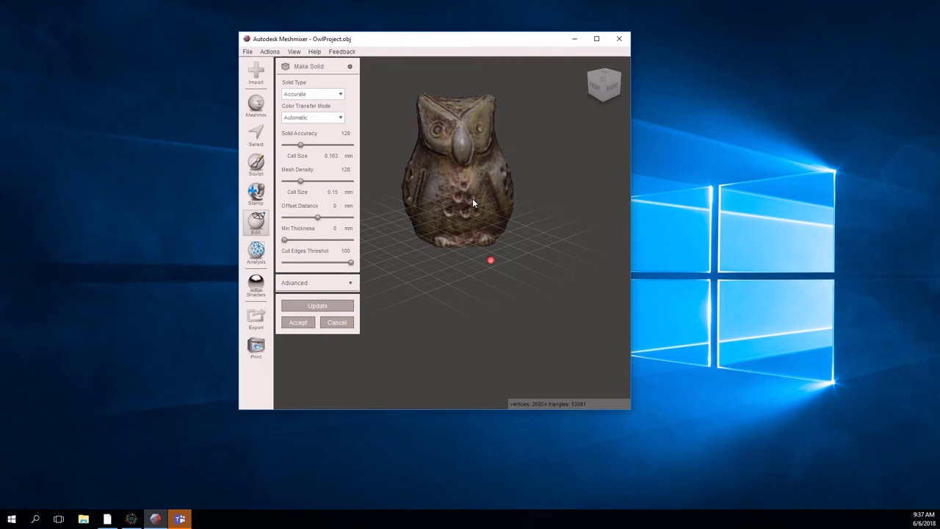
{"action": "right_click_drag", "start_coordinate": [472, 199], "coordinate": [393, 269]}
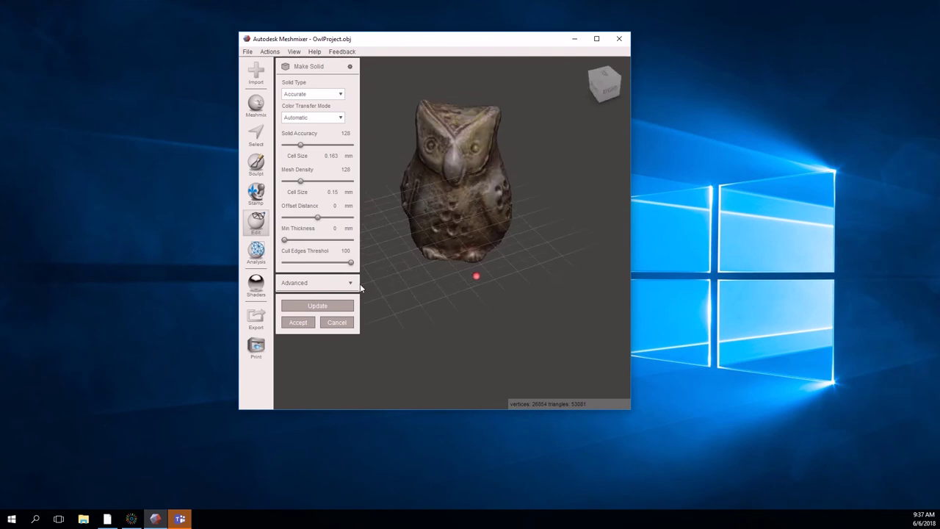
{"action": "right_click_drag", "start_coordinate": [435, 216], "coordinate": [444, 193]}
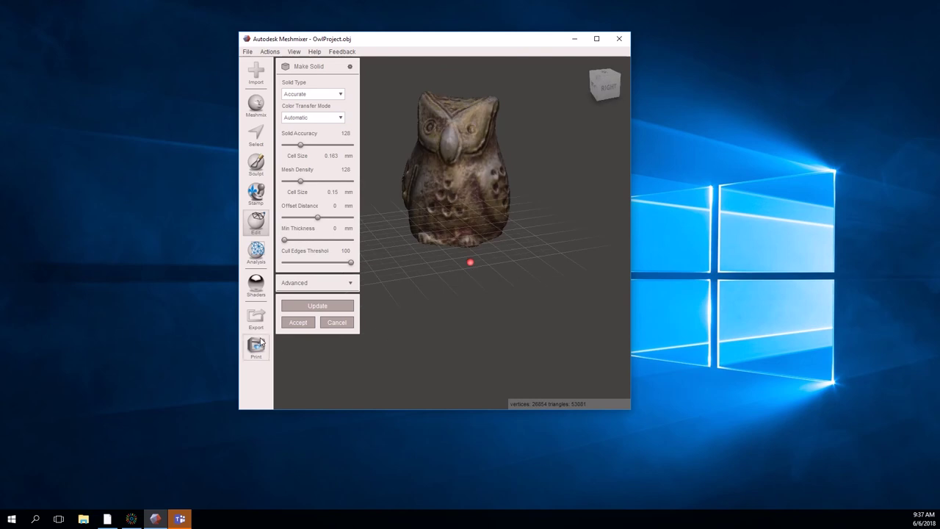
Accept the solid owl, compare the pink scan with the grey solid mesh, and select both.
{"action": "left_click", "coordinate": [298, 324]}
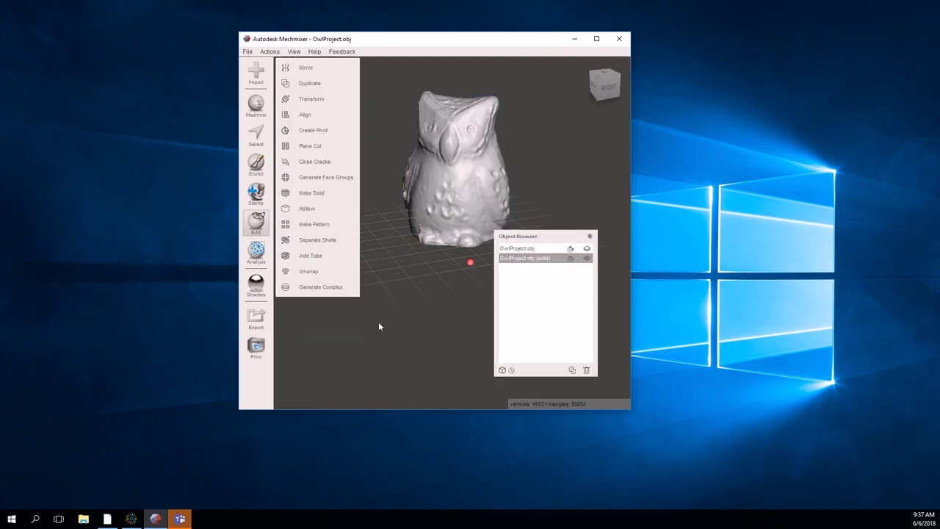
{"action": "right_click_drag", "start_coordinate": [478, 209], "coordinate": [540, 228]}
{"action": "left_click", "coordinate": [525, 250]}
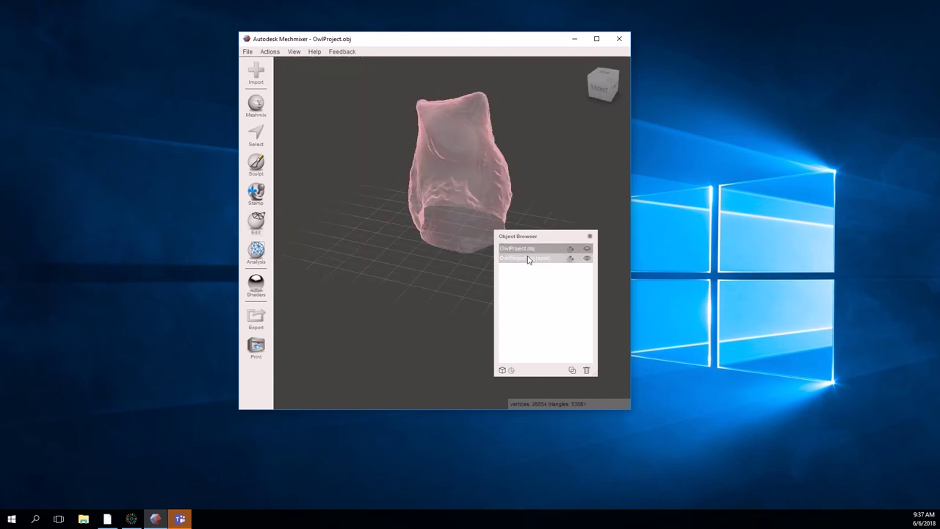
{"action": "left_click", "coordinate": [528, 259]}
{"action": "left_click", "coordinate": [522, 250]}
{"action": "left_click", "coordinate": [525, 259]}
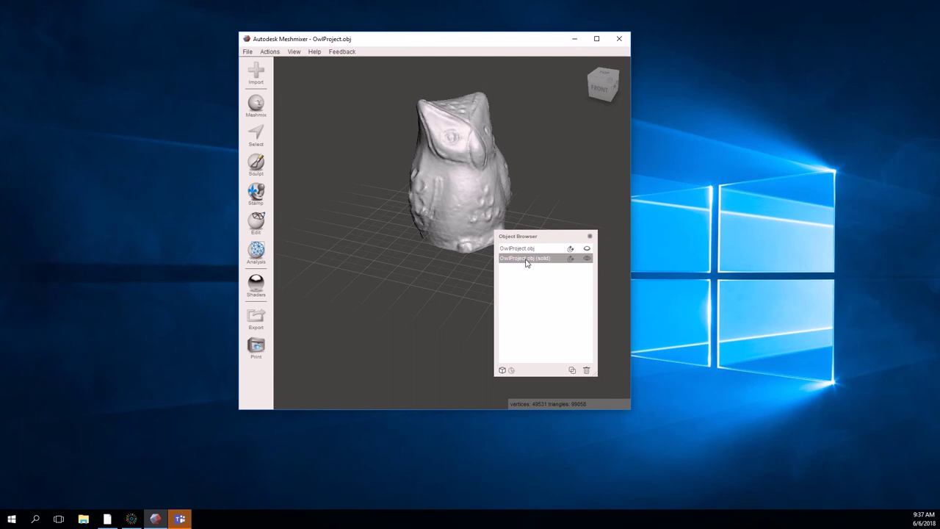
{"action": "left_click", "coordinate": [525, 248]}
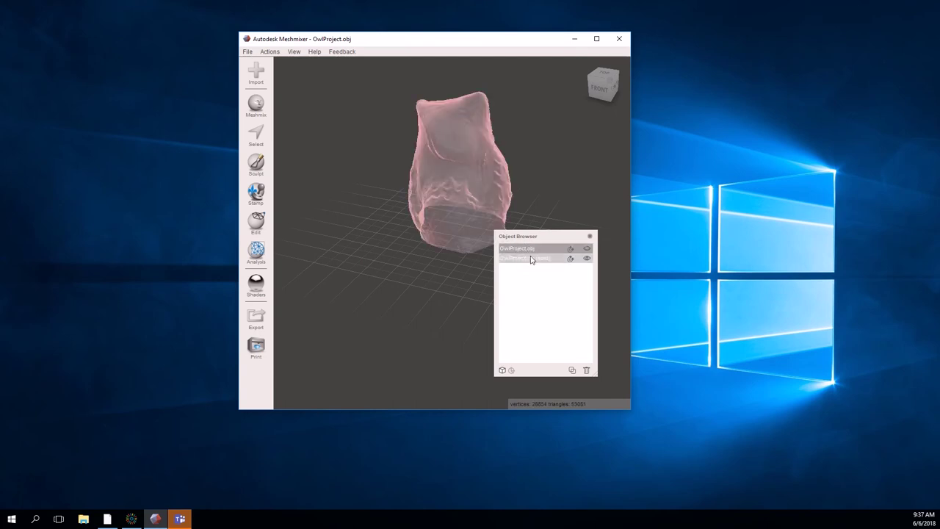
{"action": "left_click", "coordinate": [532, 259]}
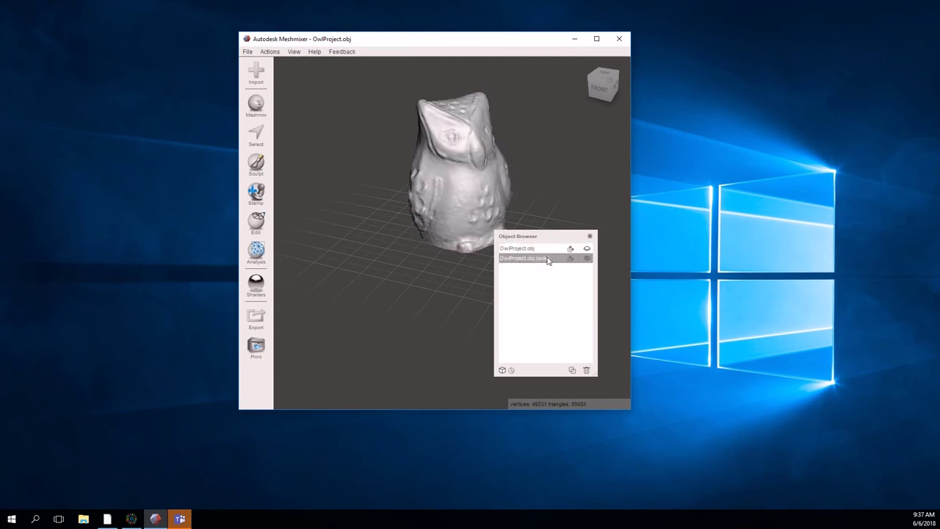
{"action": "left_click", "coordinate": [530, 250]}
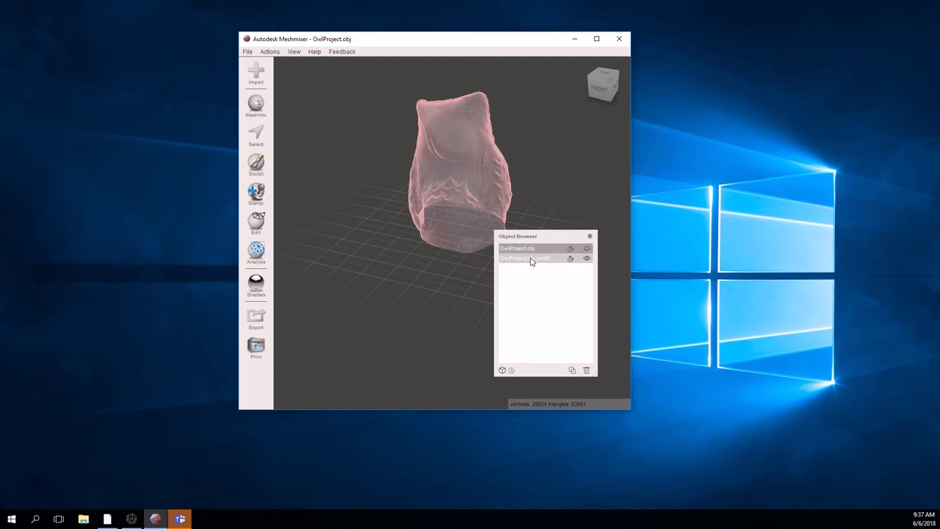
{"action": "left_click", "coordinate": [531, 259], "text": "shift"}
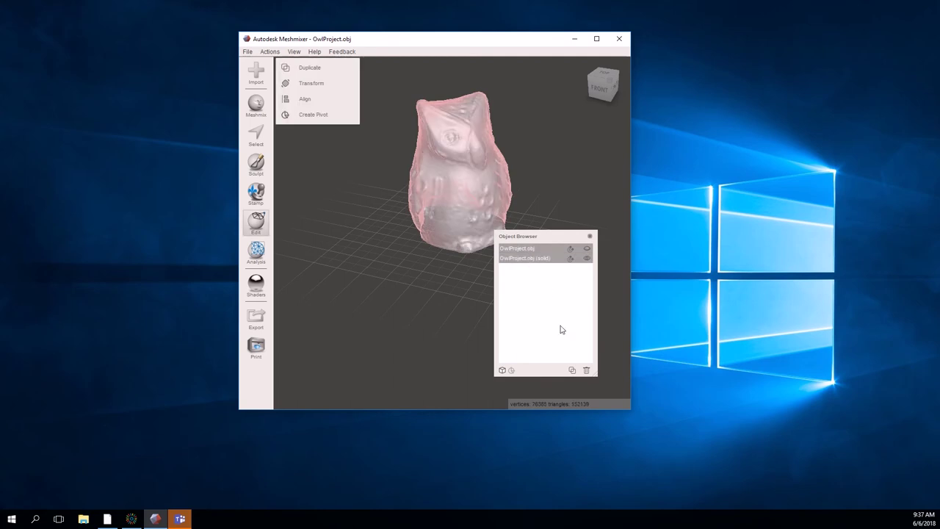
Duplicate the solid owl mesh and select the new copy.
{"action": "left_click", "coordinate": [571, 371]}
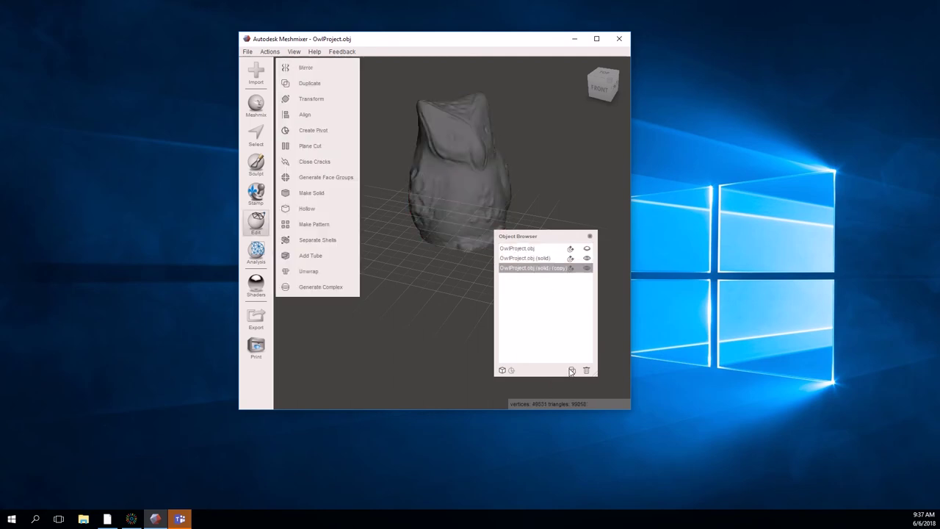
{"action": "left_click", "coordinate": [525, 258]}
{"action": "right_click_drag", "start_coordinate": [445, 178], "coordinate": [446, 233]}
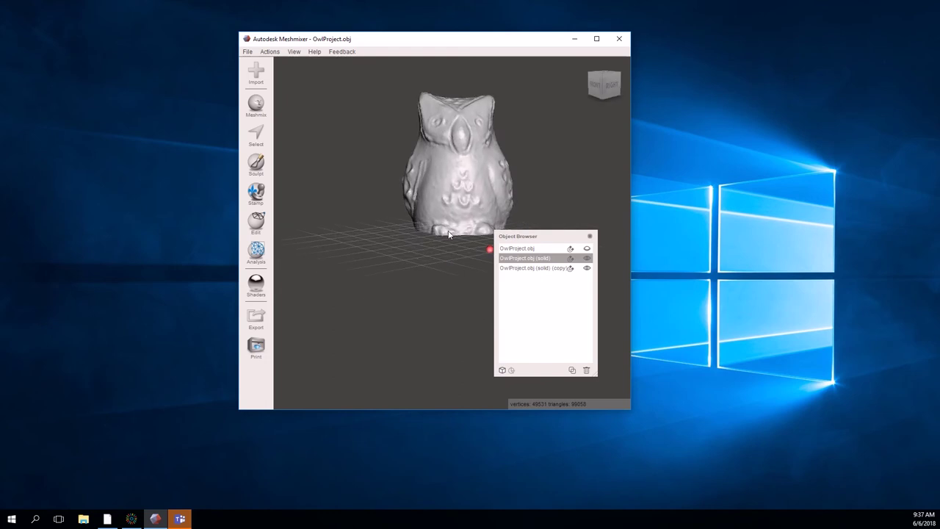
{"action": "left_click", "coordinate": [532, 267]}
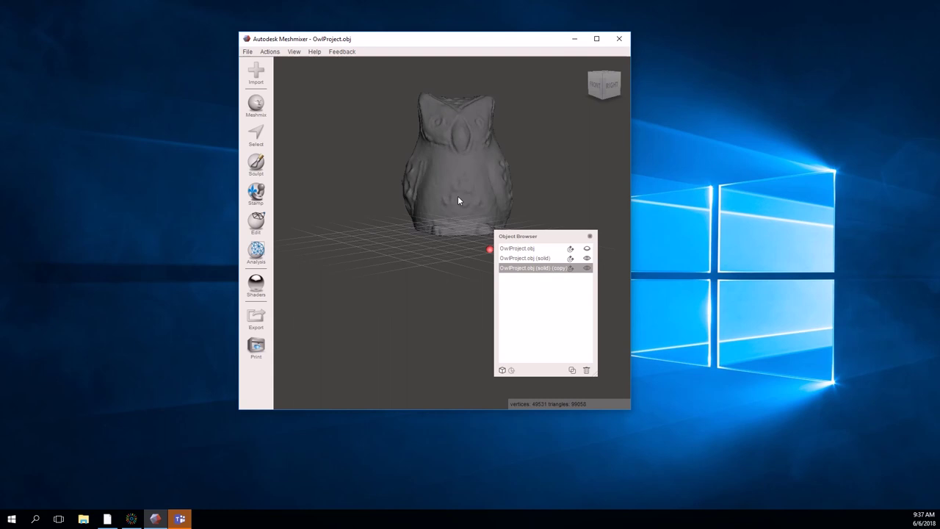
Apply the white shader to the owl, then switch it back to grey.
{"action": "scroll", "coordinate": [462, 179], "scroll_direction": "down", "scroll_amount": 3}
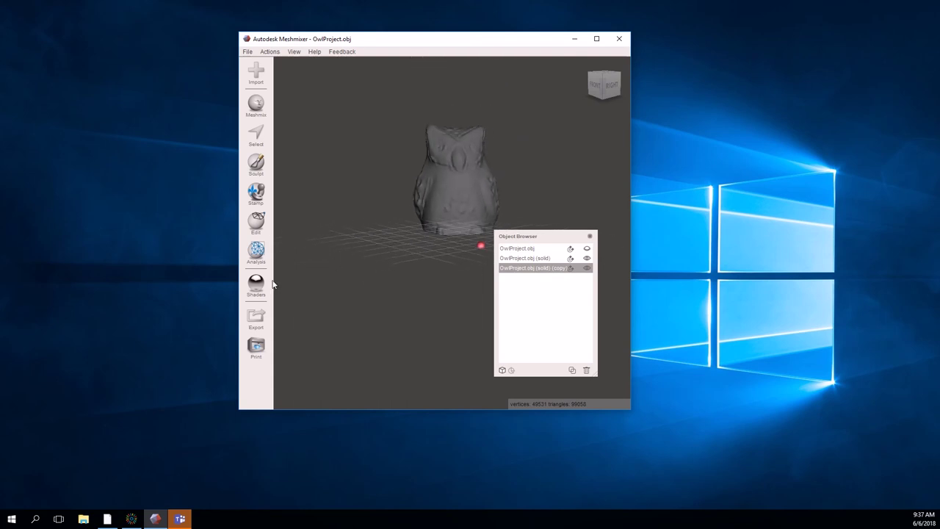
{"action": "mouse_move", "coordinate": [259, 289]}
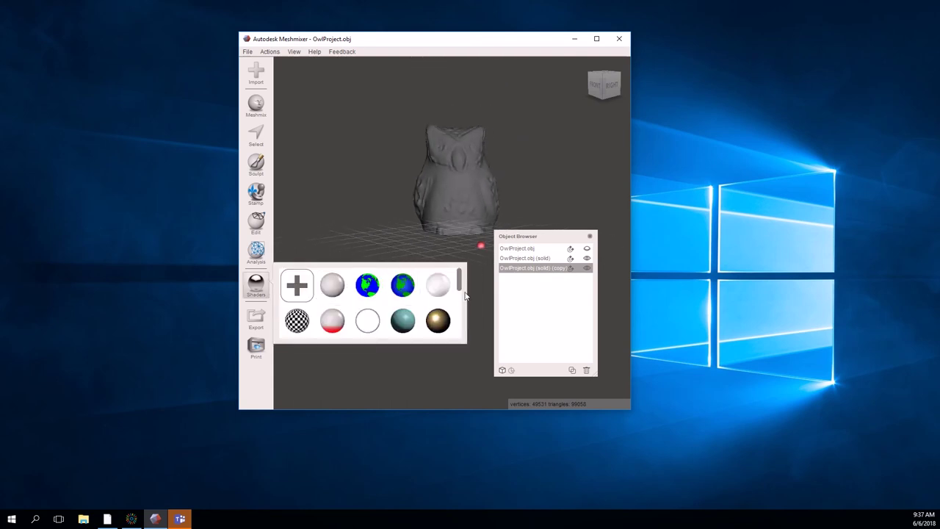
{"action": "left_click_drag", "start_coordinate": [454, 147], "coordinate": [455, 149]}
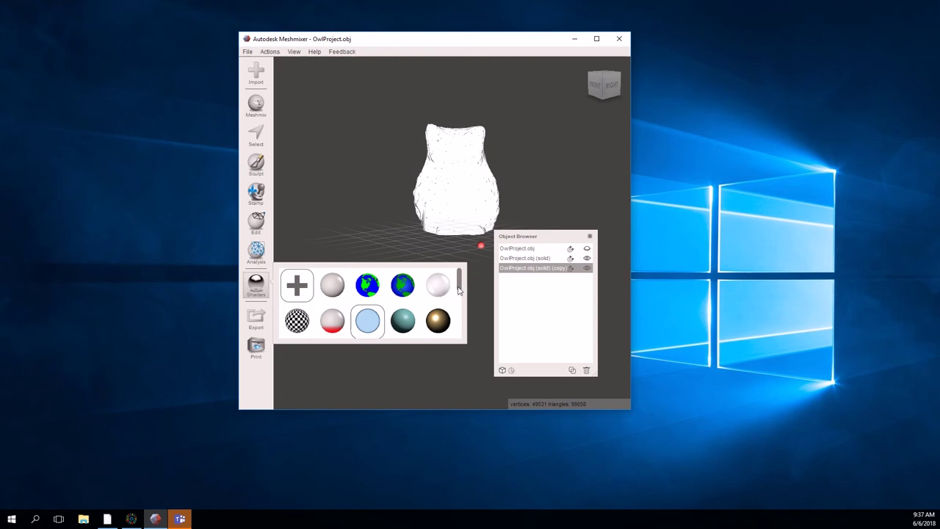
{"action": "mouse_move", "coordinate": [458, 290]}
{"action": "left_mouse_down"}
{"action": "mouse_move", "coordinate": [459, 327]}
{"action": "mouse_move", "coordinate": [460, 280]}
{"action": "left_mouse_up"}
{"action": "left_click", "coordinate": [433, 289]}
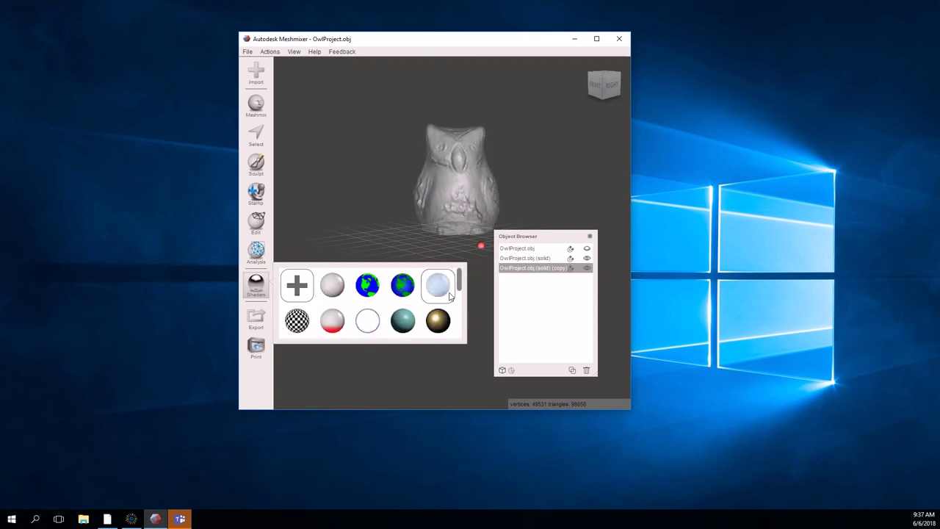
{"action": "scroll", "coordinate": [456, 196], "scroll_direction": "up", "scroll_amount": 5}
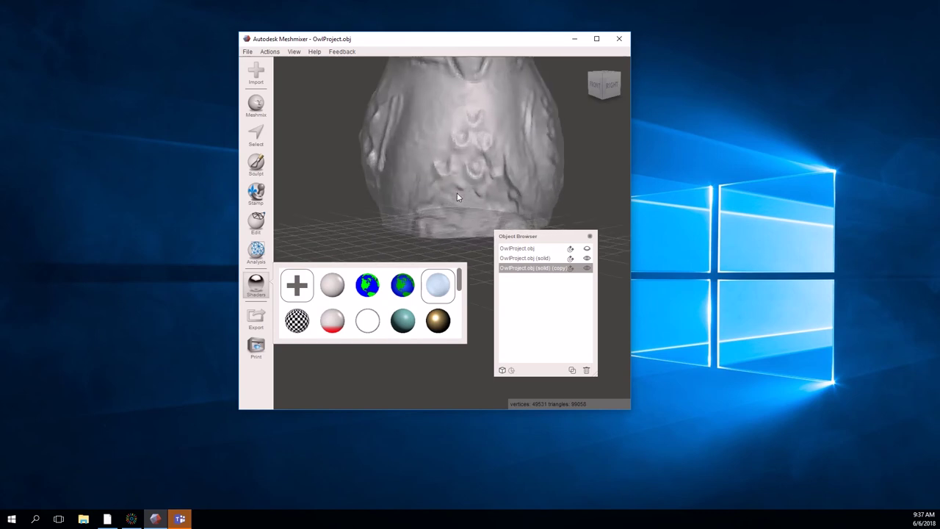
{"action": "scroll", "coordinate": [457, 195], "scroll_direction": "down", "scroll_amount": 5}
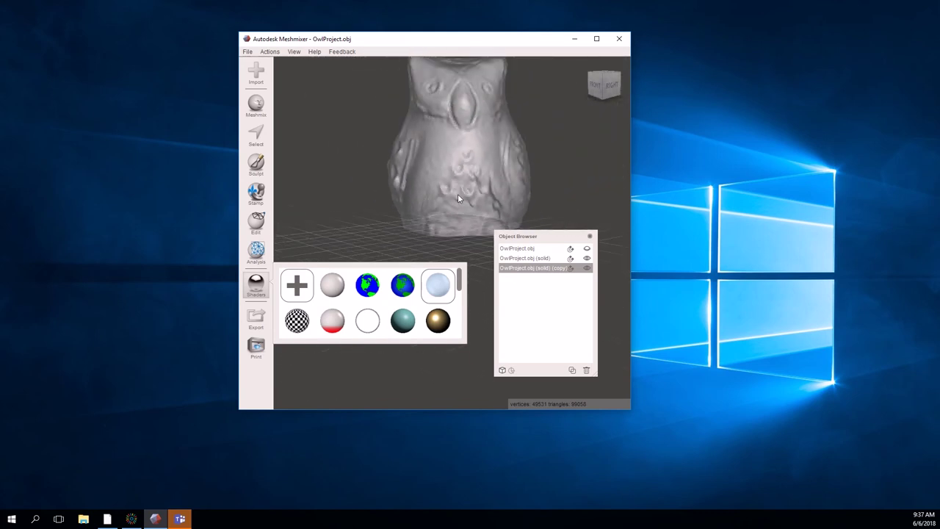
{"action": "left_click", "coordinate": [460, 213]}
{"action": "right_click_drag", "start_coordinate": [460, 216], "coordinate": [457, 195]}
{"action": "scroll", "coordinate": [457, 195], "scroll_direction": "up", "scroll_amount": 2}
{"action": "left_click", "coordinate": [532, 259]}
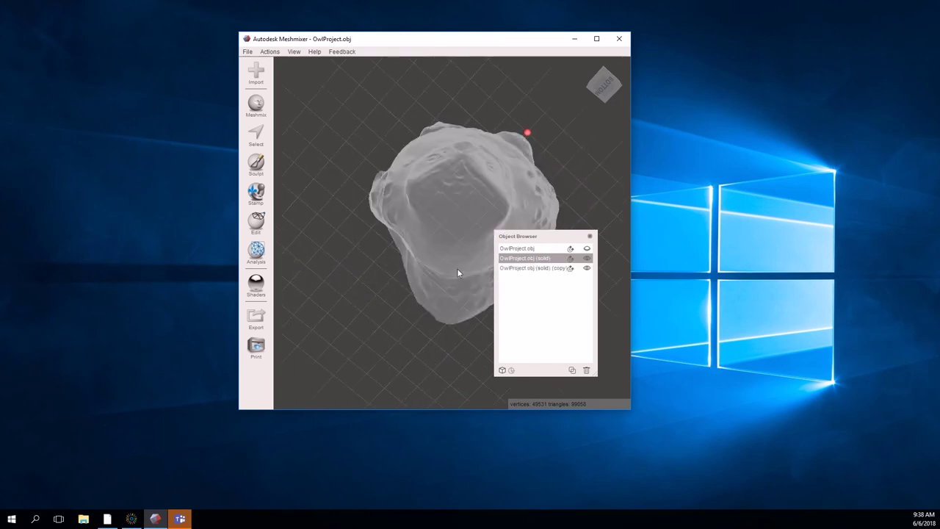
{"action": "right_click_drag", "start_coordinate": [457, 268], "coordinate": [442, 372]}
{"action": "scroll", "coordinate": [447, 197], "scroll_direction": "up", "scroll_amount": 3}
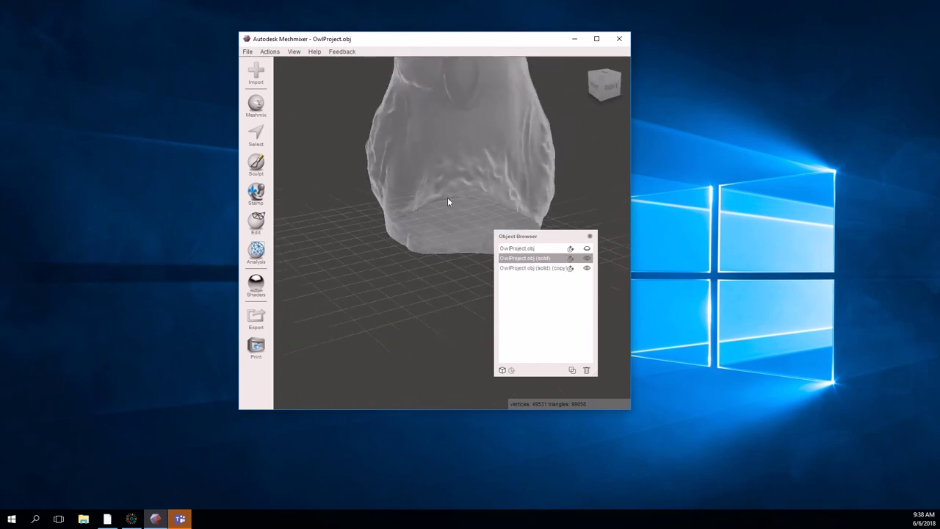
{"action": "right_click_drag", "start_coordinate": [448, 196], "coordinate": [382, 227]}
{"action": "left_click", "coordinate": [535, 268]}
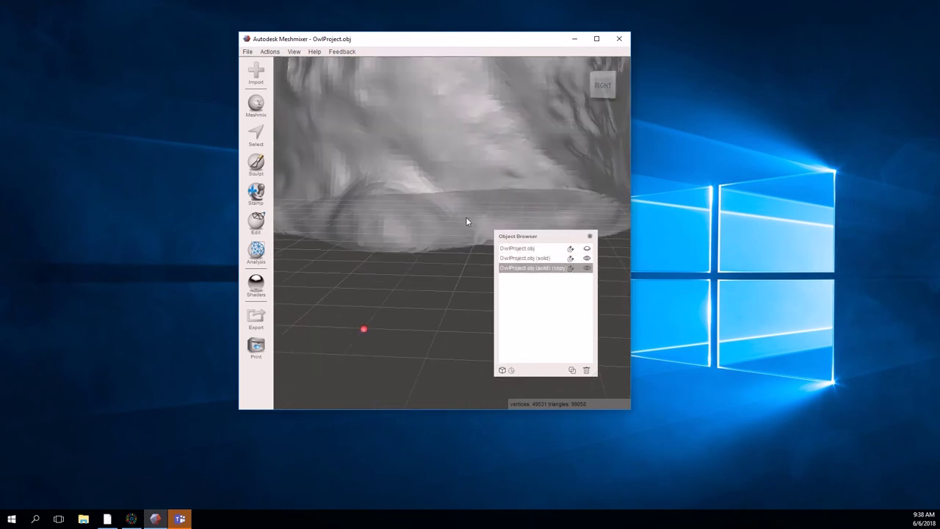
{"action": "right_click_drag", "start_coordinate": [466, 216], "coordinate": [389, 224]}
{"action": "scroll", "coordinate": [389, 220], "scroll_direction": "up", "scroll_amount": 10}
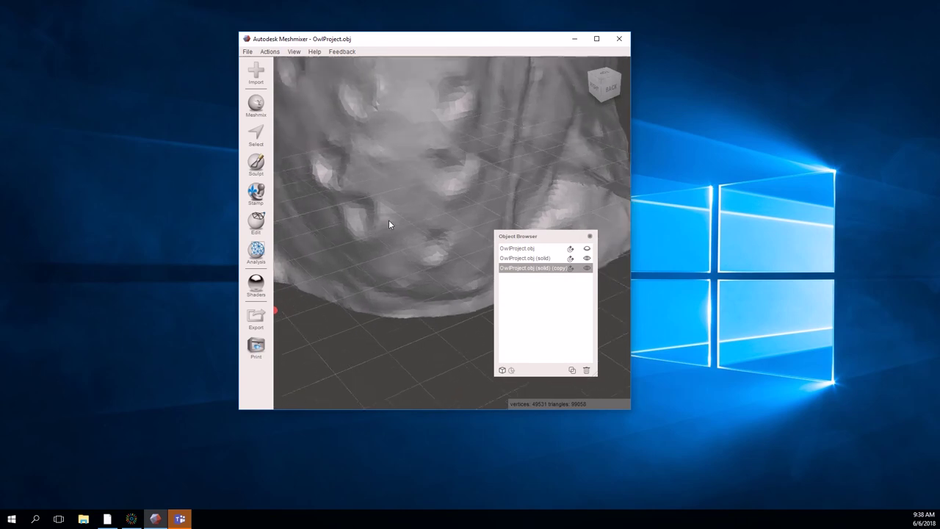
{"action": "scroll", "coordinate": [391, 227], "scroll_direction": "down", "scroll_amount": 10}
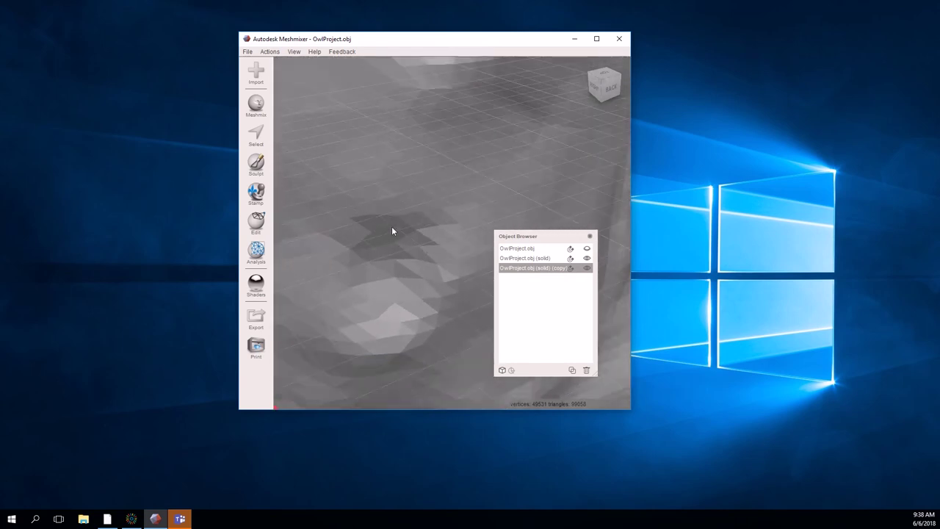
{"action": "right_click_drag", "start_coordinate": [390, 247], "coordinate": [441, 188]}
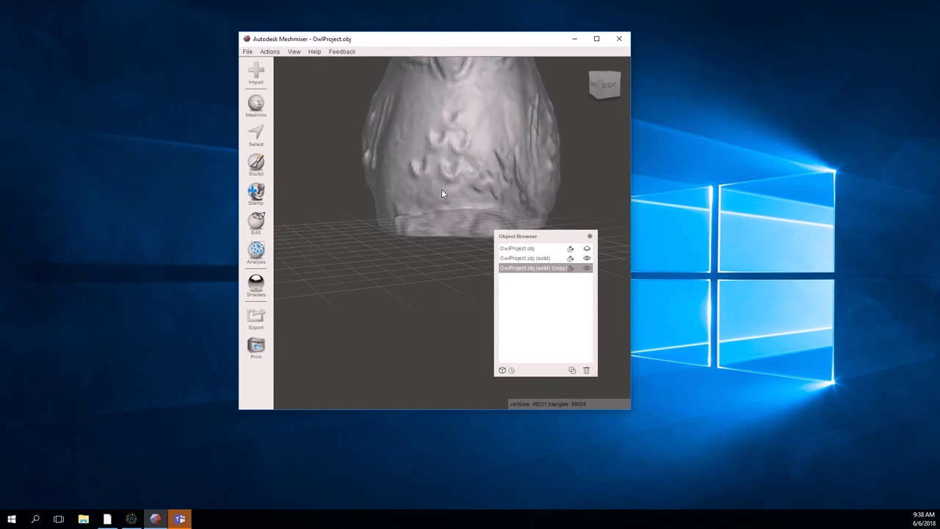
{"action": "scroll", "coordinate": [446, 212], "scroll_direction": "up", "scroll_amount": 5}
{"action": "scroll", "coordinate": [447, 219], "scroll_direction": "up", "scroll_amount": 5}
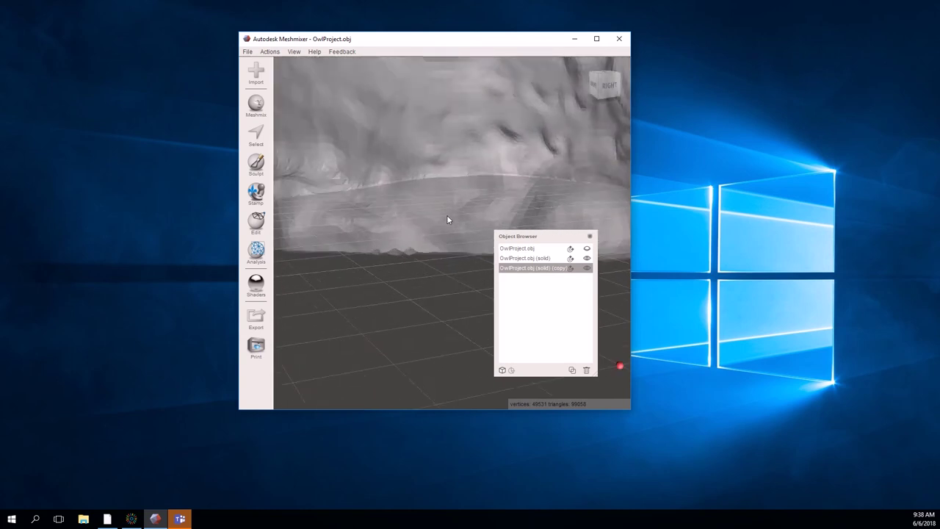
{"action": "left_click", "coordinate": [514, 248]}
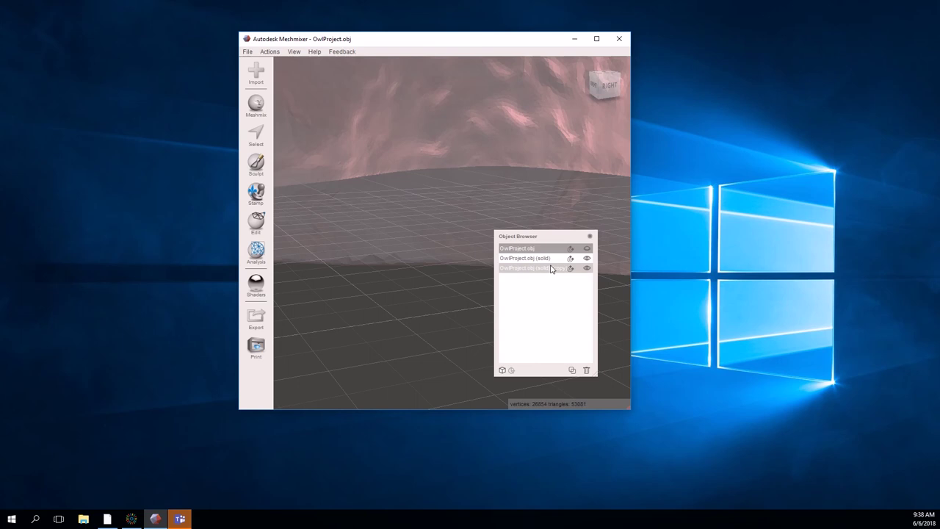
{"action": "left_click", "coordinate": [539, 258]}
{"action": "left_click", "coordinate": [538, 269]}
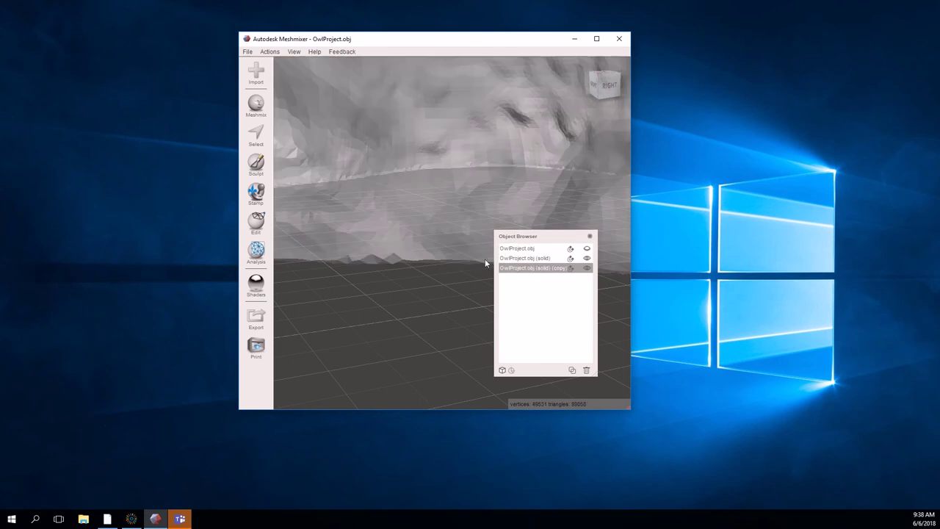
{"action": "scroll", "coordinate": [483, 224], "scroll_direction": "up", "scroll_amount": 5}
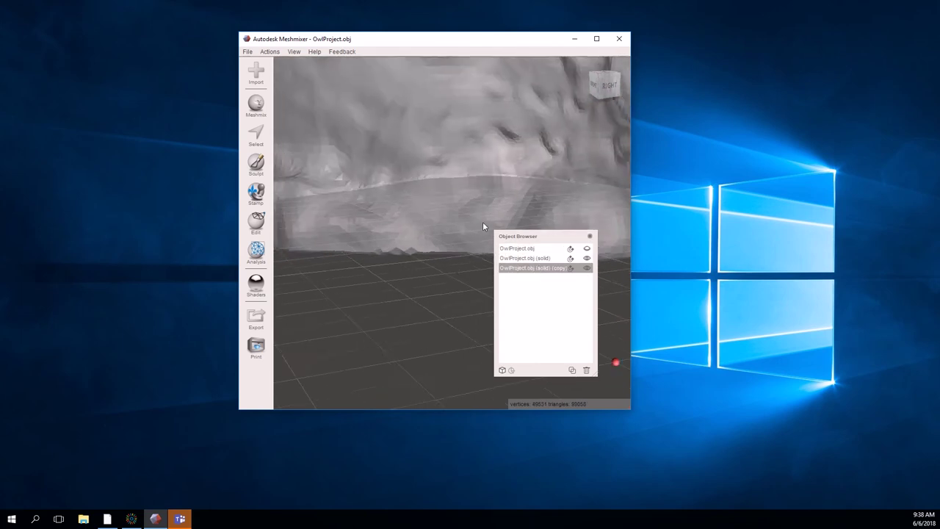
{"action": "left_click", "coordinate": [521, 258]}
{"action": "scroll", "coordinate": [479, 208], "scroll_direction": "down", "scroll_amount": 6}
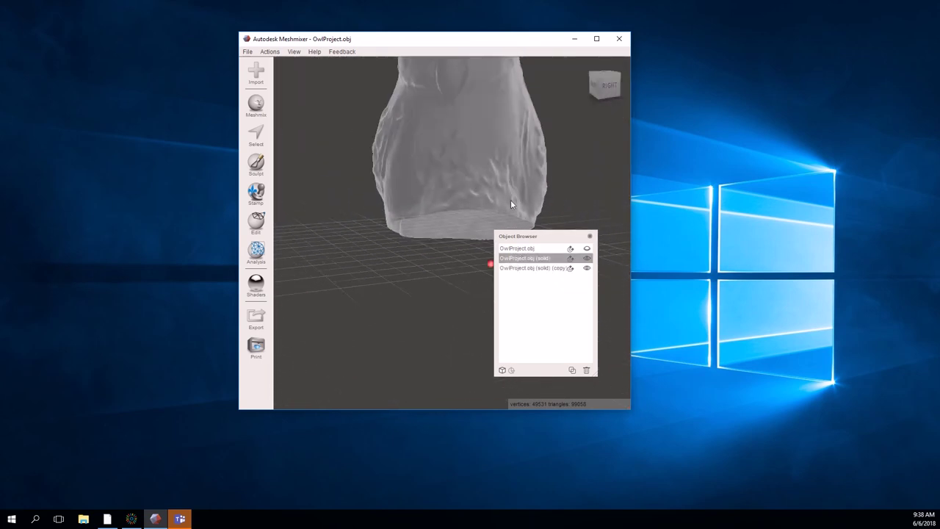
{"action": "right_click_drag", "start_coordinate": [491, 210], "coordinate": [481, 171]}
Switch between the detailed copy, smooth solid and original pink scan to compare them.
{"action": "left_click", "coordinate": [534, 267]}
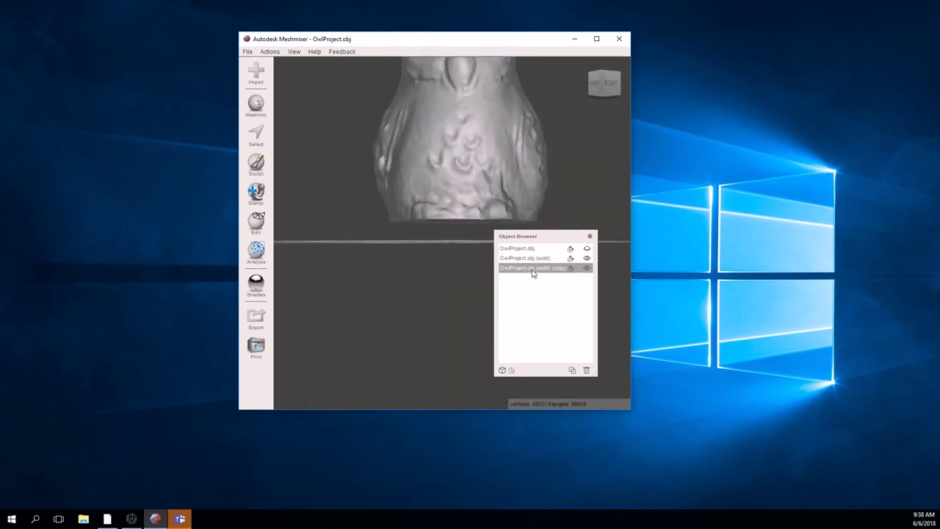
{"action": "left_click", "coordinate": [516, 259]}
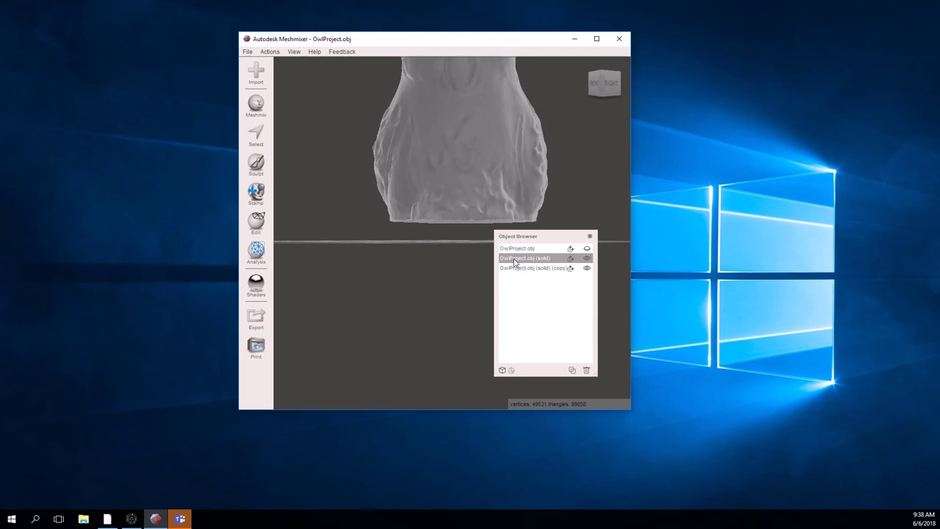
{"action": "left_click", "coordinate": [516, 261]}
{"action": "left_click", "coordinate": [521, 271]}
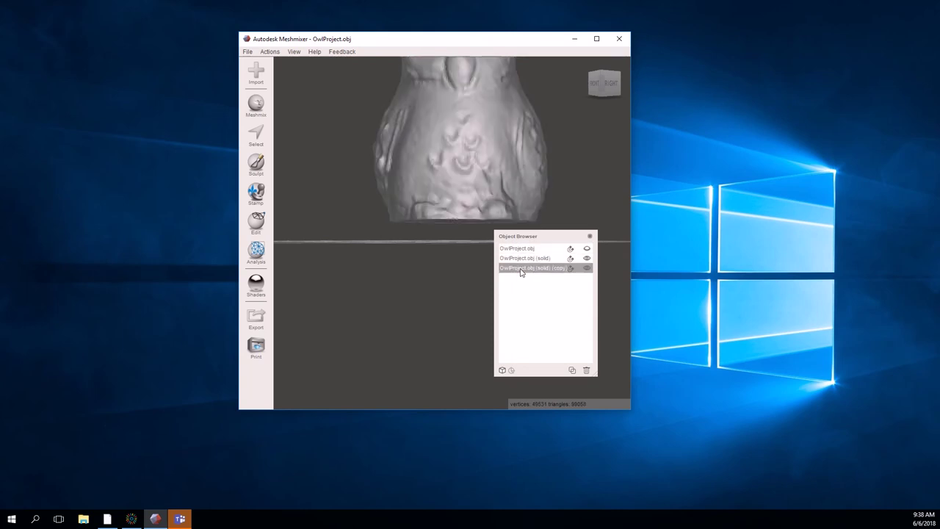
{"action": "left_click", "coordinate": [520, 260]}
{"action": "left_click", "coordinate": [506, 249]}
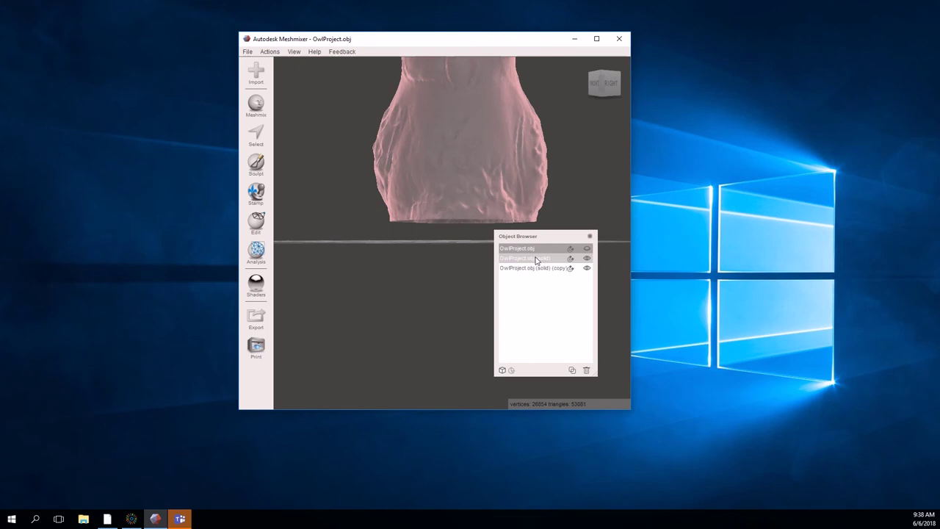
{"action": "left_click", "coordinate": [536, 260]}
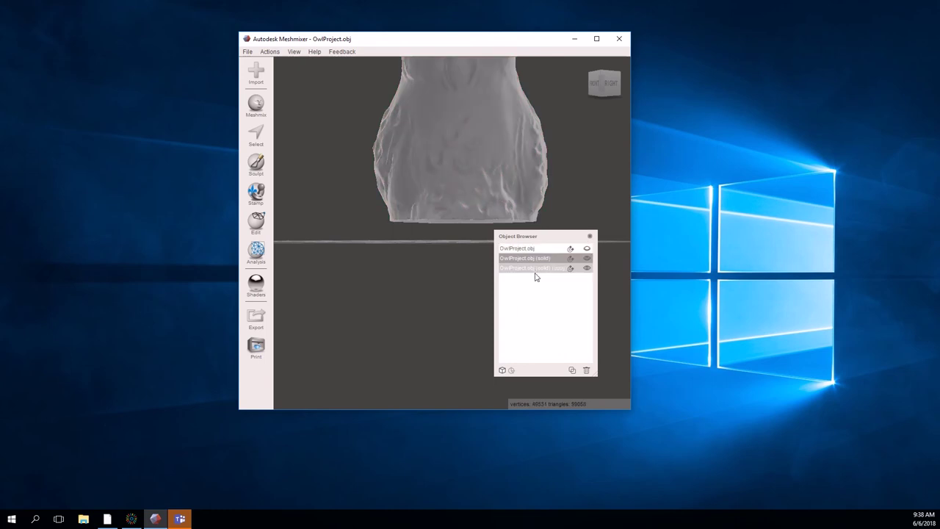
{"action": "left_click", "coordinate": [535, 268]}
{"action": "left_click", "coordinate": [544, 261]}
{"action": "right_click_drag", "start_coordinate": [491, 200], "coordinate": [532, 267]}
Keep comparing the solid and copied owls from low back and level side views.
{"action": "left_click", "coordinate": [524, 268]}
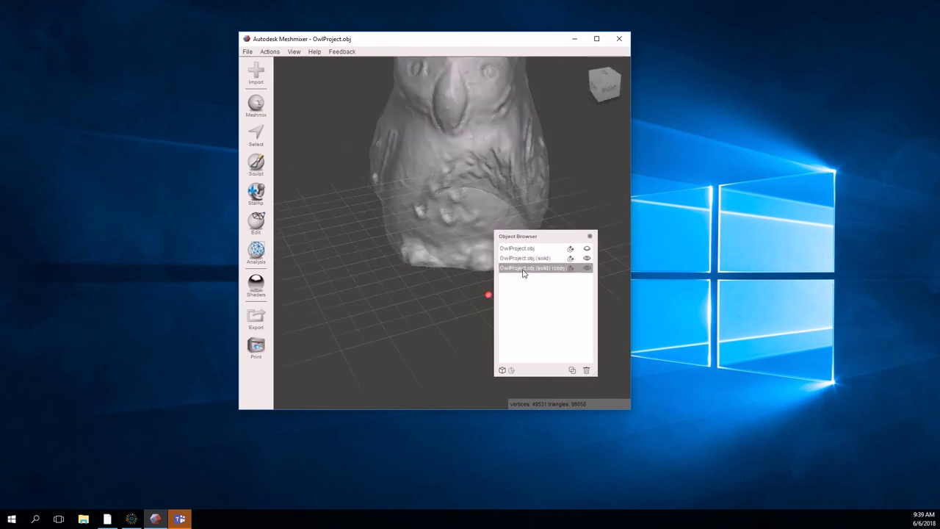
{"action": "left_click", "coordinate": [523, 259]}
{"action": "left_click", "coordinate": [523, 268]}
{"action": "right_click_drag", "start_coordinate": [441, 188], "coordinate": [523, 261]}
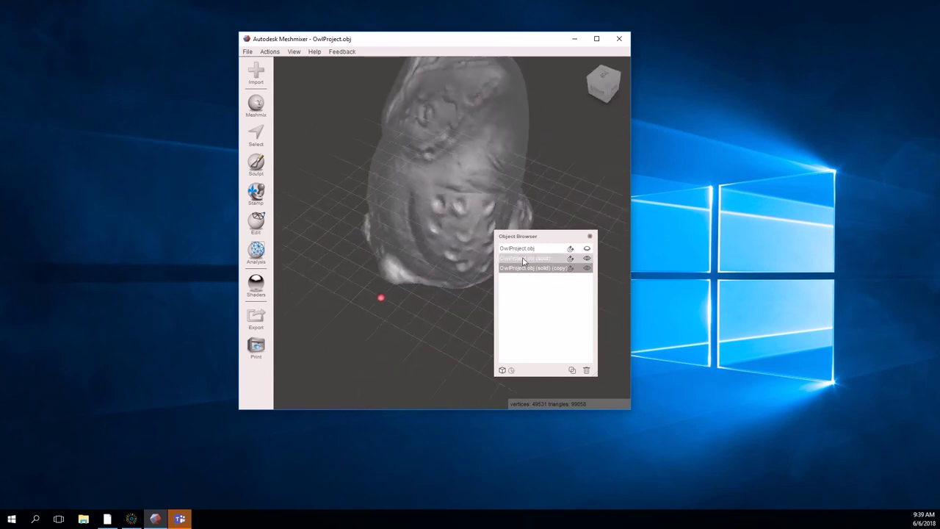
{"action": "left_click", "coordinate": [524, 259]}
{"action": "right_click_drag", "start_coordinate": [419, 292], "coordinate": [544, 274]}
{"action": "left_click", "coordinate": [524, 248]}
{"action": "left_click", "coordinate": [525, 269]}
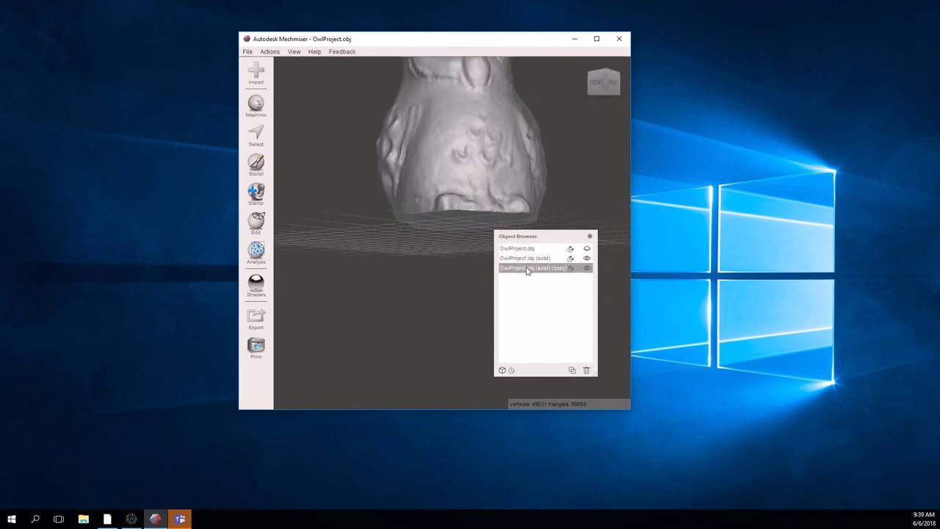
{"action": "left_click", "coordinate": [532, 259]}
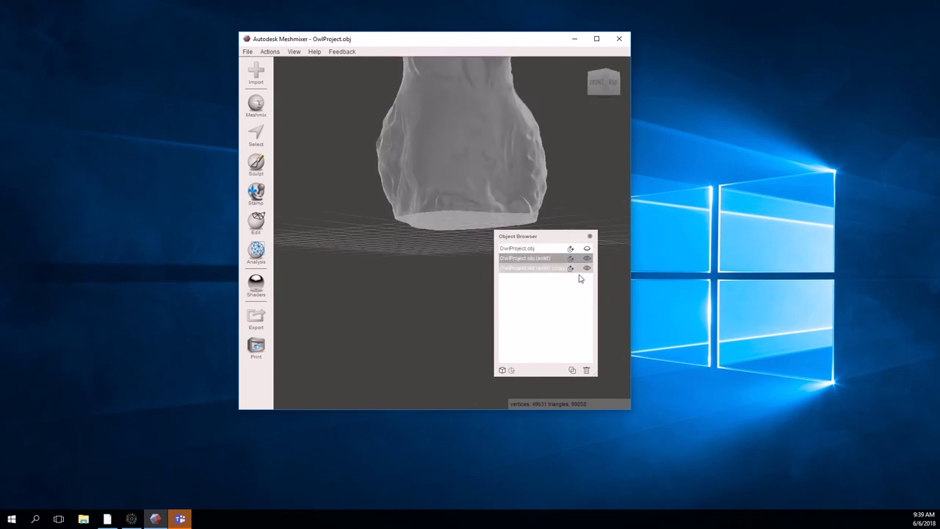
{"action": "left_click", "coordinate": [559, 268]}
Delete the detailed copy, select OwlProject.obj (solid), and apply a different shader.
{"action": "left_click", "coordinate": [587, 371]}
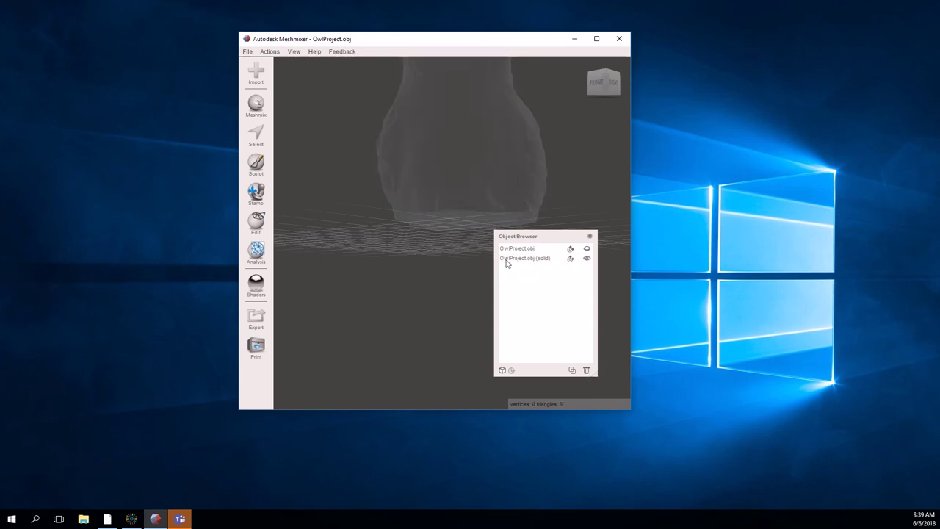
{"action": "left_click", "coordinate": [521, 263]}
{"action": "right_click_drag", "start_coordinate": [380, 249], "coordinate": [366, 295]}
{"action": "left_click", "coordinate": [250, 288]}
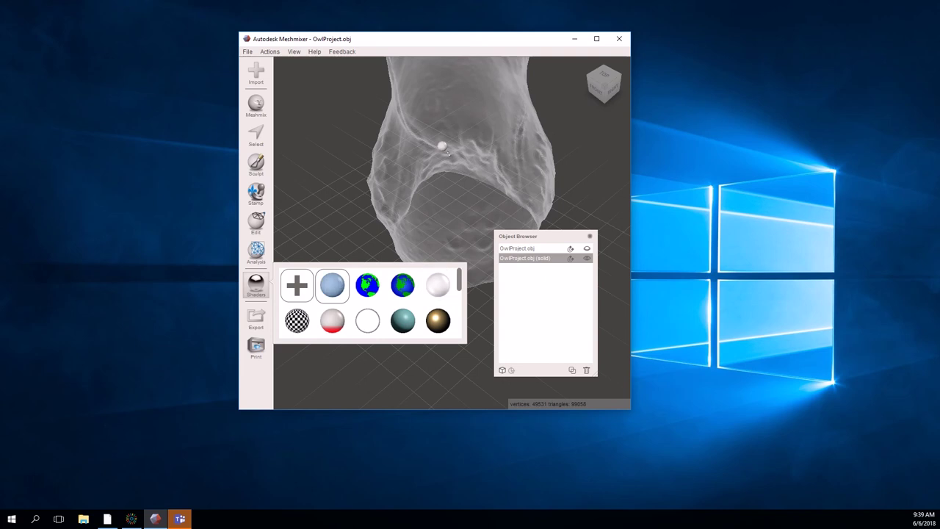
{"action": "left_click", "coordinate": [331, 279]}
Orbit and zoom around the solid owl, including its underside, to check for gaps.
{"action": "right_click_drag", "start_coordinate": [476, 206], "coordinate": [441, 124]}
{"action": "right_click_drag", "start_coordinate": [451, 190], "coordinate": [442, 171]}
{"action": "scroll", "coordinate": [443, 175], "scroll_direction": "up", "scroll_amount": 10}
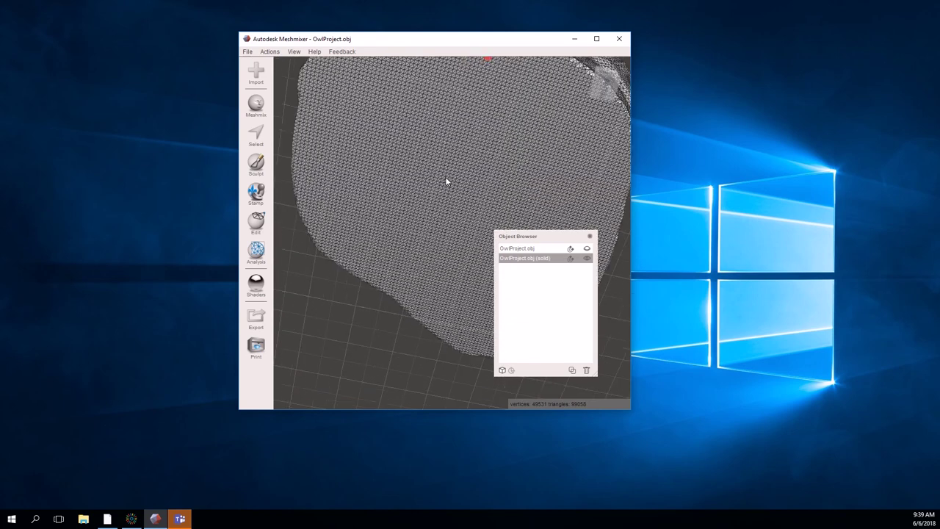
{"action": "scroll", "coordinate": [445, 176], "scroll_direction": "down", "scroll_amount": 10}
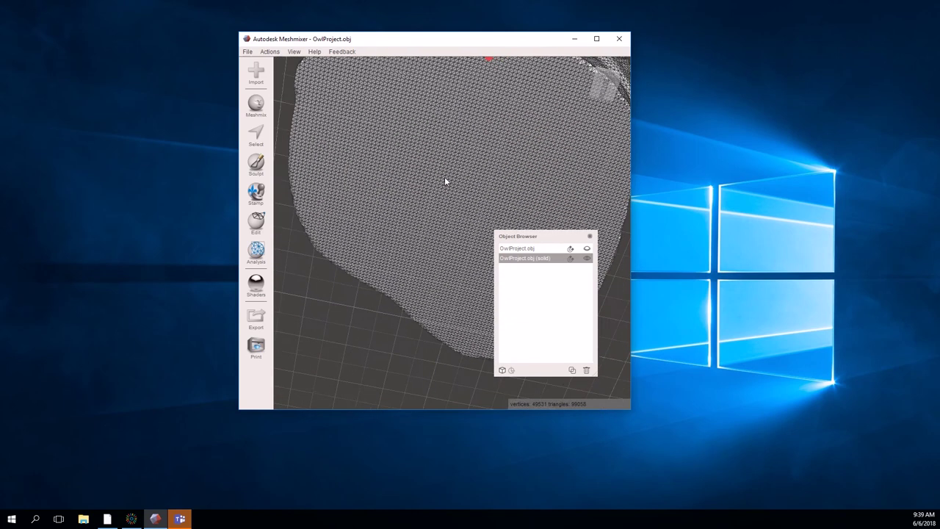
{"action": "mouse_move", "coordinate": [458, 157]}
{"action": "right_mouse_down"}
{"action": "mouse_move", "coordinate": [543, 279]}
{"action": "mouse_move", "coordinate": [523, 333]}
{"action": "mouse_move", "coordinate": [526, 353]}
{"action": "mouse_move", "coordinate": [542, 272]}
{"action": "mouse_move", "coordinate": [541, 336]}
{"action": "mouse_move", "coordinate": [452, 170]}
{"action": "right_mouse_up"}
{"action": "scroll", "coordinate": [452, 170], "scroll_direction": "down", "scroll_amount": 8}
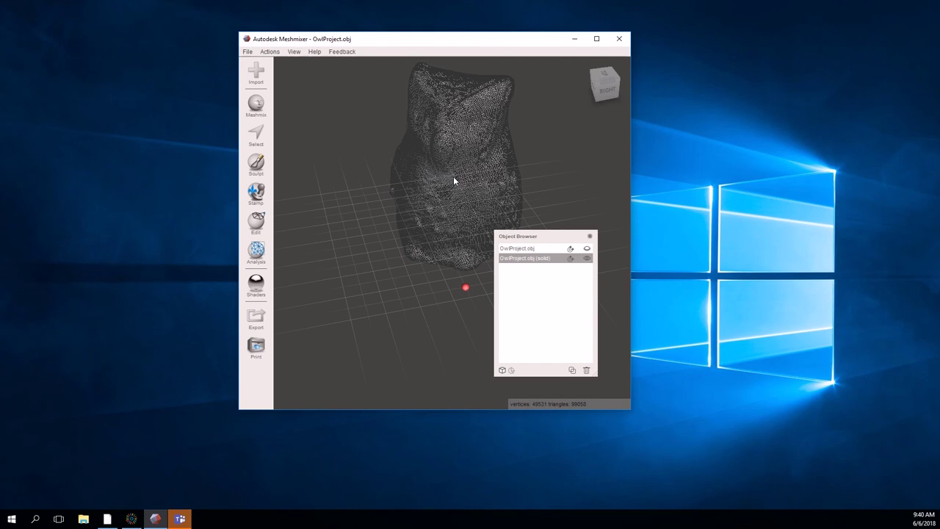
Browse the Meshmix part categories, then open Sculpt and set brush strength to 45.
{"action": "left_click", "coordinate": [250, 107]}
{"action": "left_click", "coordinate": [327, 78]}
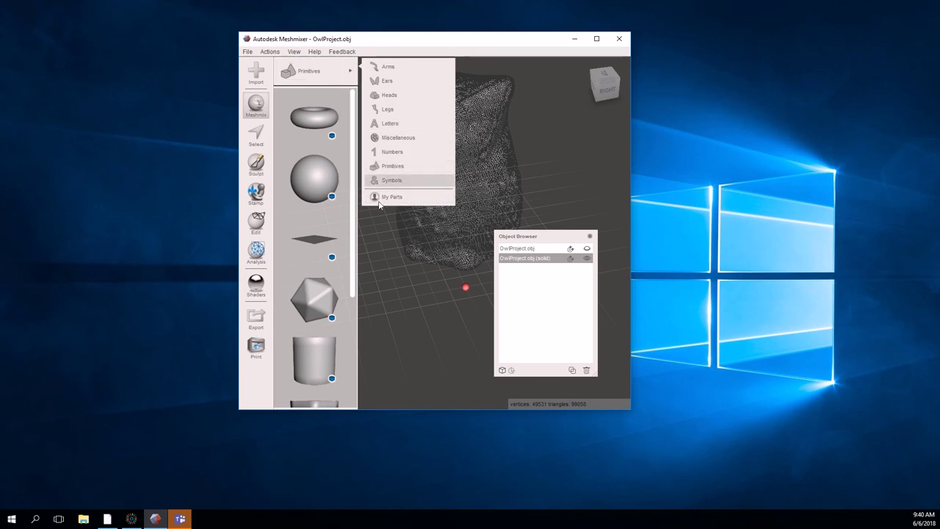
{"action": "left_click", "coordinate": [255, 167]}
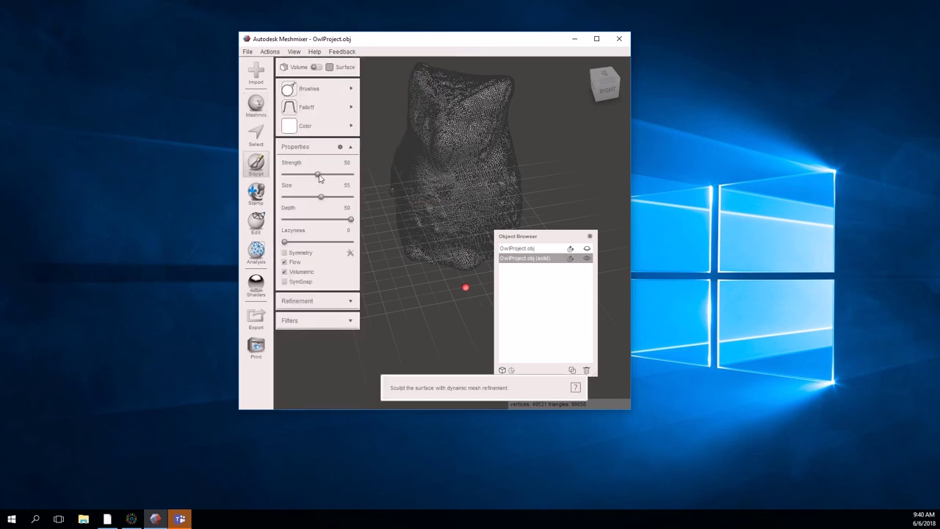
{"action": "mouse_move", "coordinate": [313, 91]}
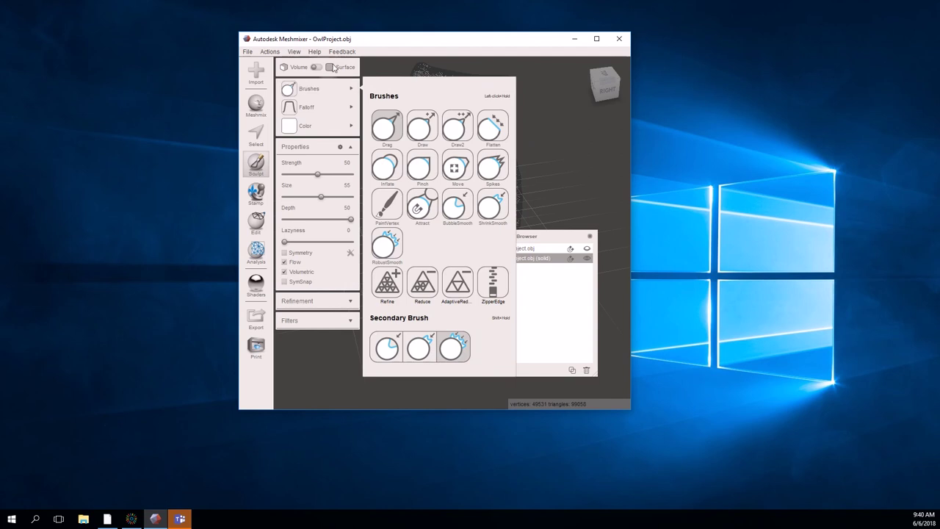
{"action": "mouse_move", "coordinate": [371, 125]}
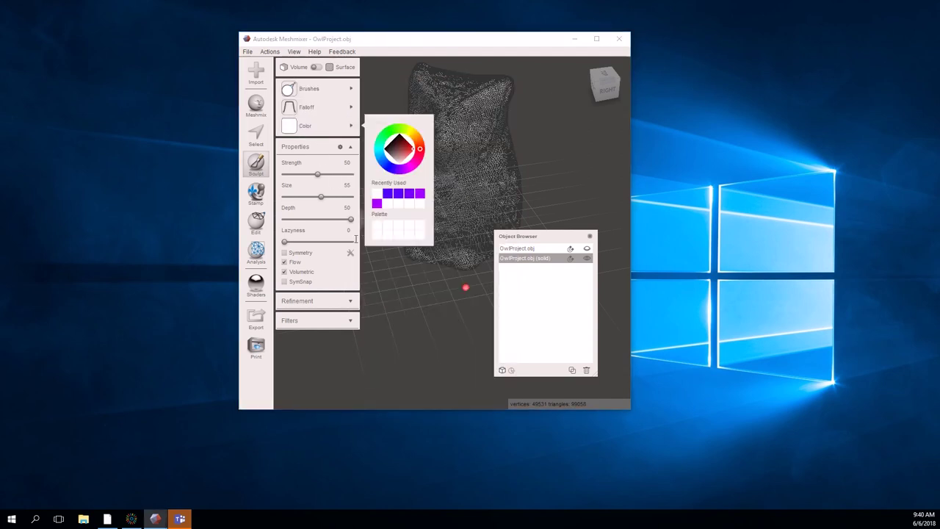
{"action": "left_click", "coordinate": [330, 174]}
{"action": "left_click", "coordinate": [315, 175]}
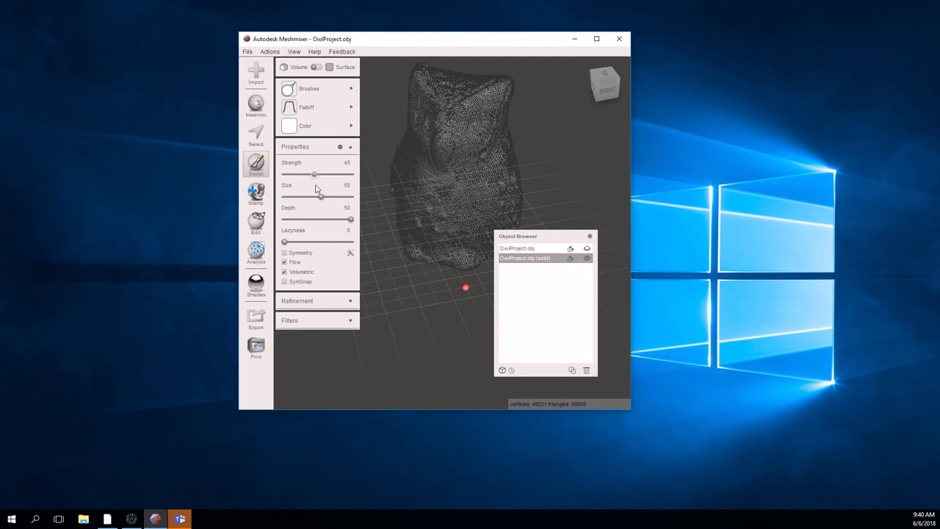
Scroll through the Stamp shape palette, then bring up the Edit operations list.
{"action": "left_click", "coordinate": [256, 195]}
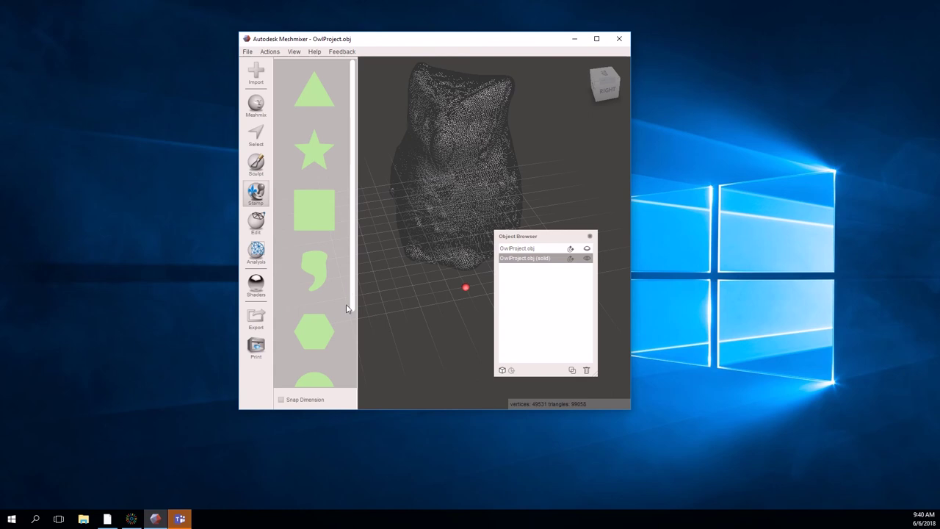
{"action": "left_click_drag", "start_coordinate": [348, 311], "coordinate": [345, 379]}
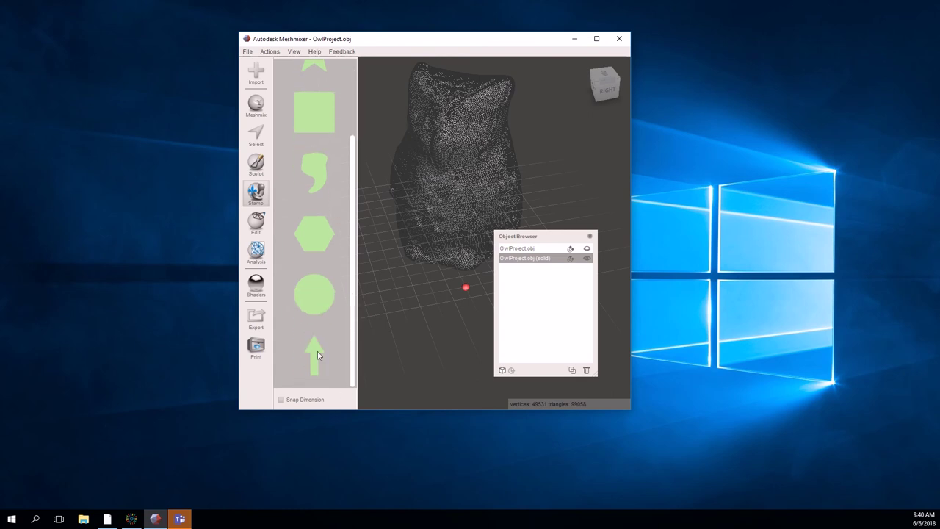
{"action": "mouse_move", "coordinate": [250, 234]}
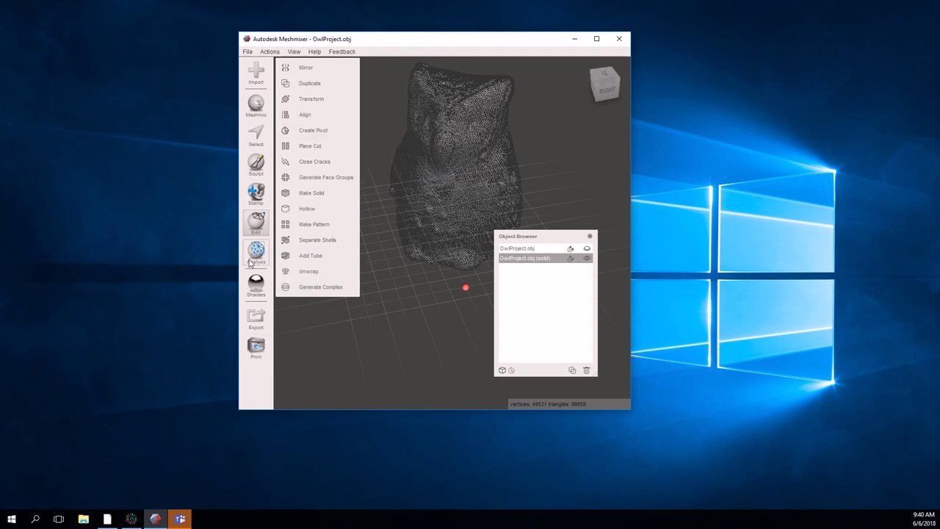
Run the Inspector on the solid owl keeping Flat Fill hole filling, then revisit the Analysis list.
{"action": "mouse_move", "coordinate": [256, 253]}
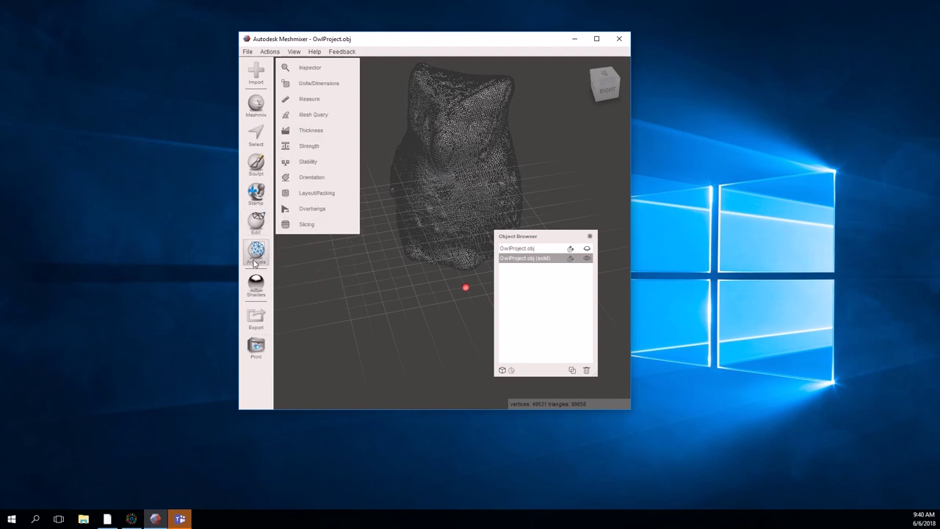
{"action": "left_click", "coordinate": [293, 69]}
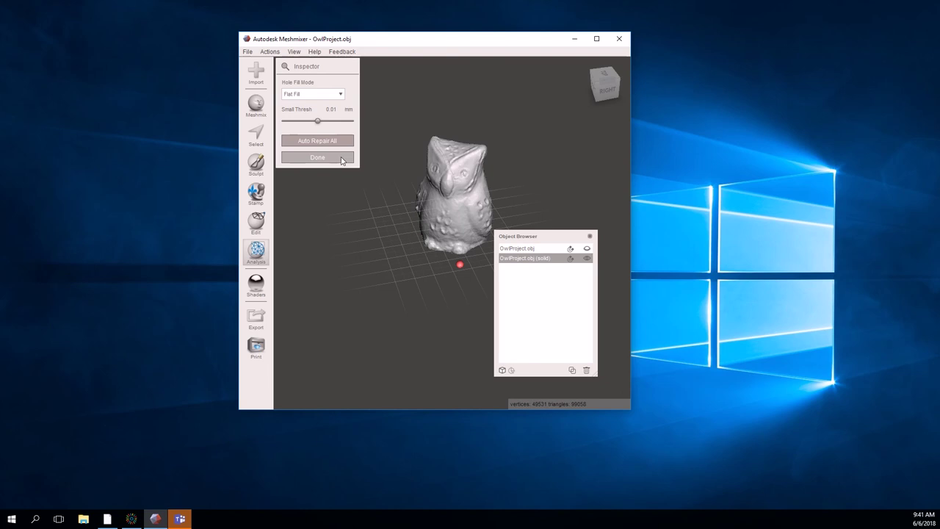
{"action": "left_click", "coordinate": [325, 98]}
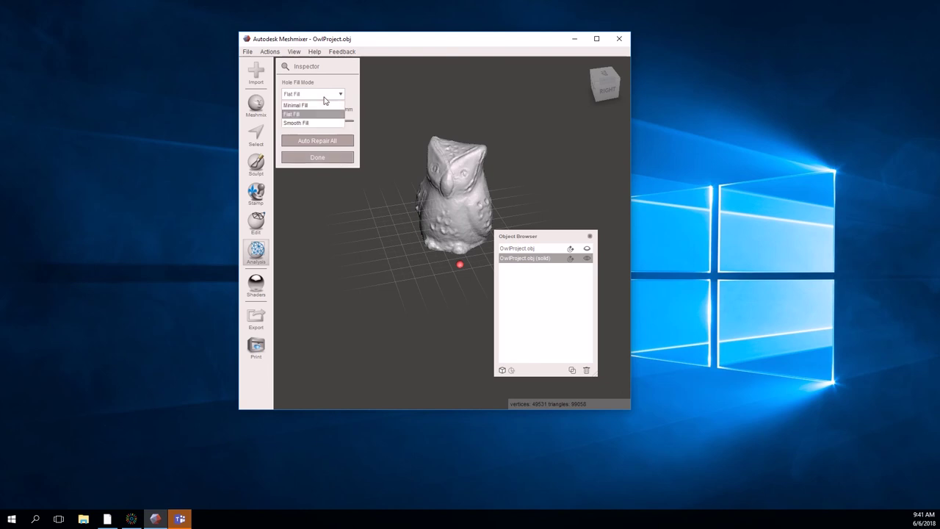
{"action": "left_click", "coordinate": [325, 100]}
{"action": "left_click", "coordinate": [312, 102]}
{"action": "left_click", "coordinate": [368, 166]}
{"action": "left_click", "coordinate": [345, 159]}
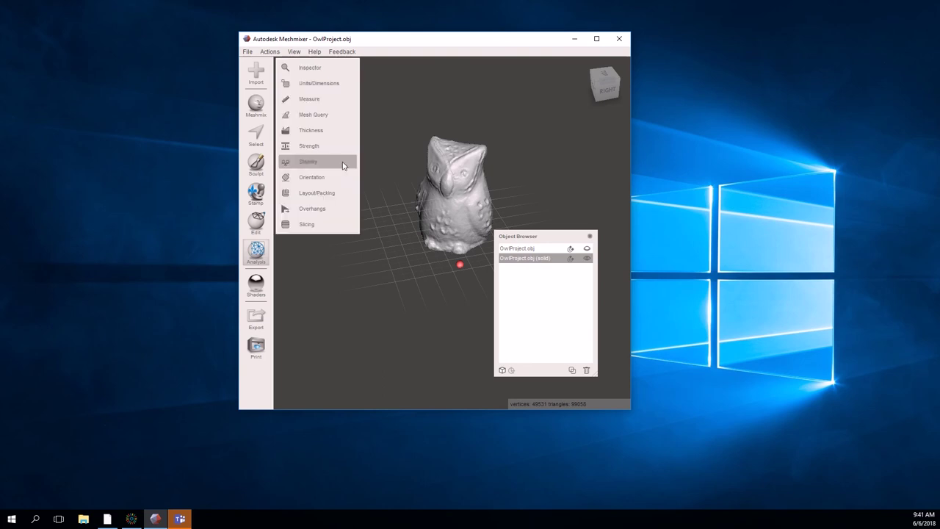
{"action": "left_click", "coordinate": [314, 138]}
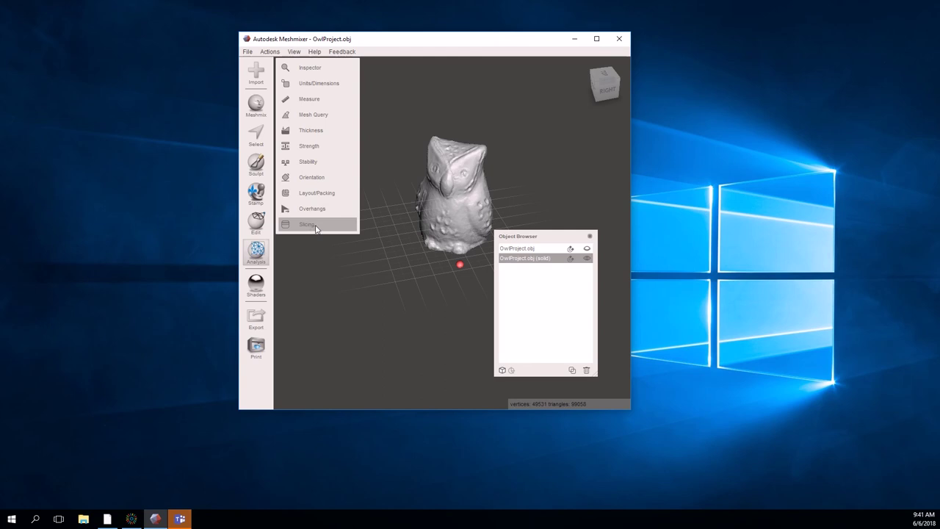
{"action": "left_click", "coordinate": [326, 81]}
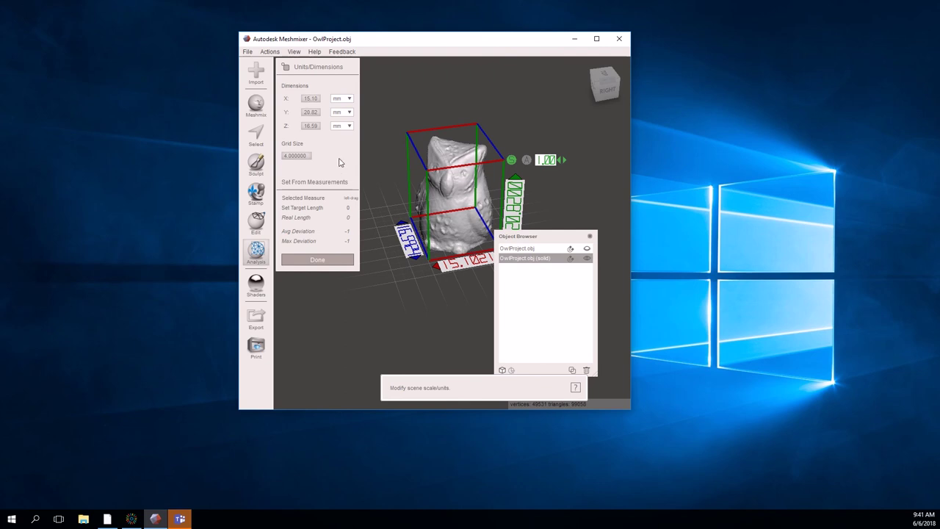
{"action": "left_click", "coordinate": [342, 99]}
{"action": "left_click", "coordinate": [339, 135]}
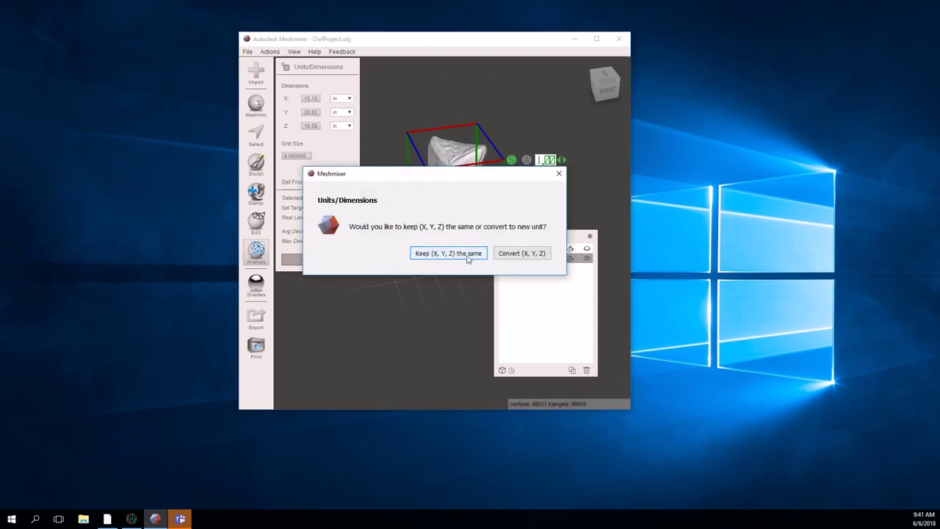
{"action": "left_click", "coordinate": [460, 254]}
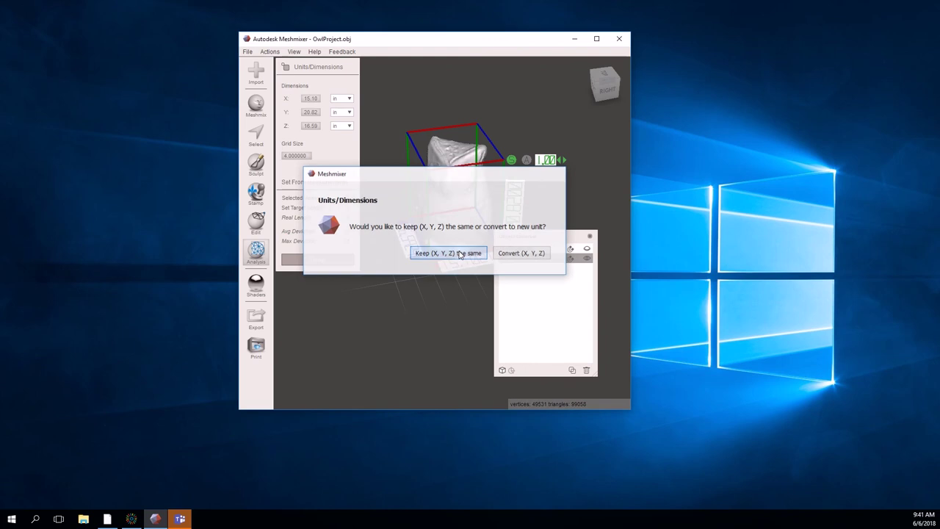
{"action": "left_click", "coordinate": [347, 101]}
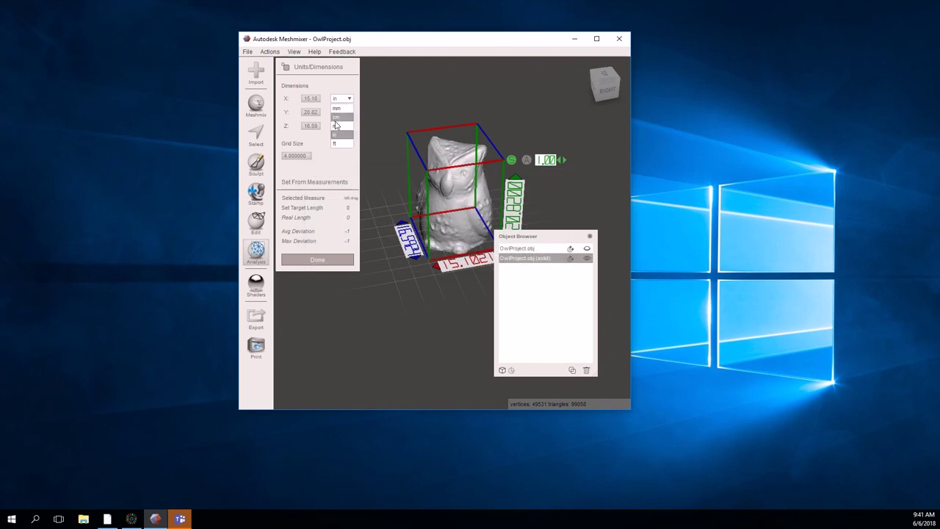
{"action": "left_click", "coordinate": [337, 108]}
{"action": "left_click", "coordinate": [435, 254]}
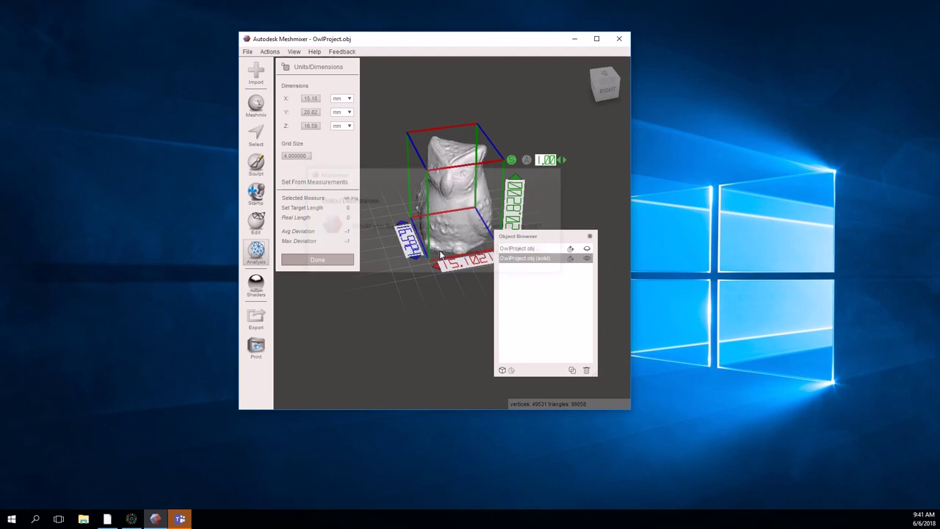
{"action": "left_click", "coordinate": [351, 97]}
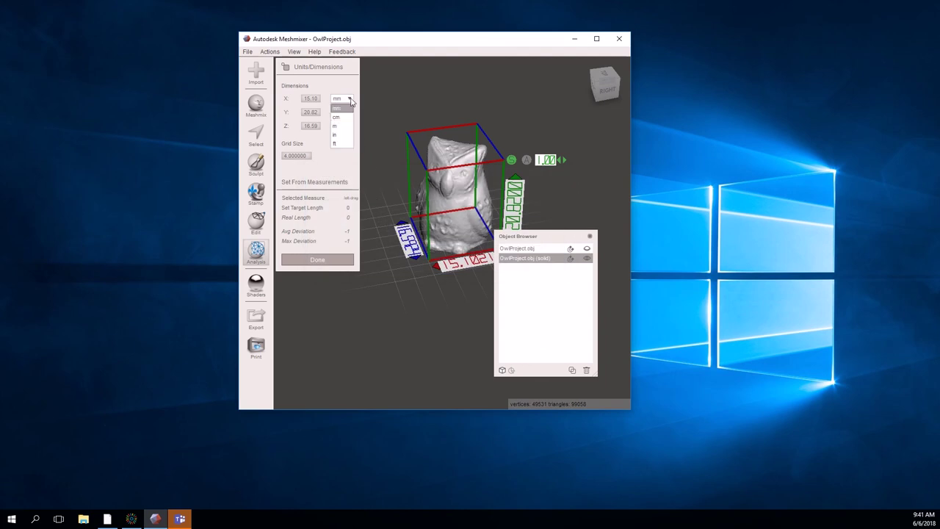
{"action": "left_click", "coordinate": [340, 134]}
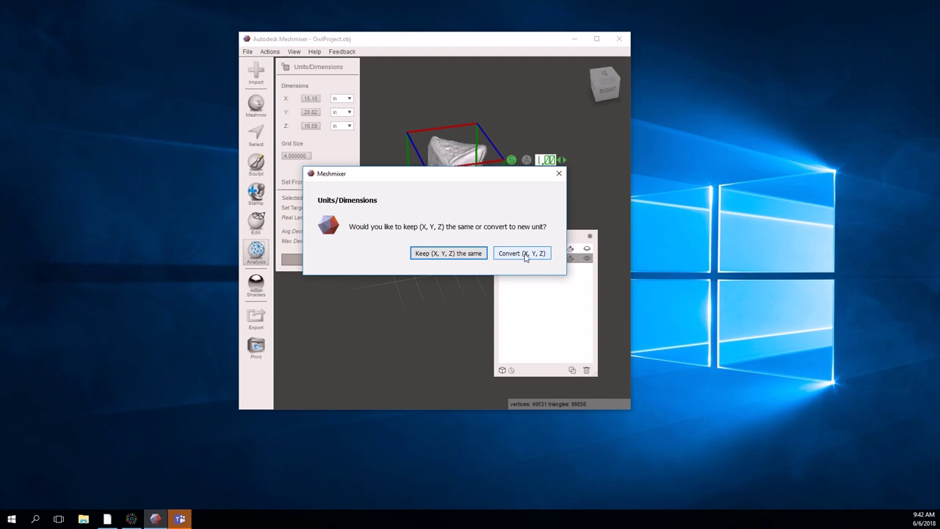
{"action": "left_click", "coordinate": [524, 254]}
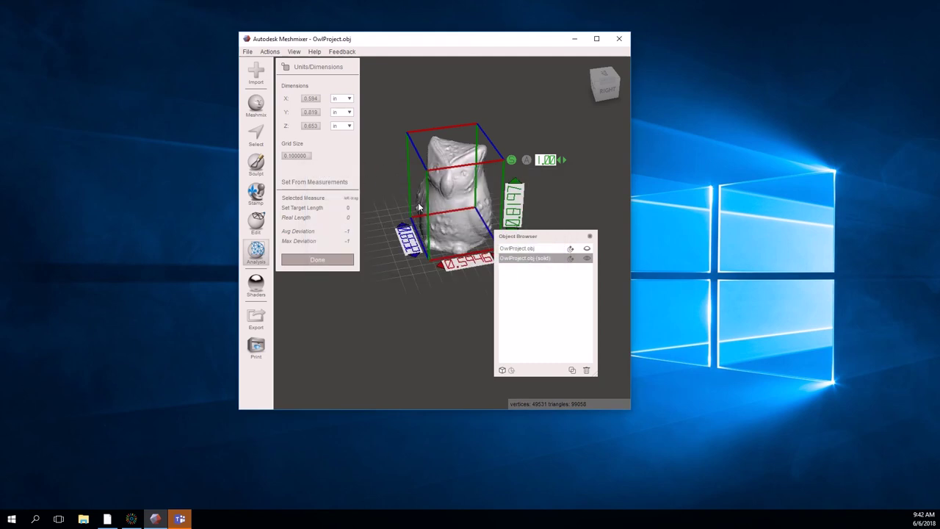
{"action": "left_click", "coordinate": [343, 98]}
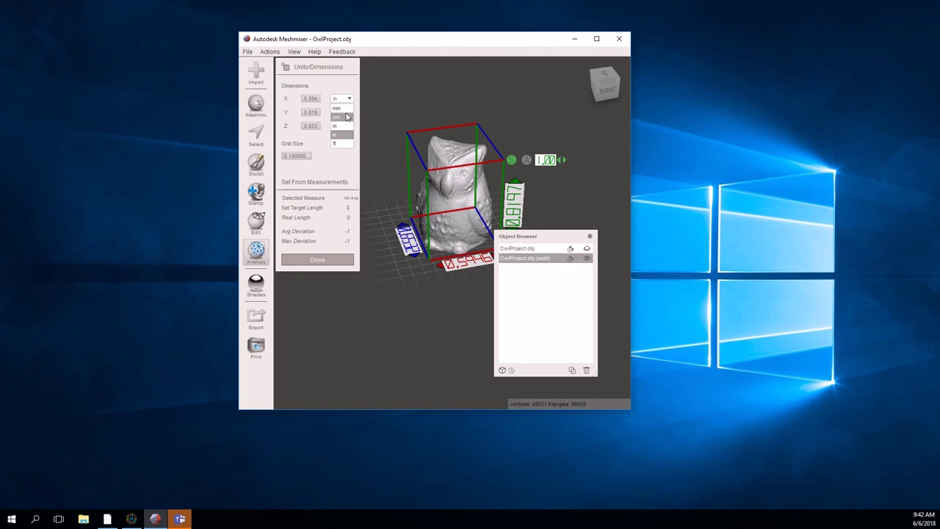
{"action": "left_click", "coordinate": [346, 117]}
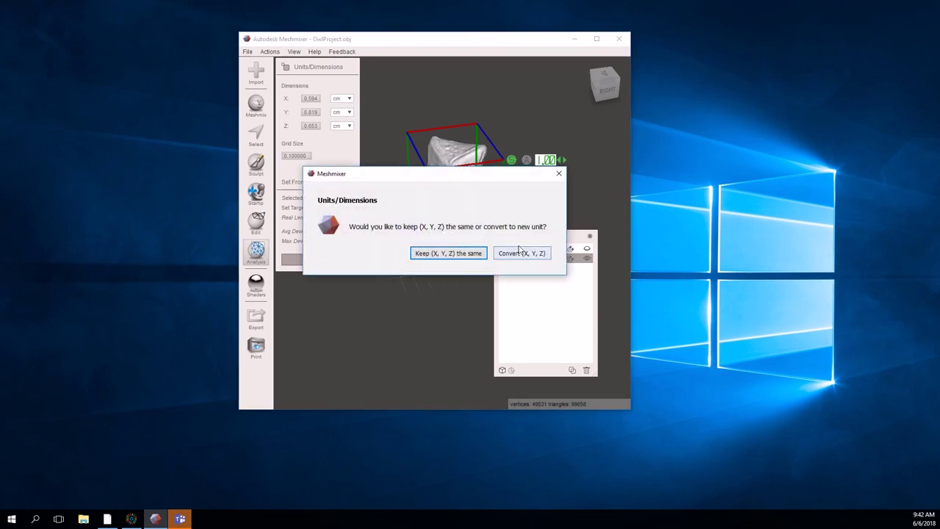
{"action": "left_click", "coordinate": [522, 253]}
{"action": "left_click", "coordinate": [350, 100]}
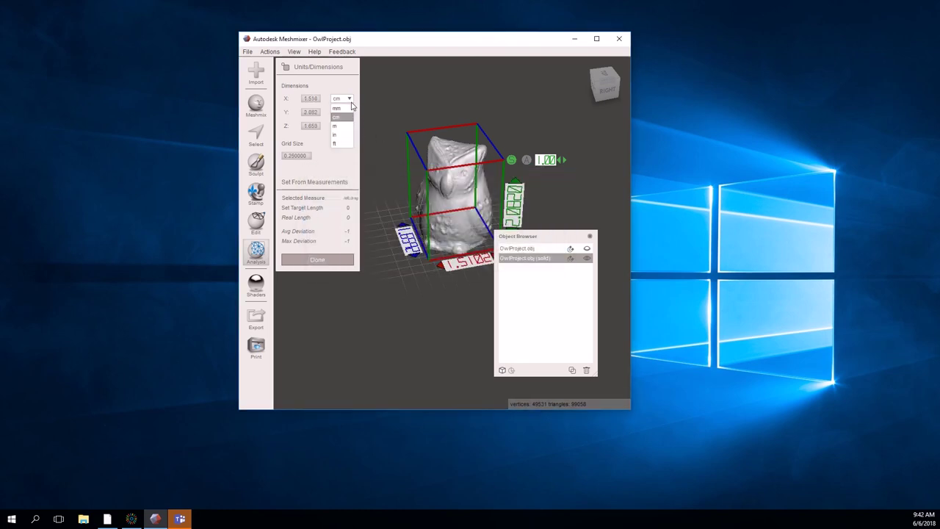
{"action": "left_click", "coordinate": [345, 108]}
{"action": "left_click", "coordinate": [519, 254]}
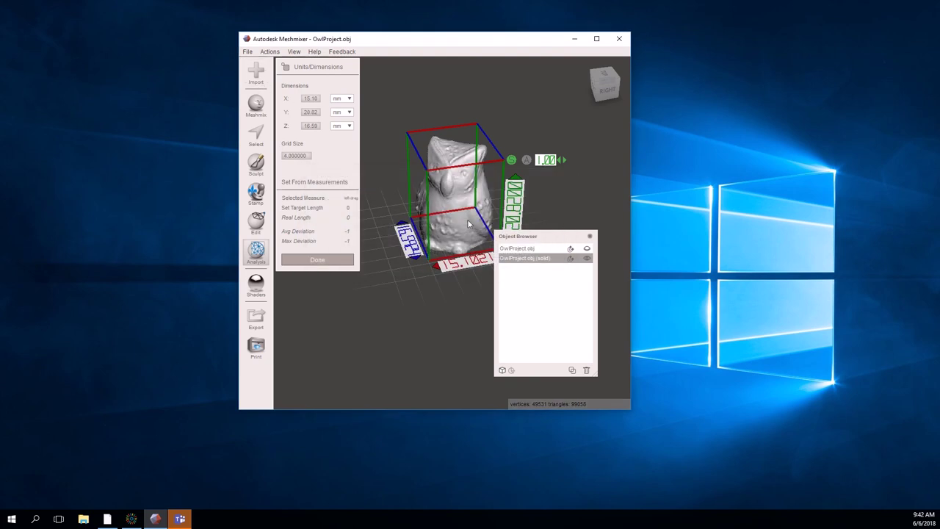
{"action": "scroll", "coordinate": [444, 192], "scroll_direction": "down", "scroll_amount": 1}
{"action": "scroll", "coordinate": [443, 193], "scroll_direction": "up", "scroll_amount": 3}
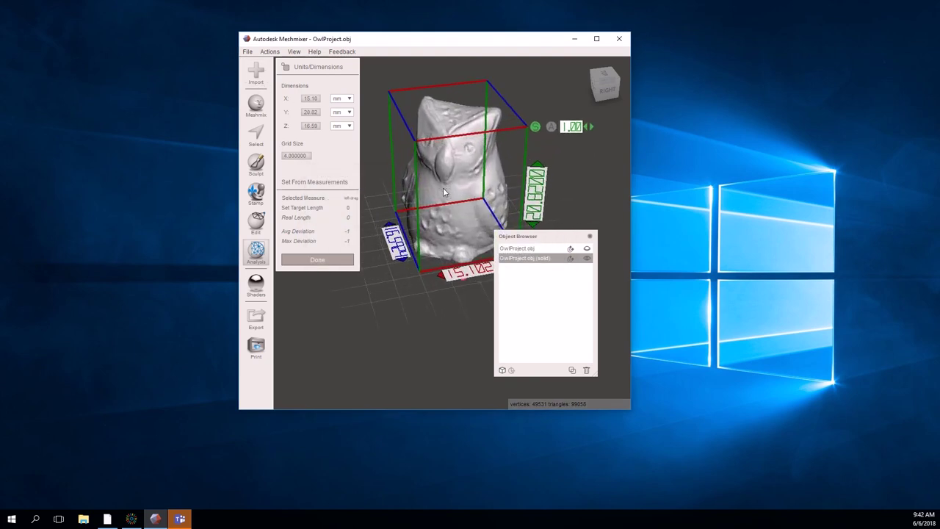
{"action": "scroll", "coordinate": [443, 188], "scroll_direction": "up", "scroll_amount": 4}
{"action": "scroll", "coordinate": [443, 188], "scroll_direction": "down", "scroll_amount": 3}
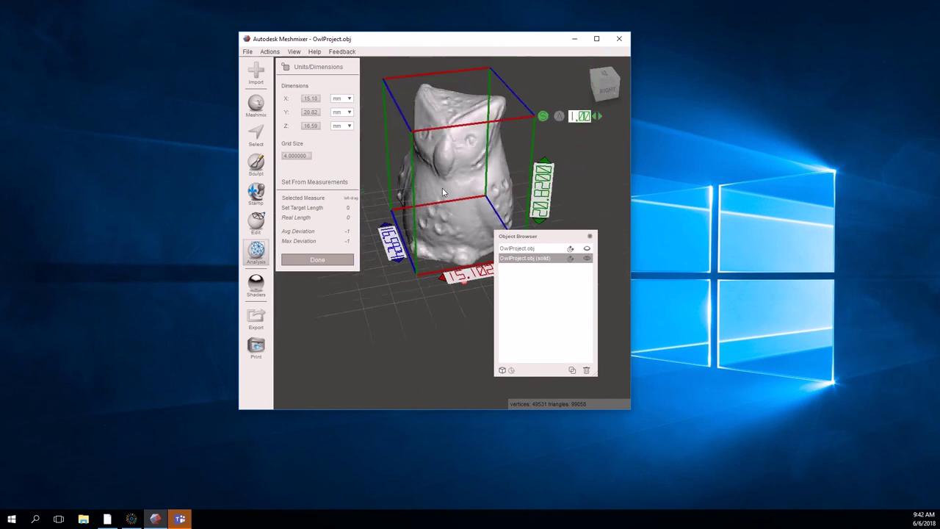
{"action": "scroll", "coordinate": [442, 191], "scroll_direction": "down", "scroll_amount": 2}
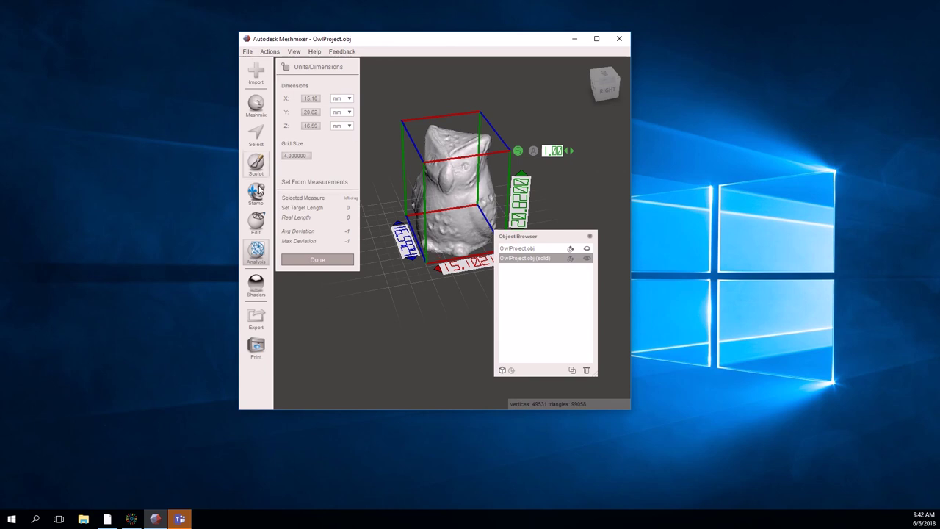
Browse the Shaders material palette, leaving the owl grey.
{"action": "left_click", "coordinate": [259, 283]}
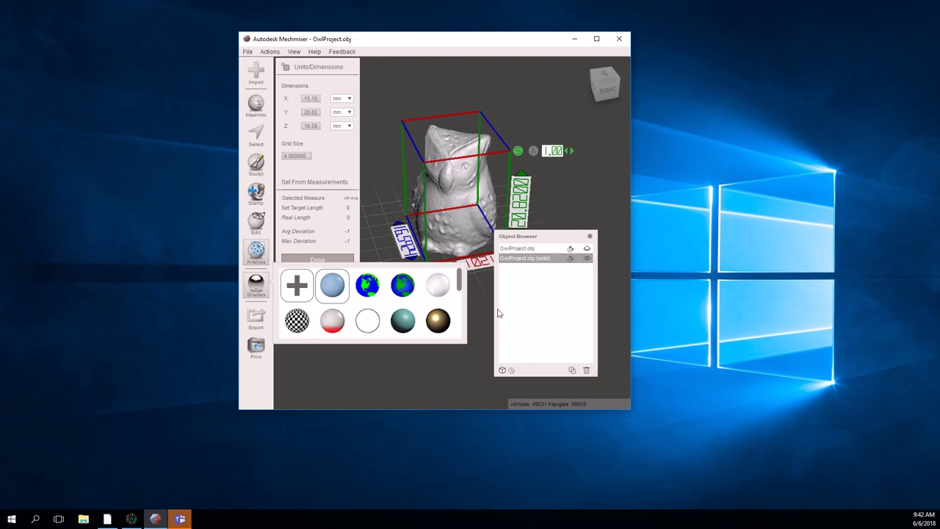
{"action": "left_click_drag", "start_coordinate": [463, 285], "coordinate": [457, 343]}
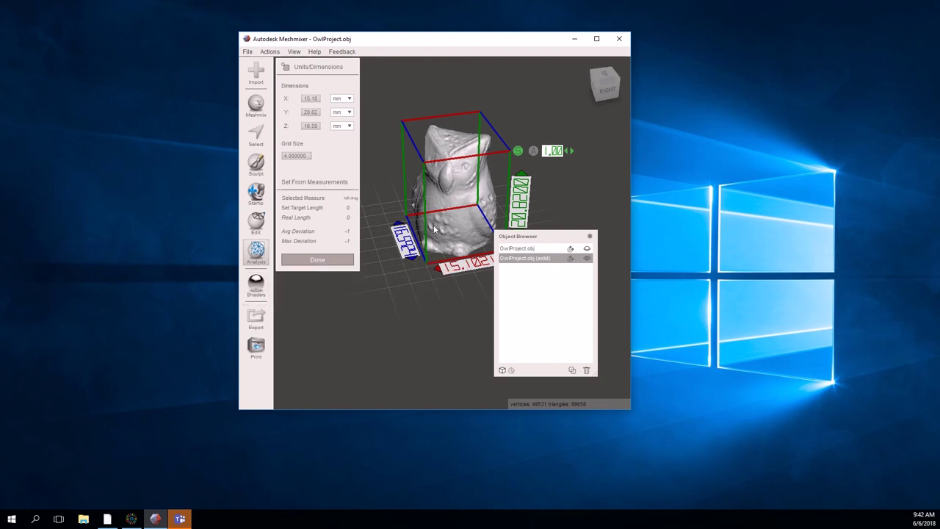
{"action": "left_click", "coordinate": [256, 283]}
{"action": "scroll", "coordinate": [464, 308], "scroll_direction": "up", "scroll_amount": 3}
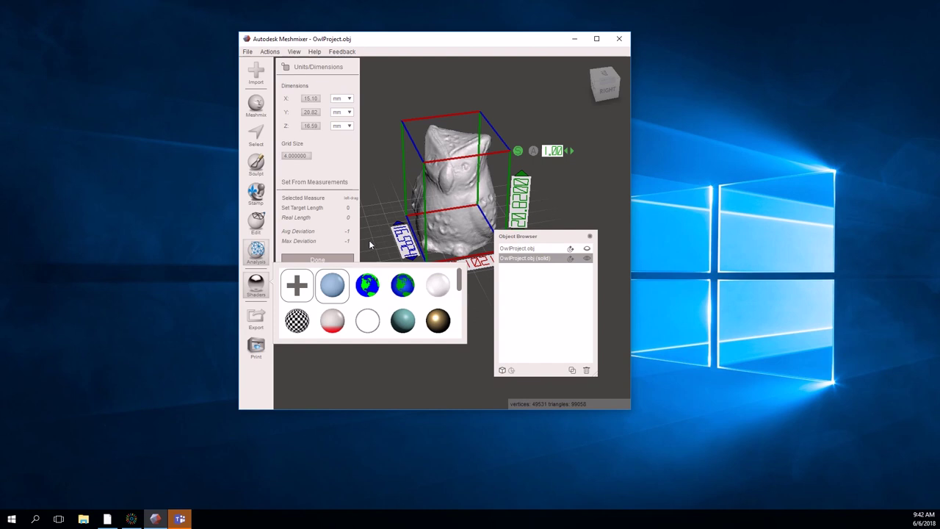
Start an export and set the save type to STL Binary Format (*.stl).
{"action": "left_click", "coordinate": [258, 318]}
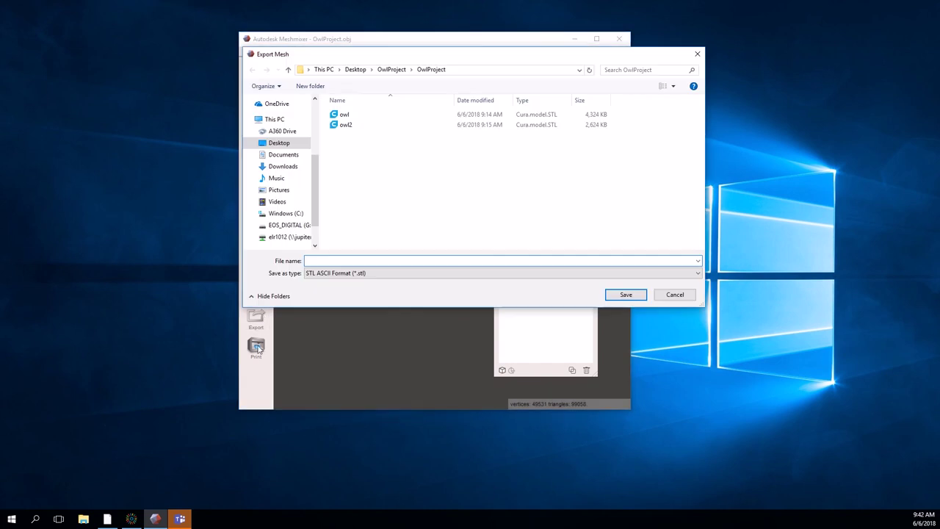
{"action": "left_click", "coordinate": [356, 276]}
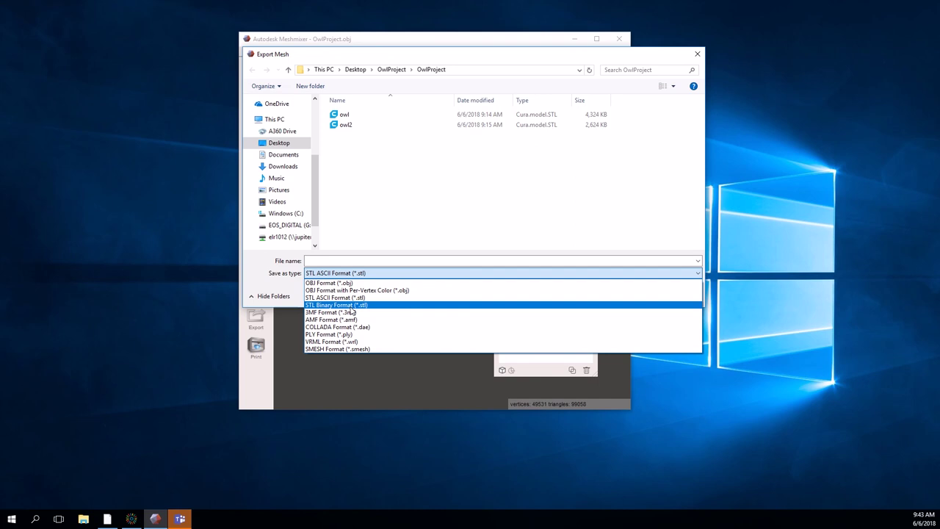
{"action": "left_click", "coordinate": [351, 305]}
{"action": "left_click", "coordinate": [384, 276]}
{"action": "left_click", "coordinate": [340, 305]}
Enter OwlFinal as the export file name.
{"action": "left_click", "coordinate": [374, 261]}
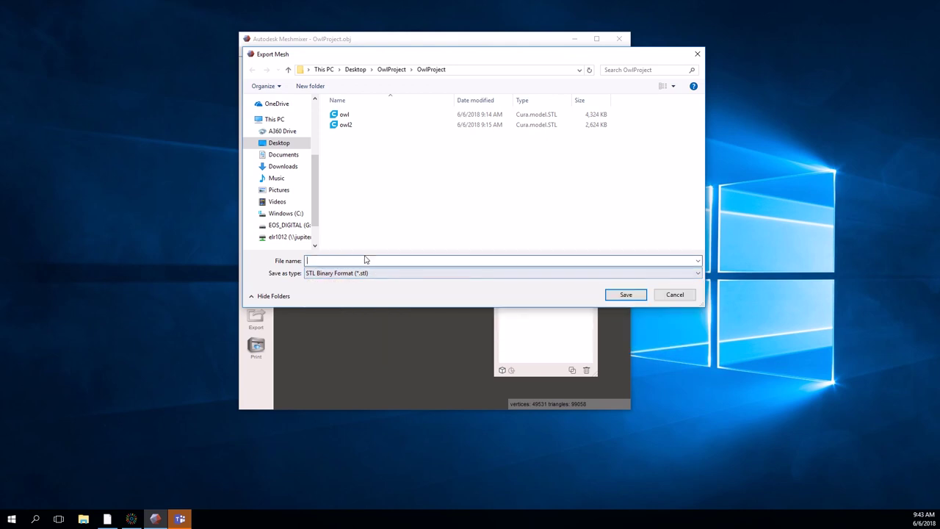
{"action": "type", "text": "o"}
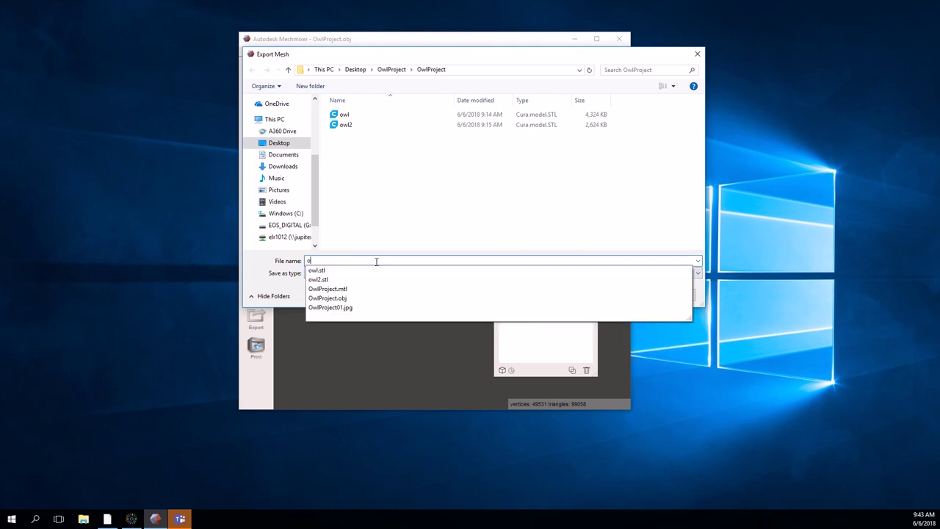
{"action": "key", "text": "BackSpace"}
{"action": "key", "text": "BackSpace"}
{"action": "type", "text": "OwlFinal"}
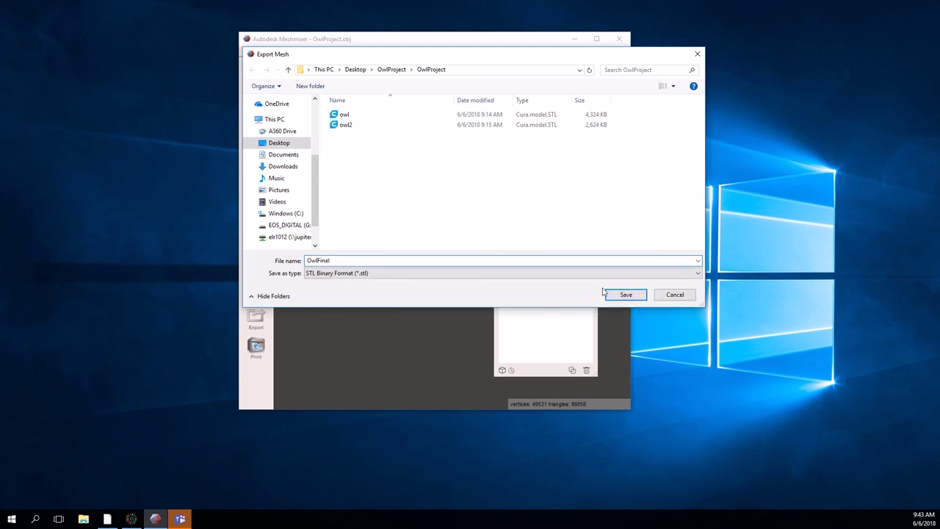
Dismiss the not-enough-space error and save OwlFinal as binary STL to the EOS_DIGITAL (G:) drive.
{"action": "left_click", "coordinate": [629, 296]}
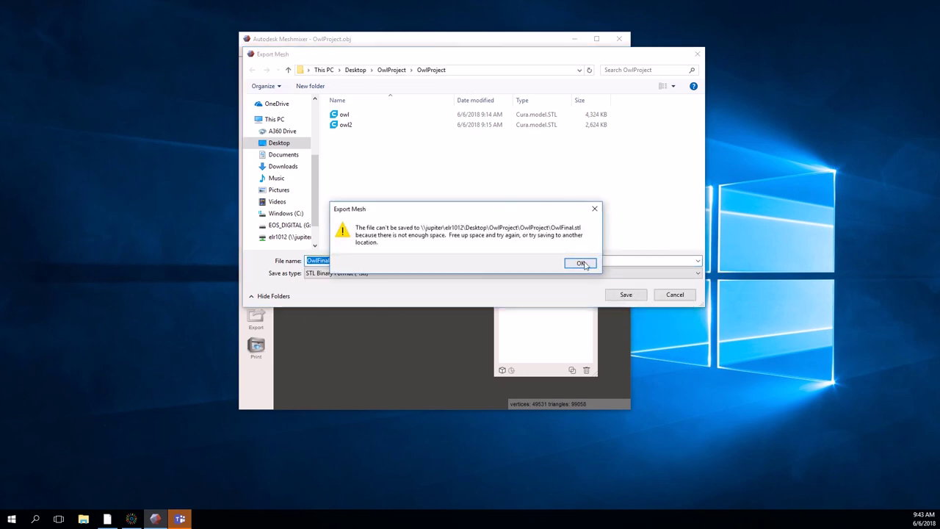
{"action": "left_click", "coordinate": [581, 262]}
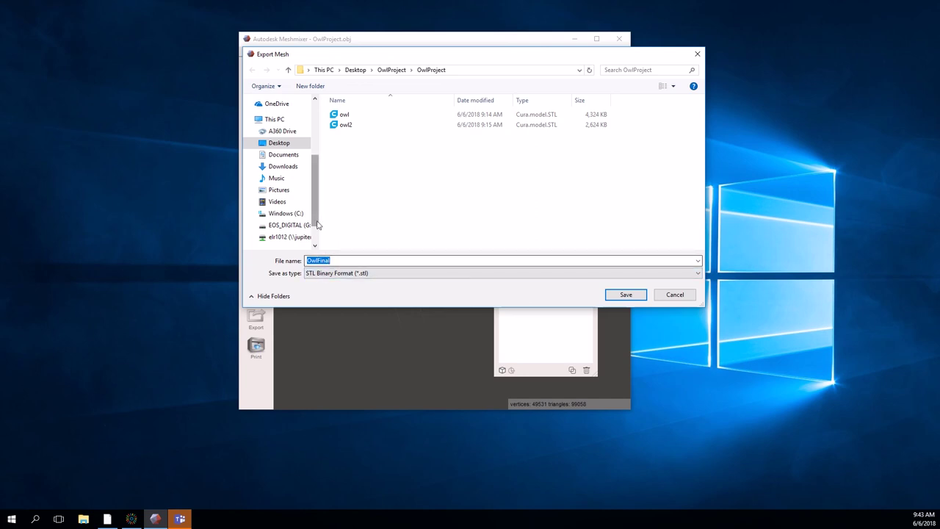
{"action": "scroll", "coordinate": [317, 225], "scroll_direction": "down", "scroll_amount": 1}
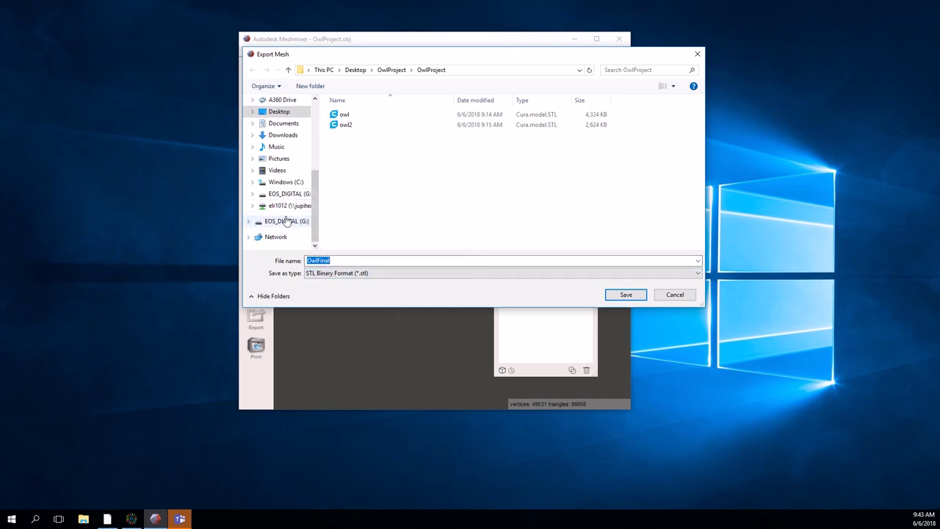
{"action": "left_click", "coordinate": [286, 221]}
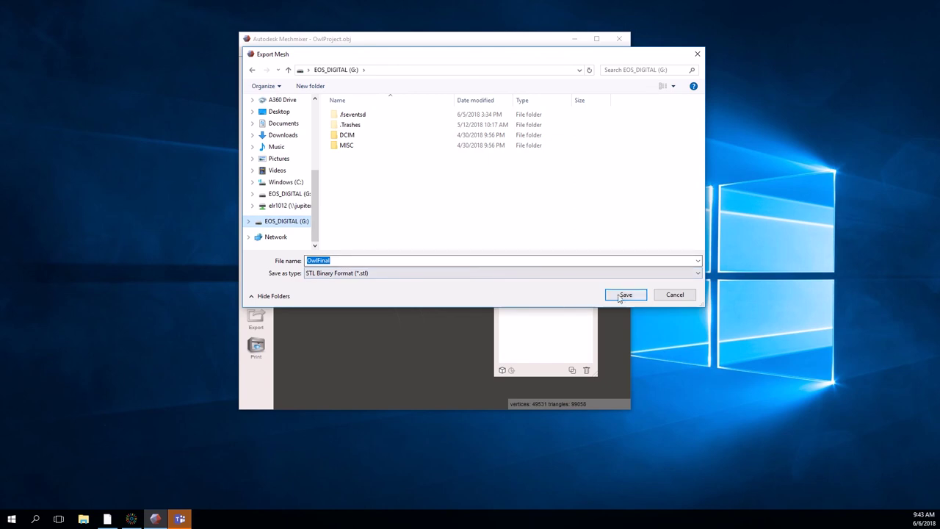
{"action": "left_click", "coordinate": [624, 296]}
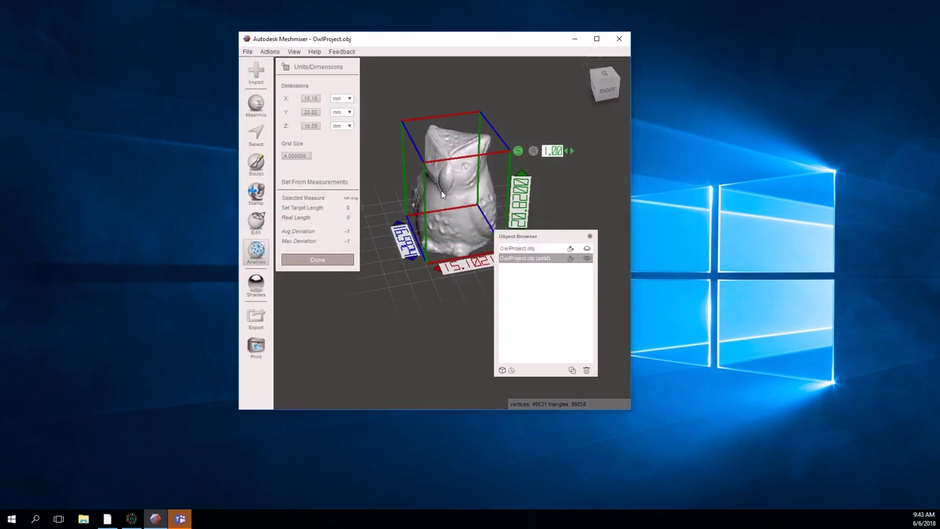
Search for 'cura' and start Ultimaker Cura 3.2.1.
{"action": "left_click", "coordinate": [35, 518]}
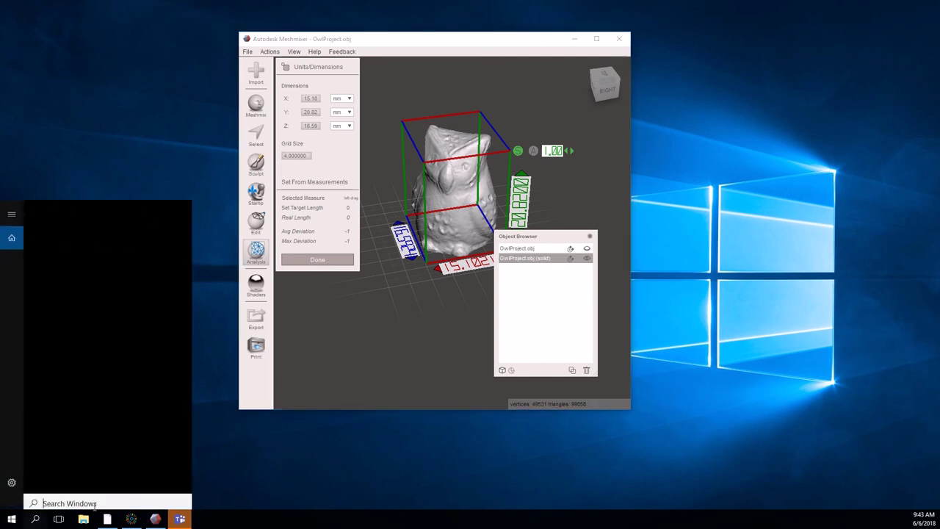
{"action": "type", "text": "cura"}
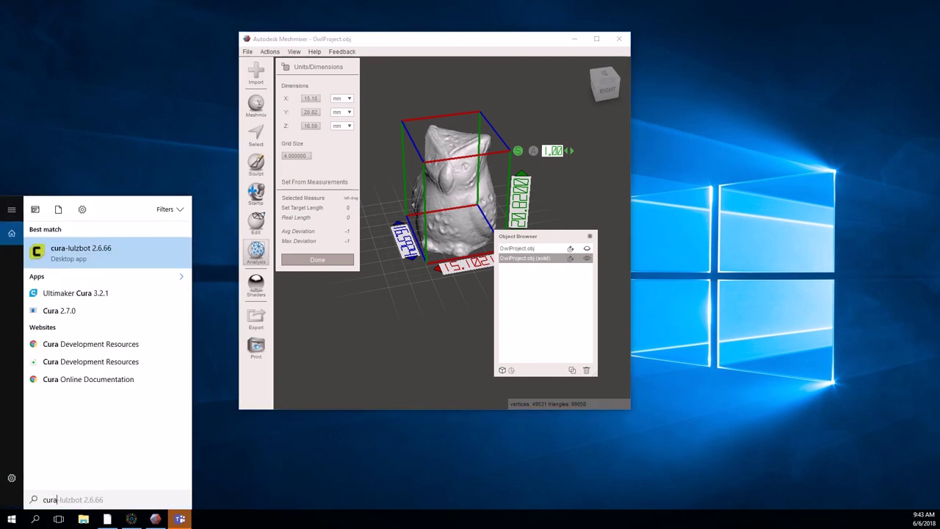
{"action": "left_click", "coordinate": [84, 296]}
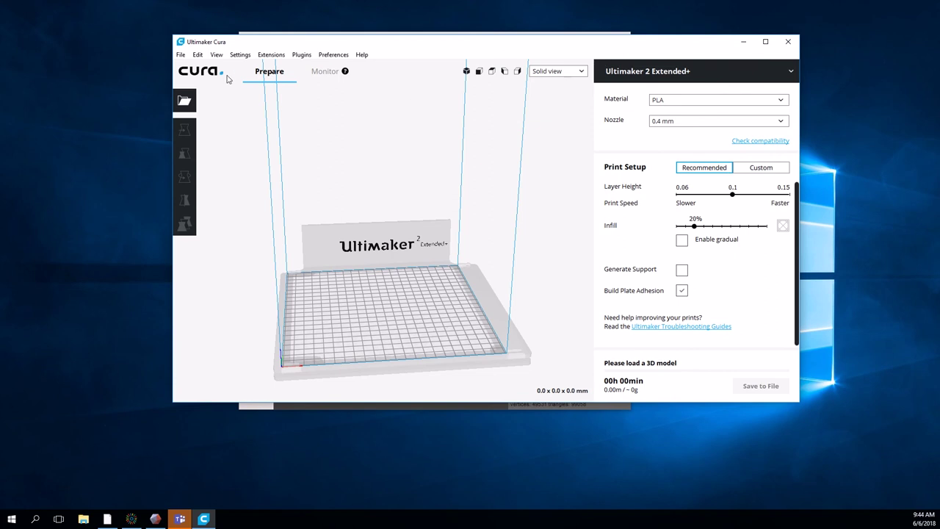
Load OwlFinal from the EOS_DIGITAL (G:) drive onto the Cura build plate.
{"action": "left_click", "coordinate": [183, 101]}
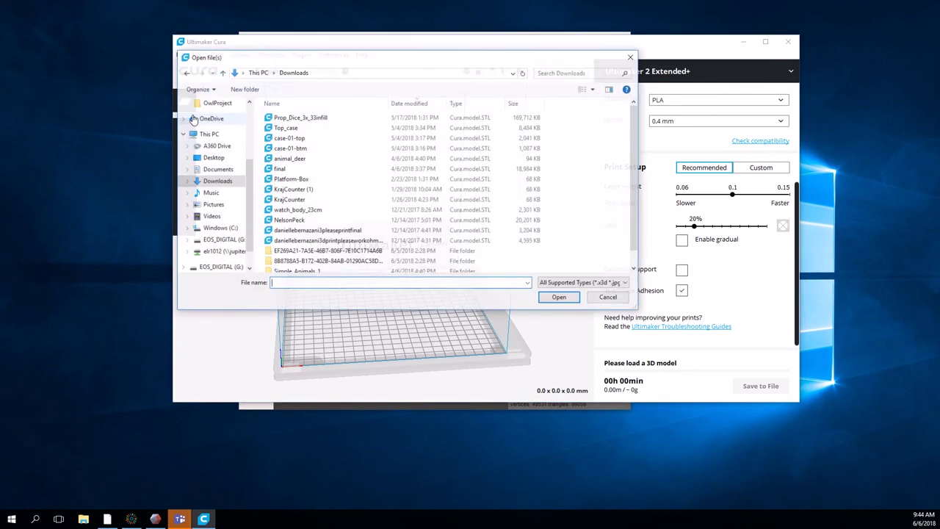
{"action": "left_click", "coordinate": [220, 239]}
{"action": "left_click", "coordinate": [283, 158]}
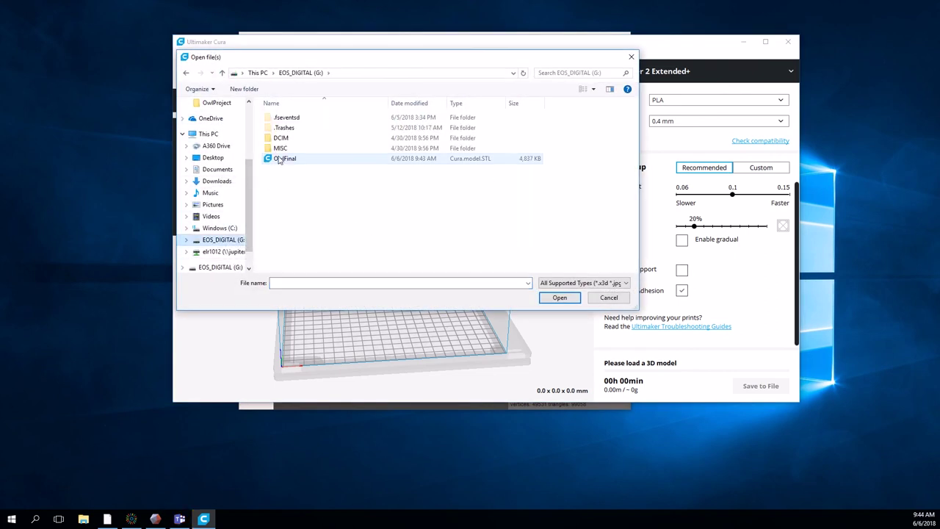
{"action": "left_click", "coordinate": [559, 298]}
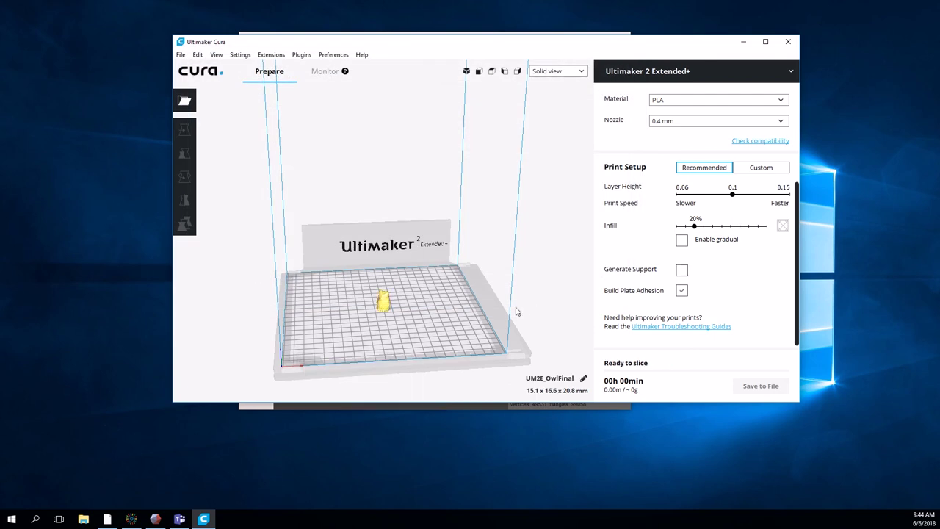
Select the owl on the plate and orbit to view it from above and below.
{"action": "scroll", "coordinate": [382, 312], "scroll_direction": "down", "scroll_amount": 2}
{"action": "scroll", "coordinate": [380, 324], "scroll_direction": "up", "scroll_amount": 5}
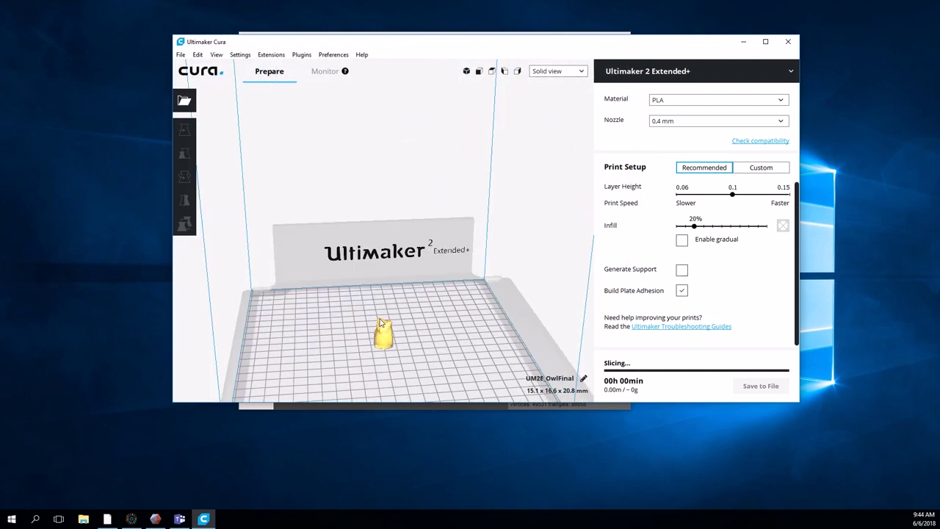
{"action": "left_click", "coordinate": [383, 342]}
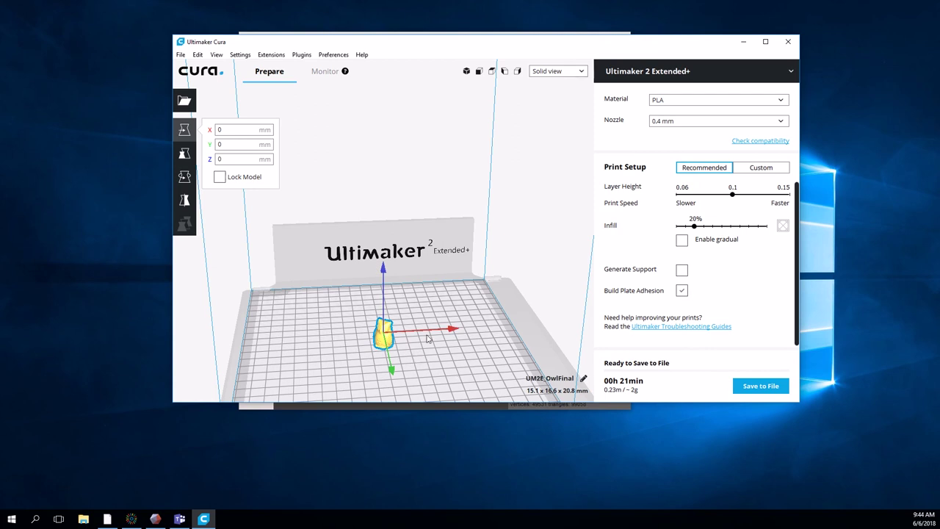
{"action": "right_click_drag", "start_coordinate": [403, 351], "coordinate": [441, 317]}
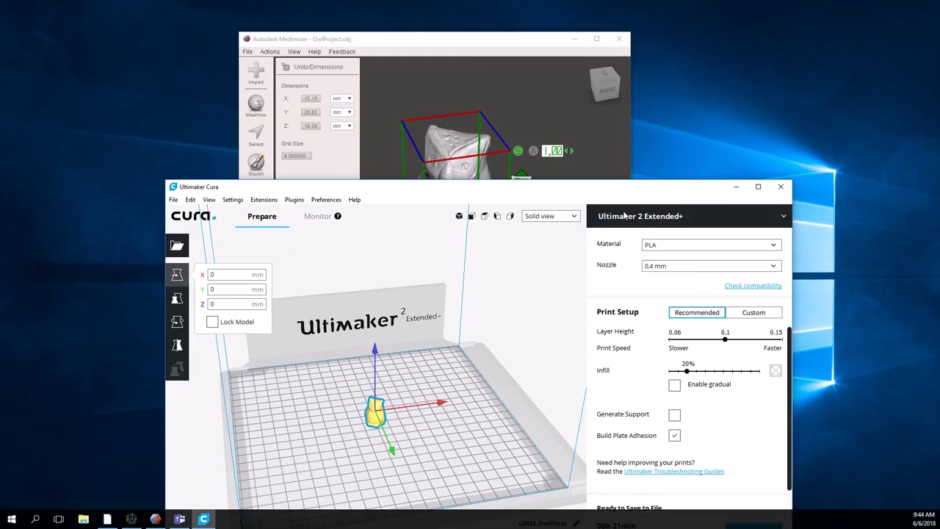
Return to Meshmixer, showing the solid owl at 15.16 × 20.82 × 16.59 mm.
{"action": "left_click", "coordinate": [570, 223]}
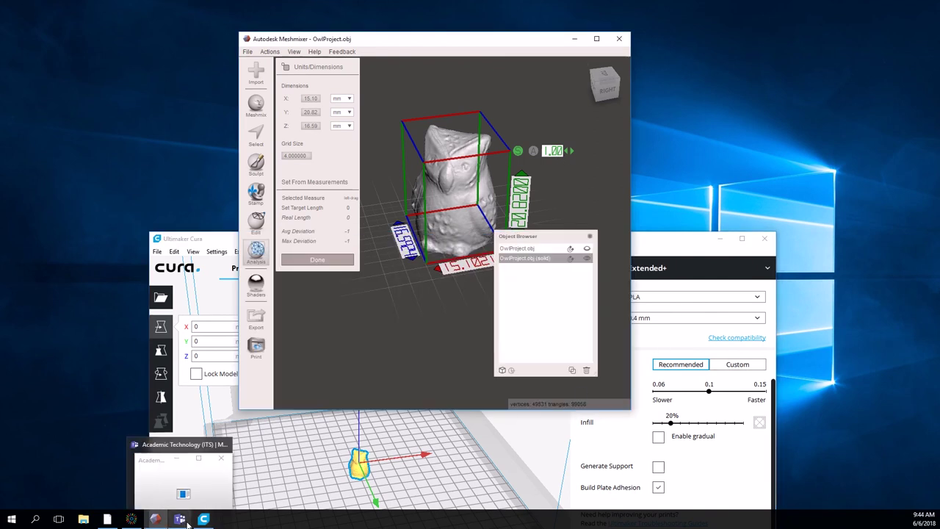
{"action": "mouse_move", "coordinate": [206, 520]}
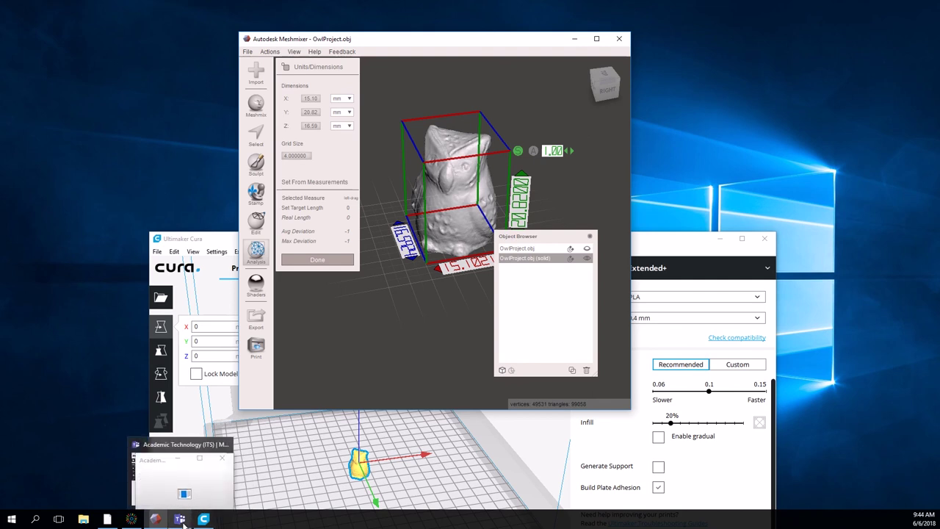